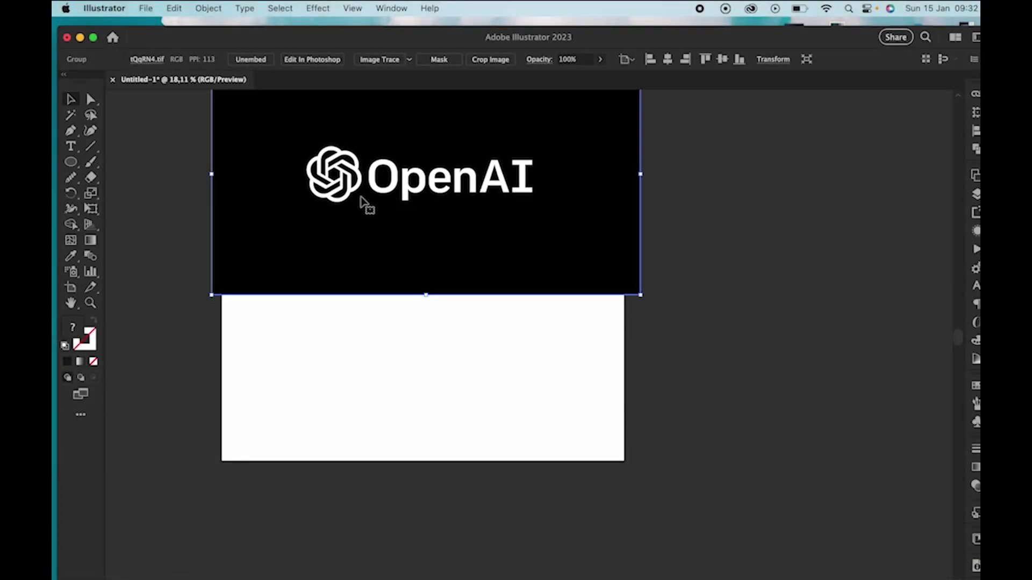
# Step: Position the OpenAI logo image just above the blank artboard and deselect it
pyautogui.rightClick(352, 241)
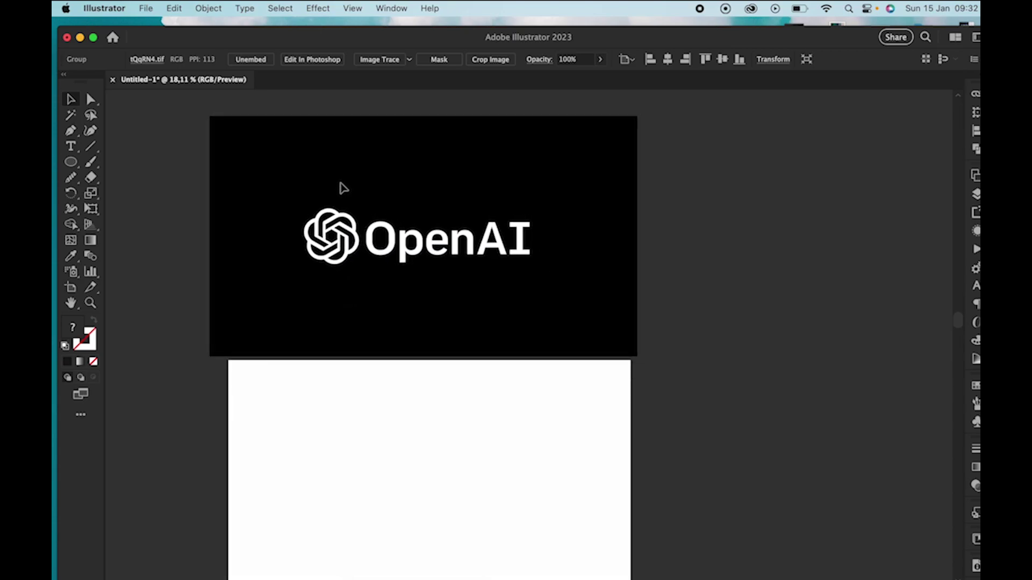
pyautogui.click(346, 204)
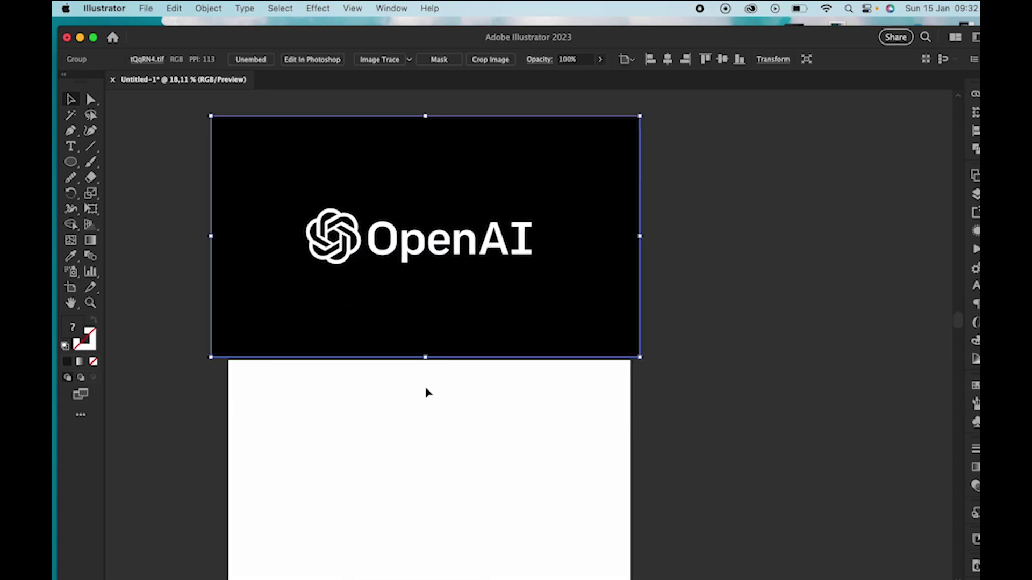
pyautogui.click(471, 483)
pyautogui.scroll(5, 472, 482)
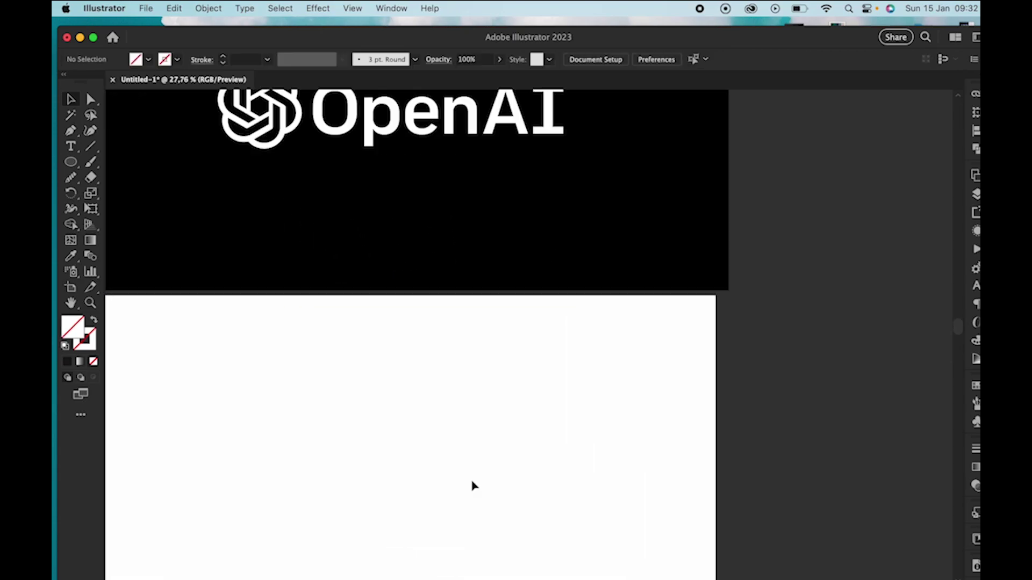
pyautogui.scroll(-4, 472, 483)
pyautogui.scroll(2, 473, 486)
pyautogui.scroll(-3, 473, 486)
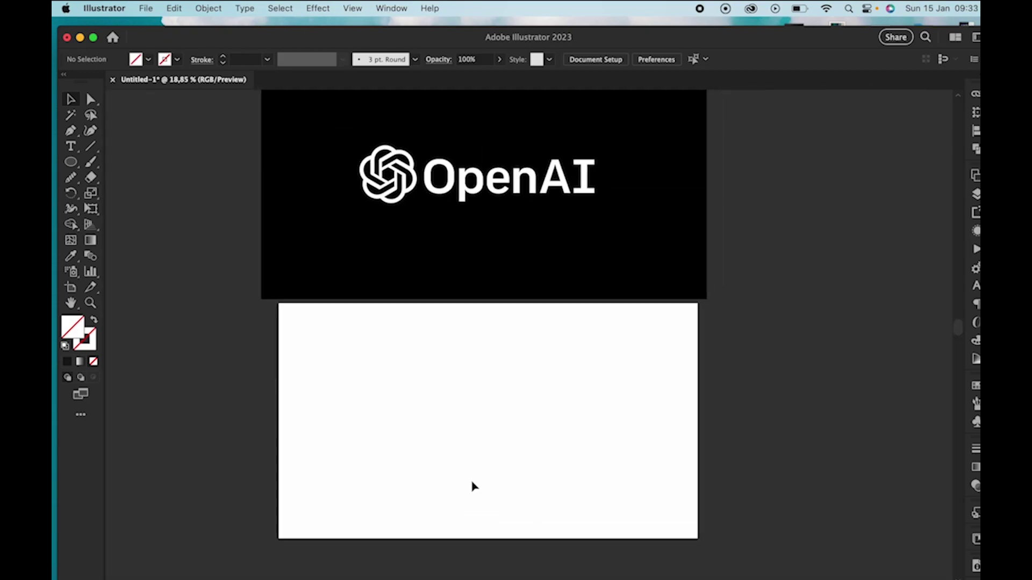
pyautogui.scroll(2, 473, 486)
pyautogui.scroll(3, 472, 486)
# Step: Reduce the opacity of the OpenAI logo image to 16% so it serves as a faint reference
pyautogui.click(374, 220)
pyautogui.scroll(3, 379, 221)
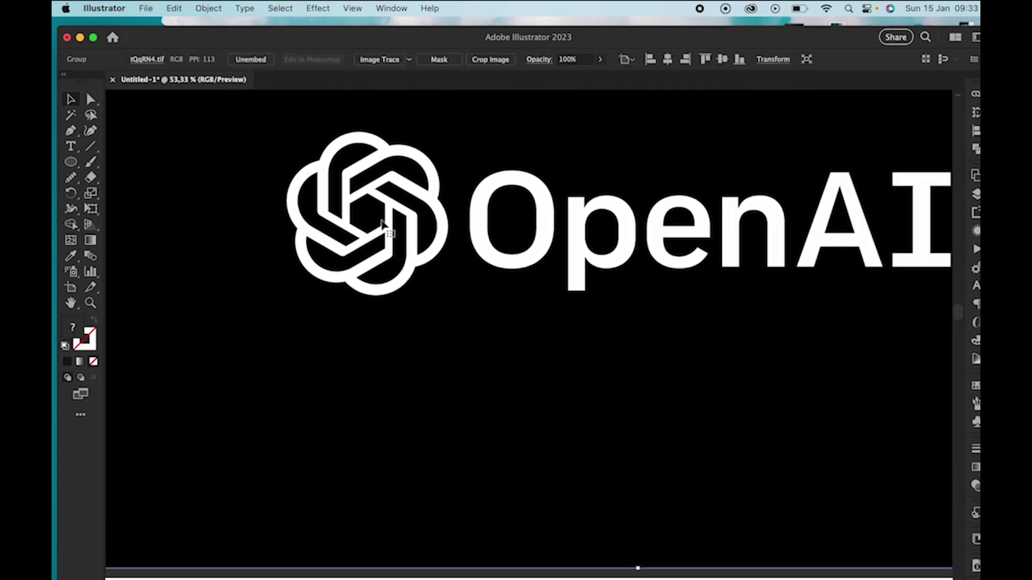
pyautogui.click(600, 59)
pyautogui.moveTo(601, 75); pyautogui.dragTo(558, 76)
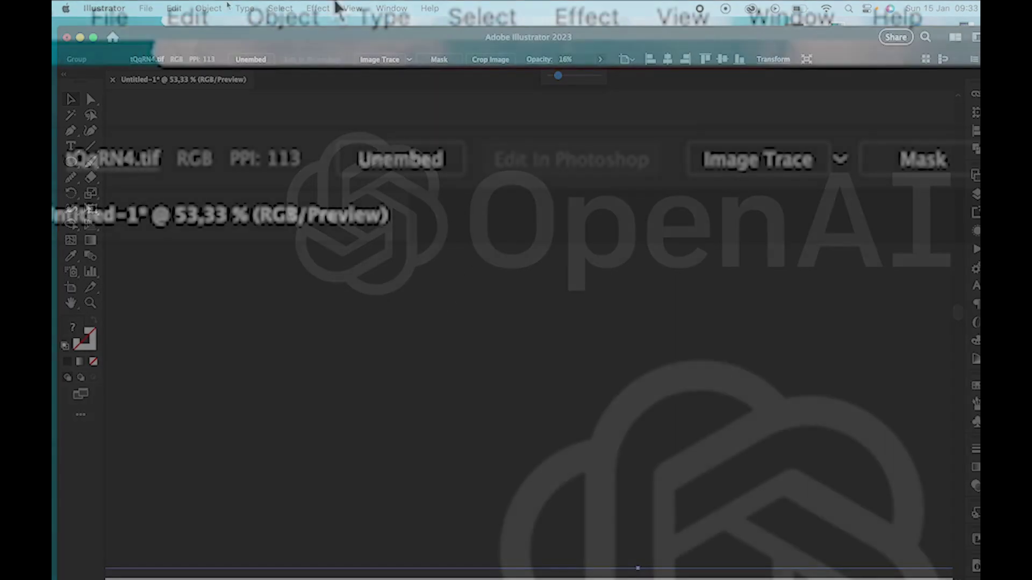
pyautogui.click(288, 18)
# Step: Give the circle a red stroke and place it over the upper-right petal of the faded logo symbol
pyautogui.moveTo(245, 237)
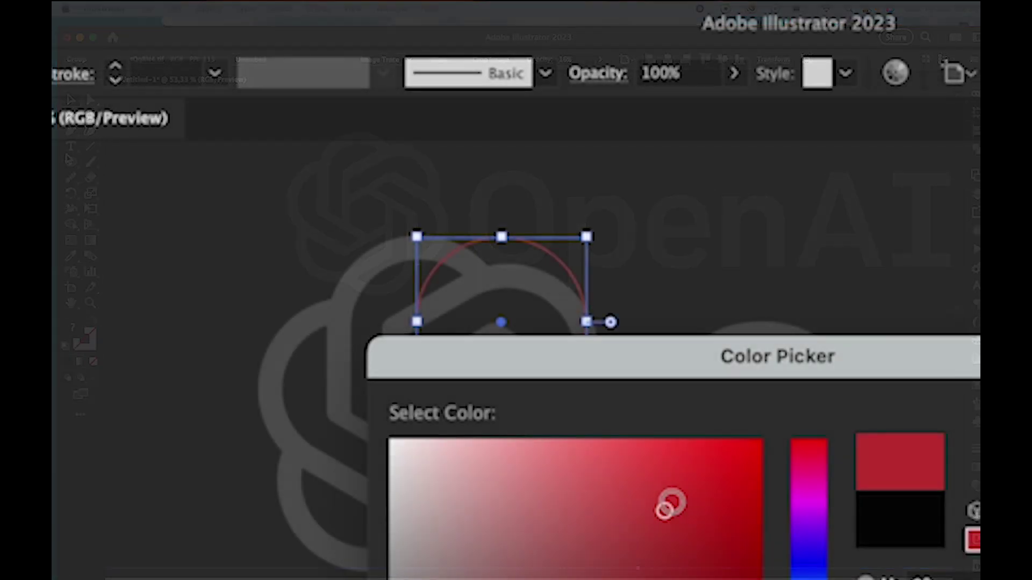
pyautogui.press('Return')
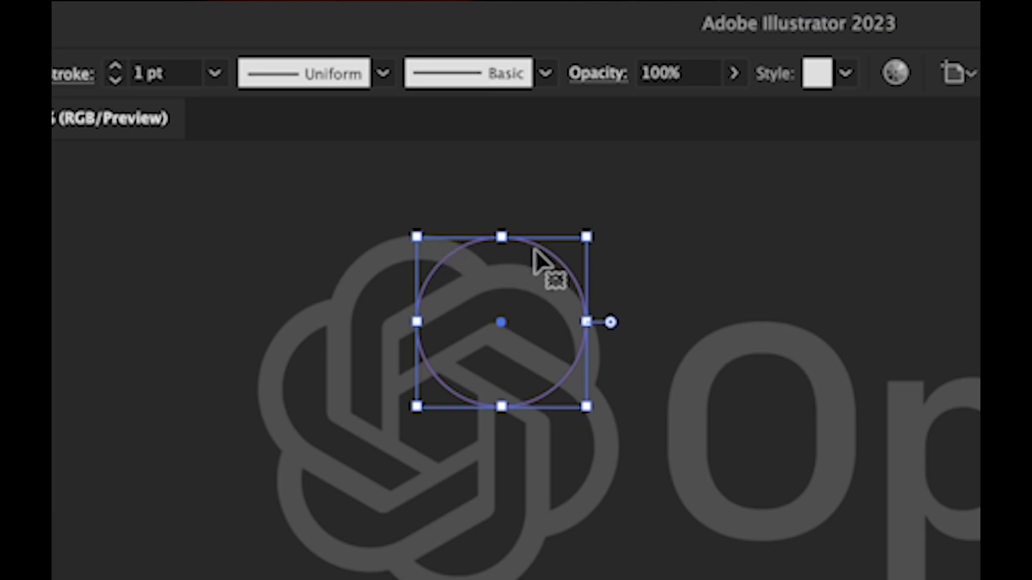
pyautogui.click(543, 285)
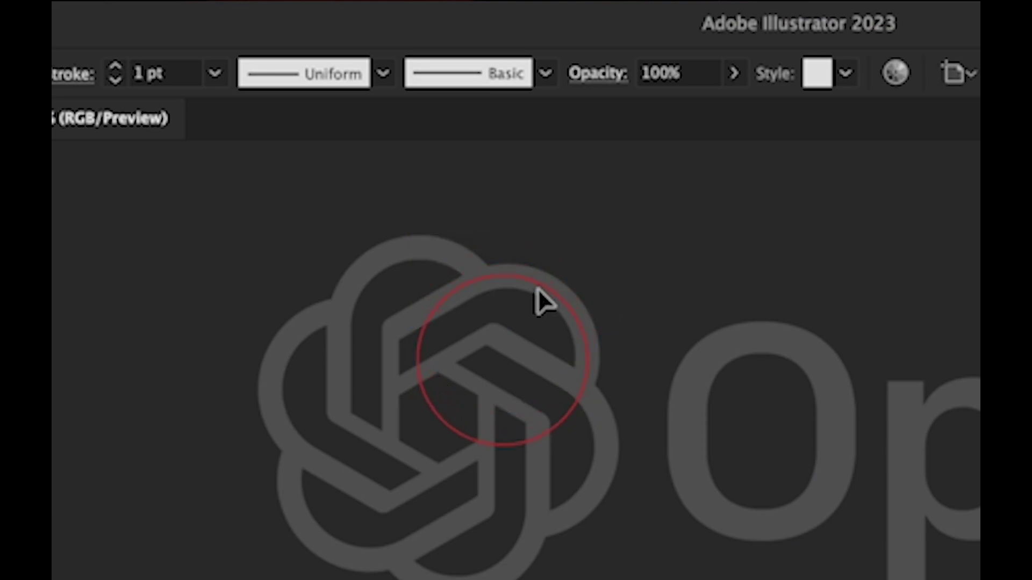
pyautogui.moveTo(537, 288); pyautogui.dragTo(538, 294)
pyautogui.click(539, 294)
pyautogui.click(526, 540)
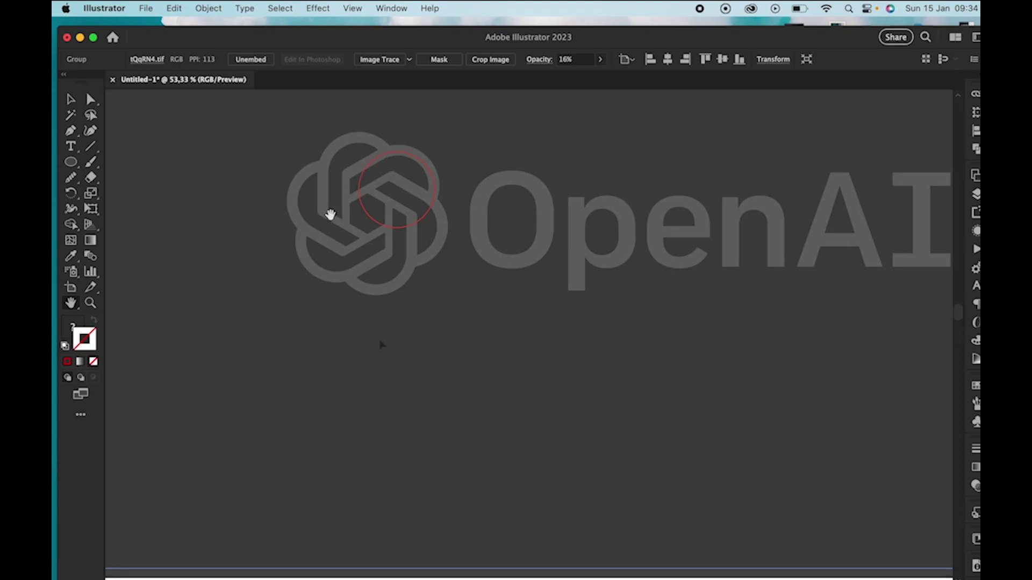
# Step: Draw an unfilled hexagon in the upper part of the artboard and give it a blue stroke
pyautogui.press('super+0')
pyautogui.moveTo(71, 162); pyautogui.dragTo(143, 208)
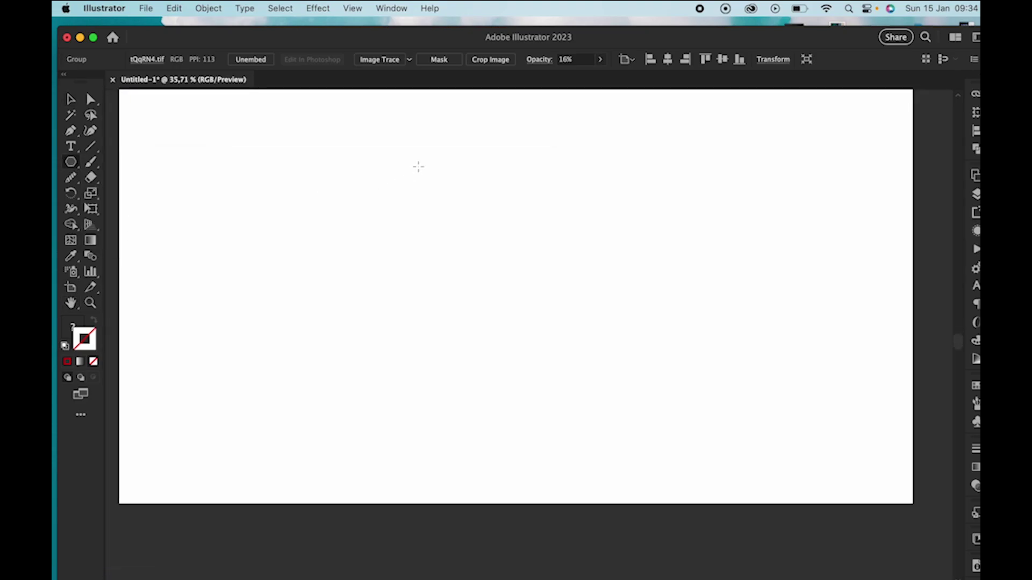
pyautogui.moveTo(412, 171)
pyautogui.mouseDown()
pyautogui.moveTo(442, 253)
pyautogui.moveTo(369, 237)
pyautogui.moveTo(380, 228)
pyautogui.mouseUp()
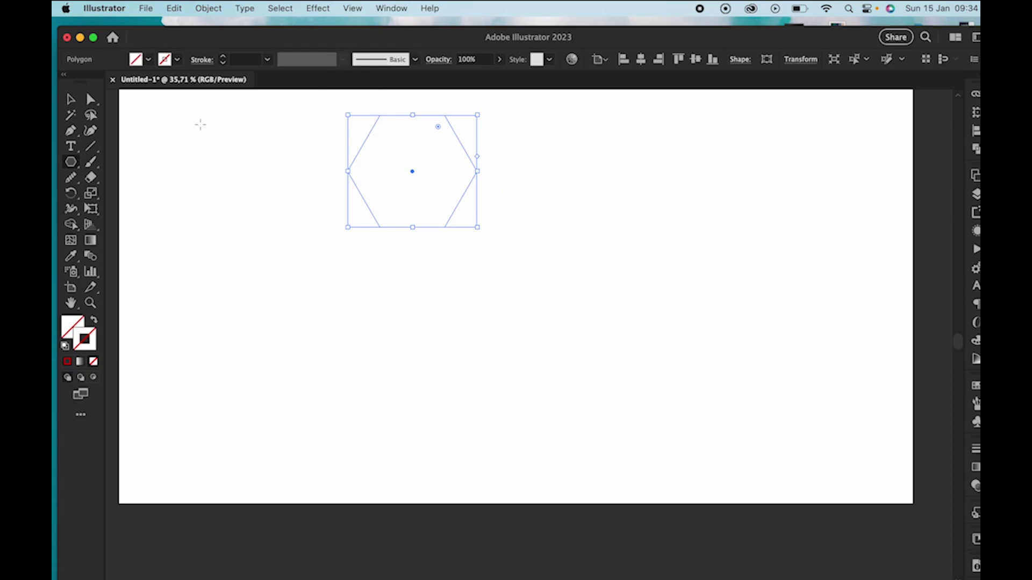
pyautogui.doubleClick(83, 338)
pyautogui.write('0882FC')
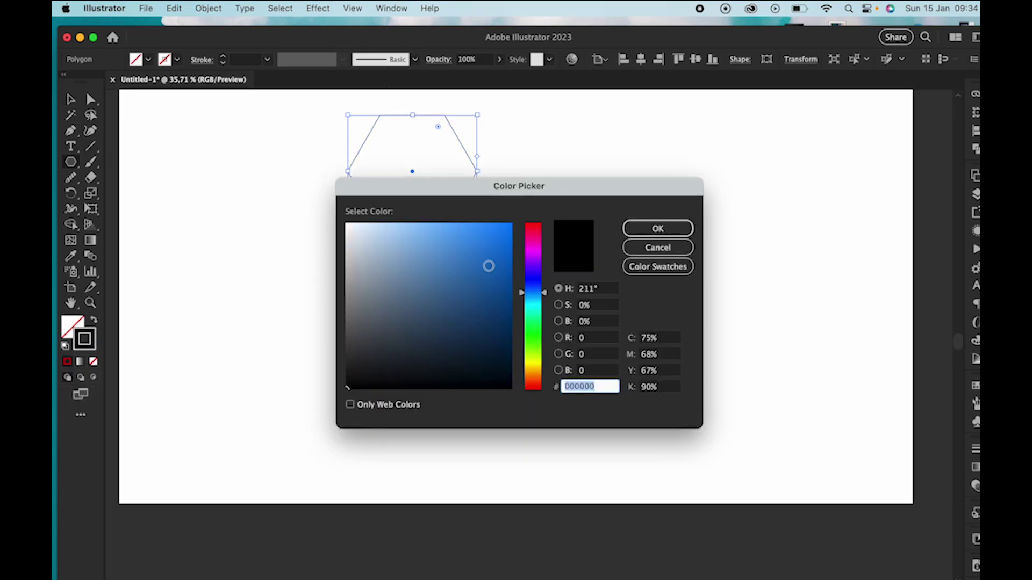
pyautogui.click(633, 225)
pyautogui.press('v')
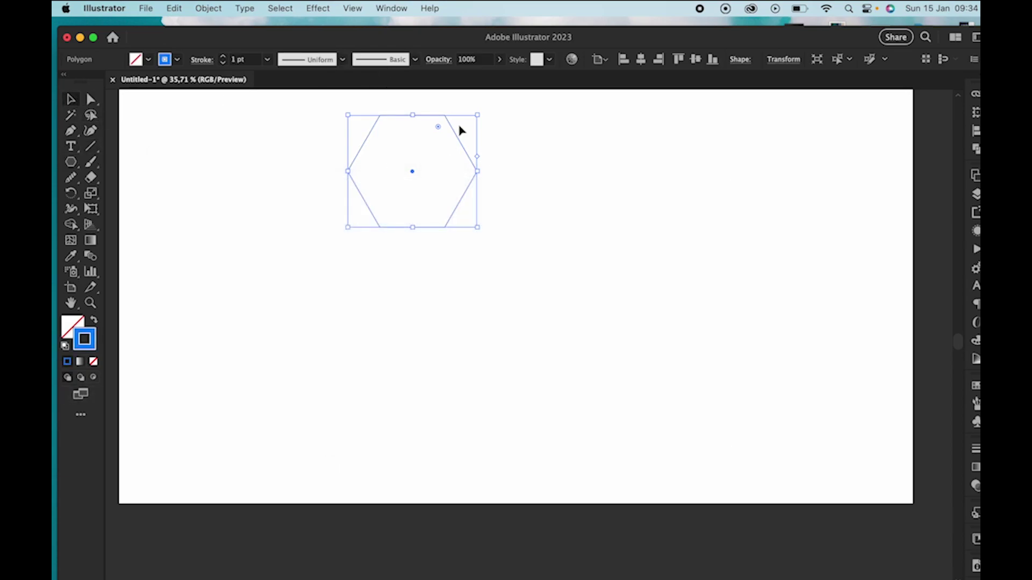
# Step: Rotate the hexagon so a corner points straight up and scale it down to about half its size
pyautogui.moveTo(483, 113); pyautogui.dragTo(465, 336)
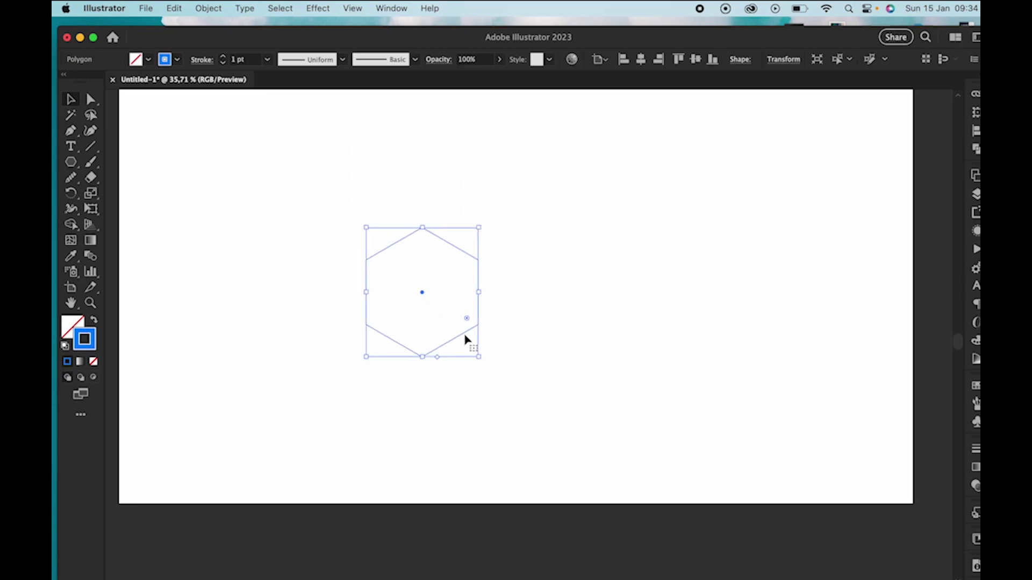
pyautogui.moveTo(482, 229); pyautogui.dragTo(468, 265)
pyautogui.scroll(4, 435, 280)
pyautogui.click(132, 175)
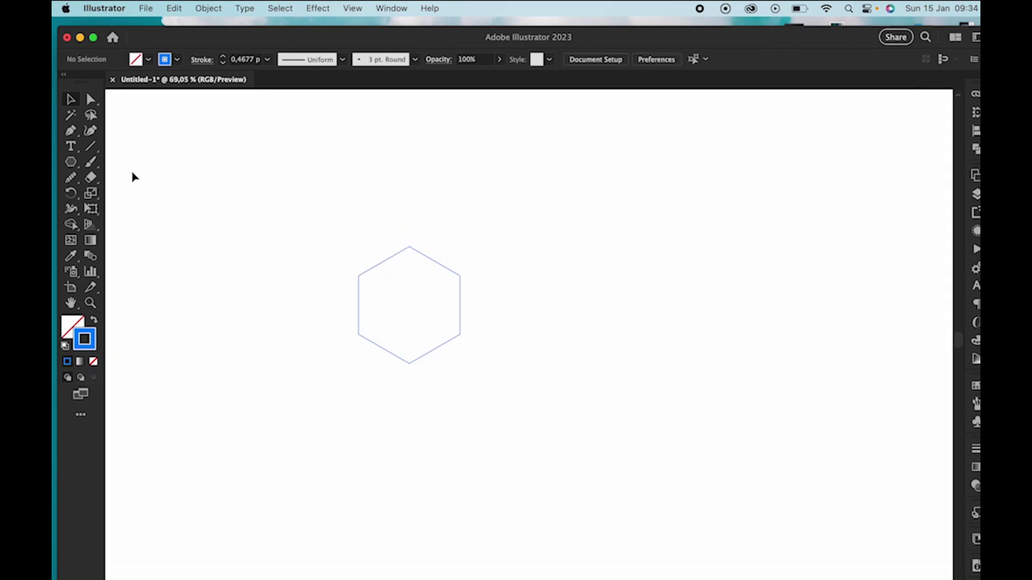
# Step: Draw a circle larger than the hexagon and move it so its lower edge meets the hexagon's lower-right corner
pyautogui.click(67, 150)
pyautogui.click(70, 161)
pyautogui.click(131, 192)
pyautogui.moveTo(427, 198); pyautogui.dragTo(513, 270)
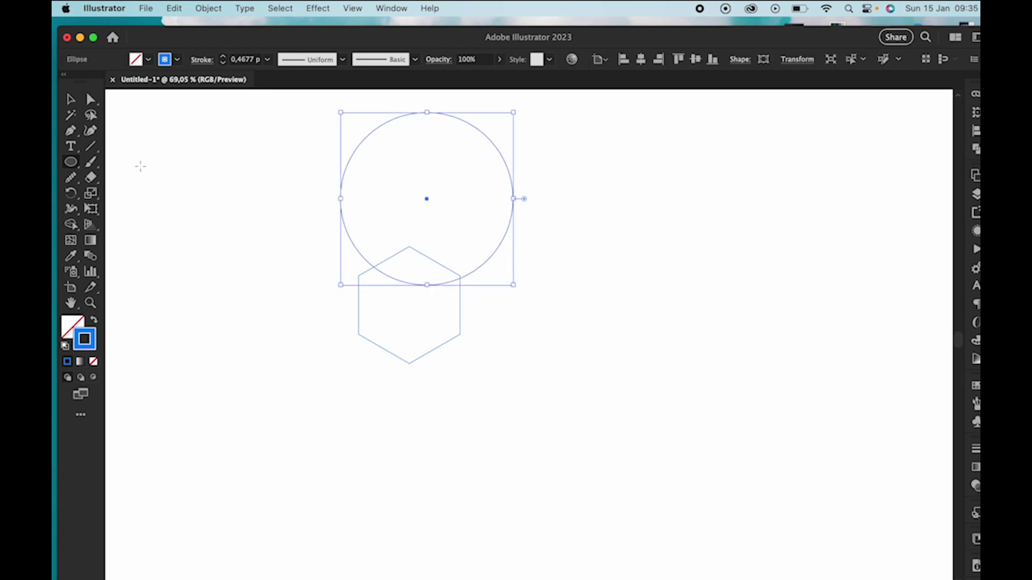
pyautogui.press('v')
pyautogui.moveTo(483, 133); pyautogui.dragTo(519, 184)
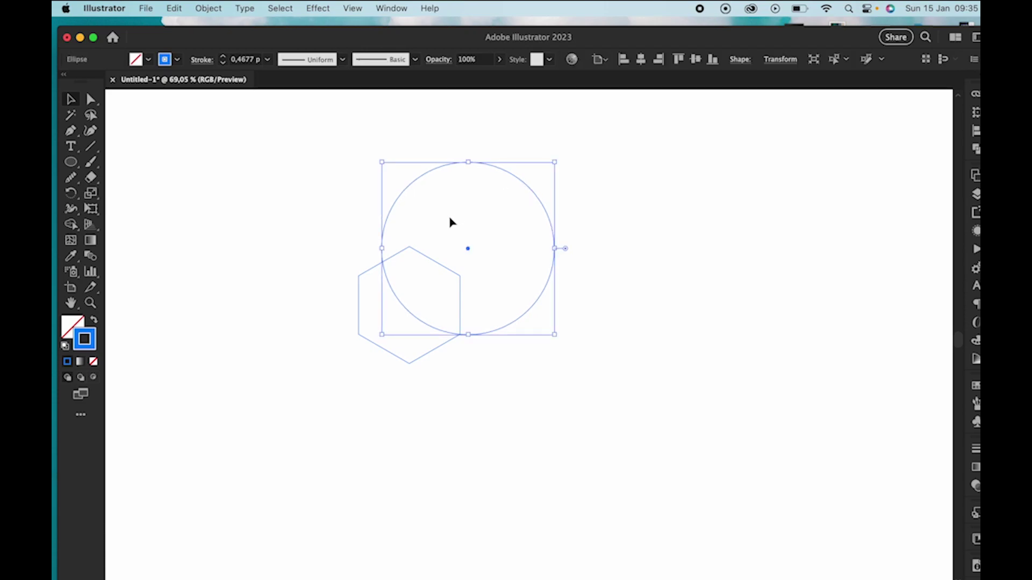
# Step: Examine closely where the circle crosses the hexagon's upper-left edge and meets its lower-right corner
pyautogui.scroll(5, 451, 220)
pyautogui.hscroll(-5, 451, 218)
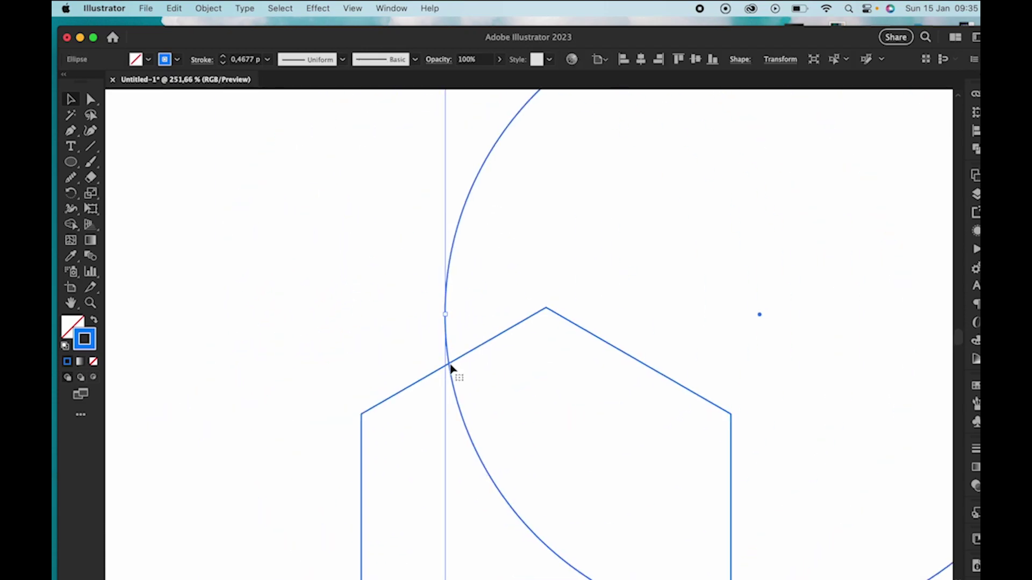
pyautogui.scroll(3, 452, 369)
pyautogui.scroll(-5, 451, 369)
pyautogui.scroll(-1, 538, 403)
pyautogui.hscroll(1, 538, 403)
pyautogui.scroll(-3, 592, 424)
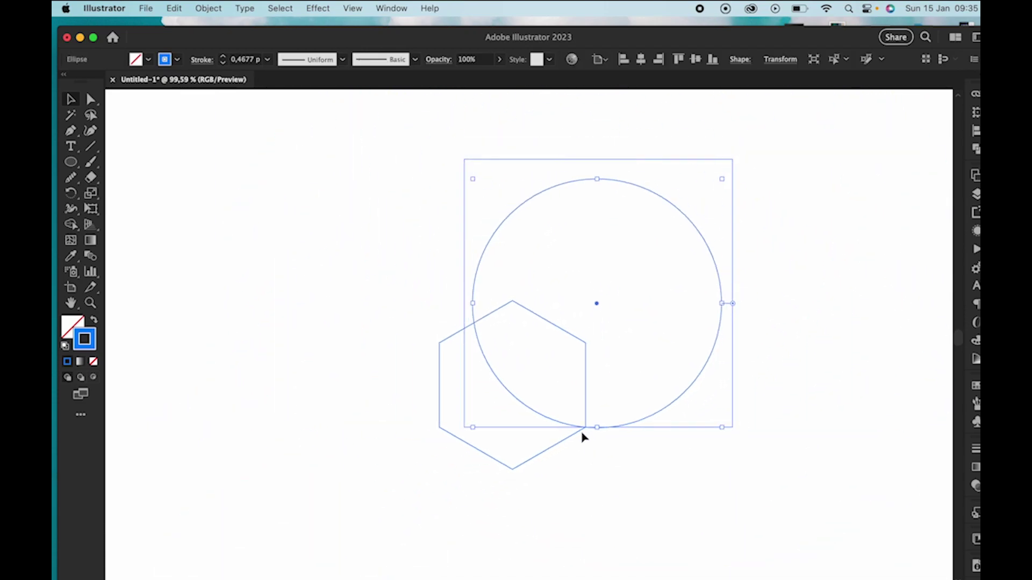
pyautogui.scroll(-1, 584, 436)
pyautogui.moveTo(630, 426); pyautogui.dragTo(519, 571)
pyautogui.press('super+z')
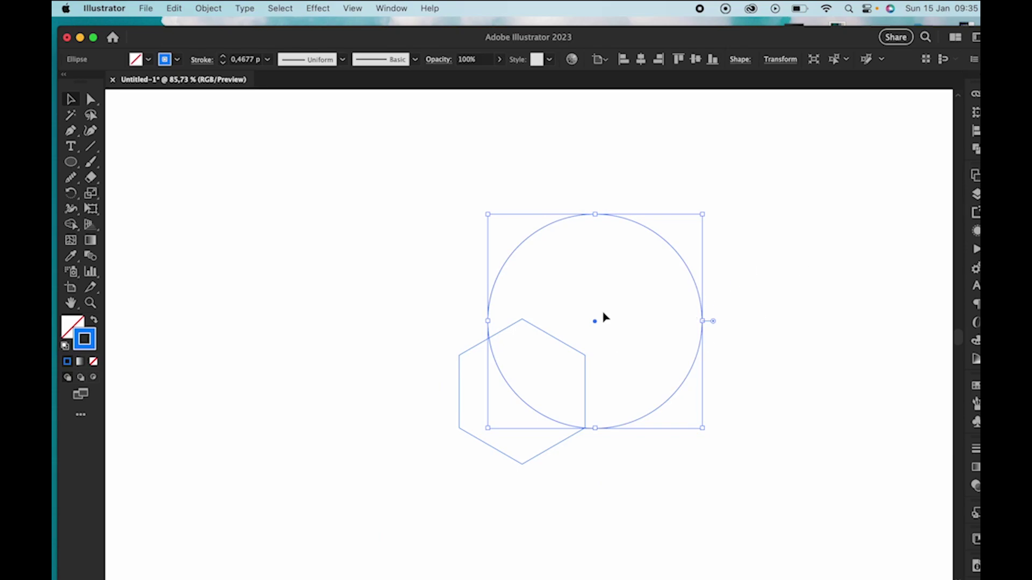
# Step: Draw a straight line with the Pen tool along the hexagon's upper-left edge, ending at its top corner
pyautogui.click(766, 304)
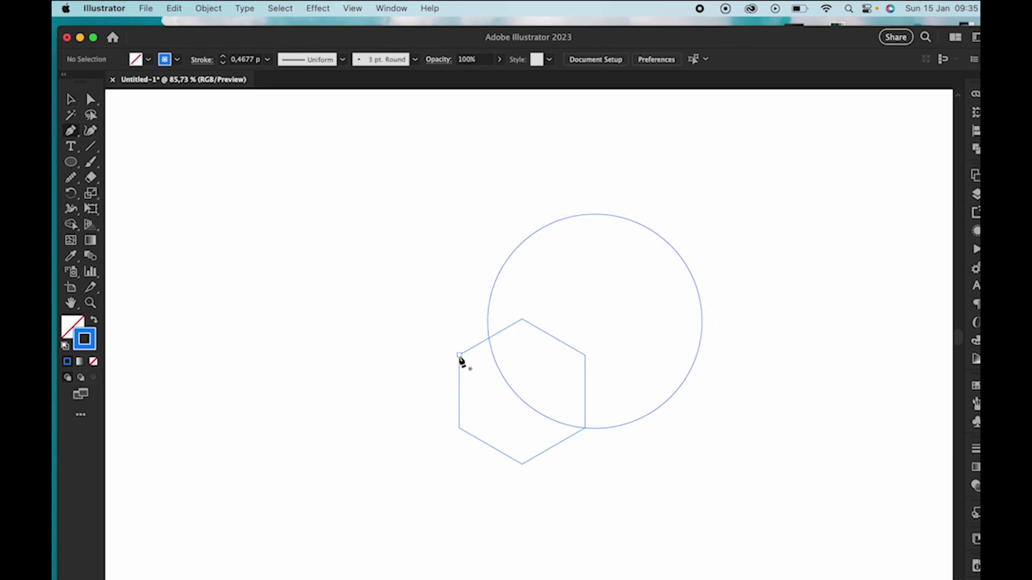
pyautogui.scroll(1, 460, 360)
pyautogui.click(458, 355)
pyautogui.click(530, 315)
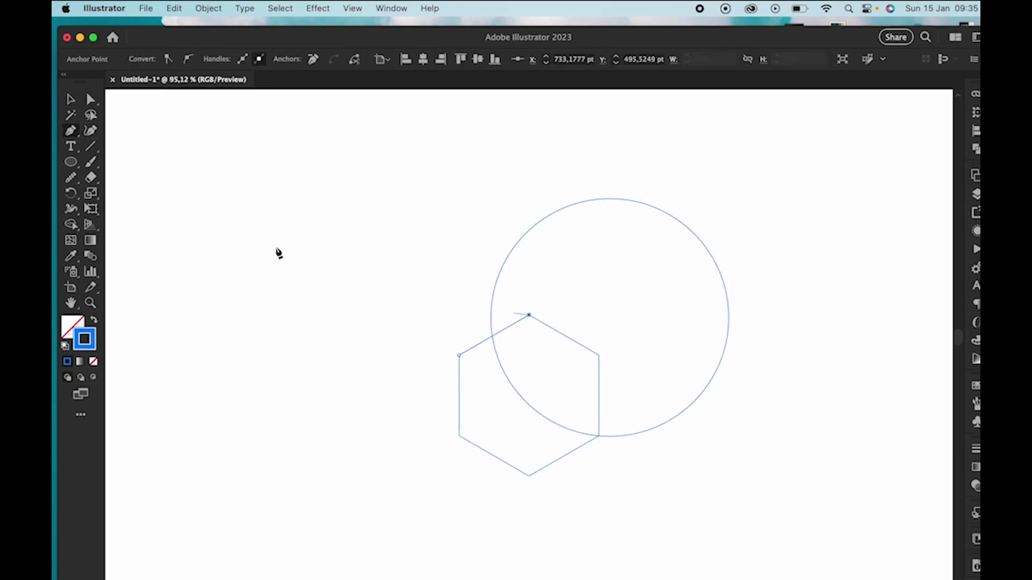
# Step: Extend the line's upper end at the same angle across the circle, past its upper-right side
pyautogui.click(90, 99)
pyautogui.moveTo(531, 318); pyautogui.dragTo(738, 195)
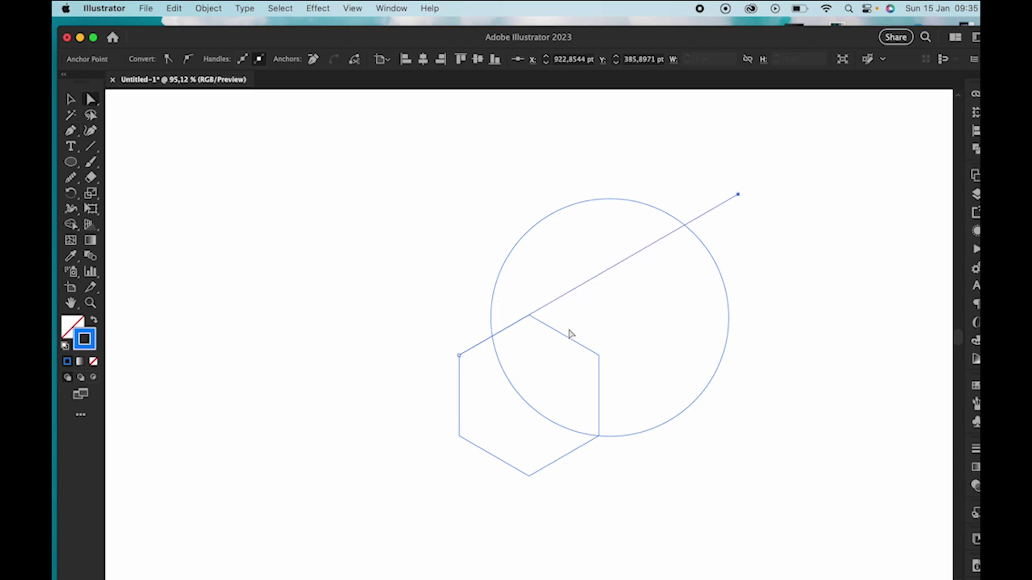
pyautogui.scroll(10, 530, 316)
pyautogui.scroll(-10, 544, 278)
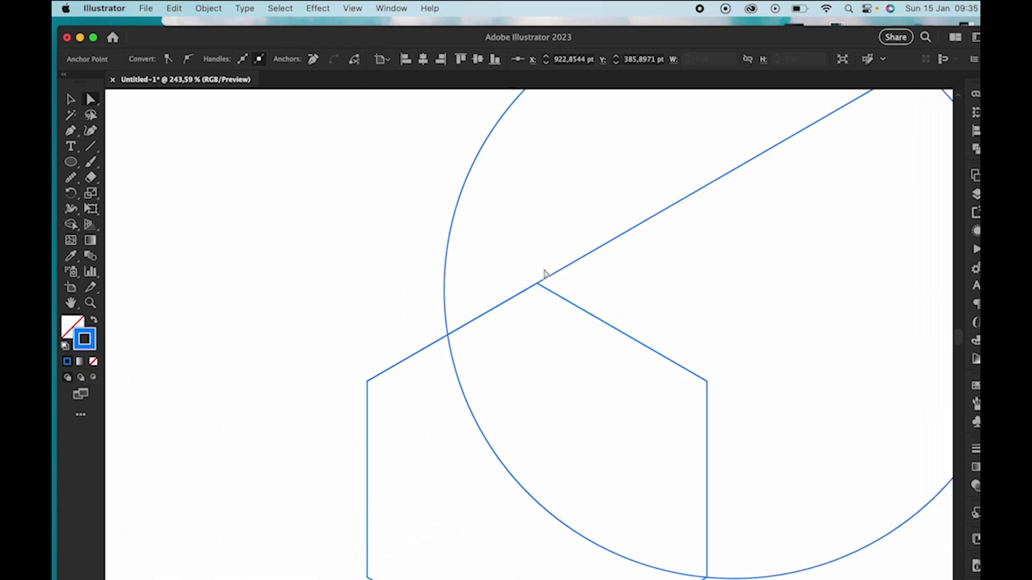
pyautogui.click(70, 100)
pyautogui.click(253, 263)
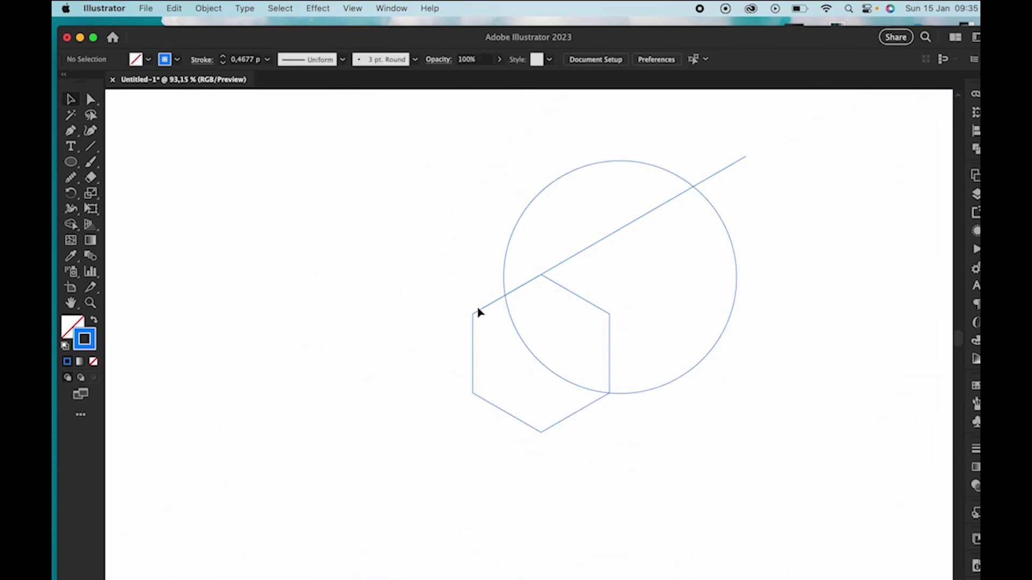
# Step: Duplicate the slanted line parallel to itself up and to the left so the copy is tangent to the circle
pyautogui.moveTo(605, 243); pyautogui.dragTo(556, 184)
pyautogui.click(649, 456)
pyautogui.scroll(-3, 649, 455)
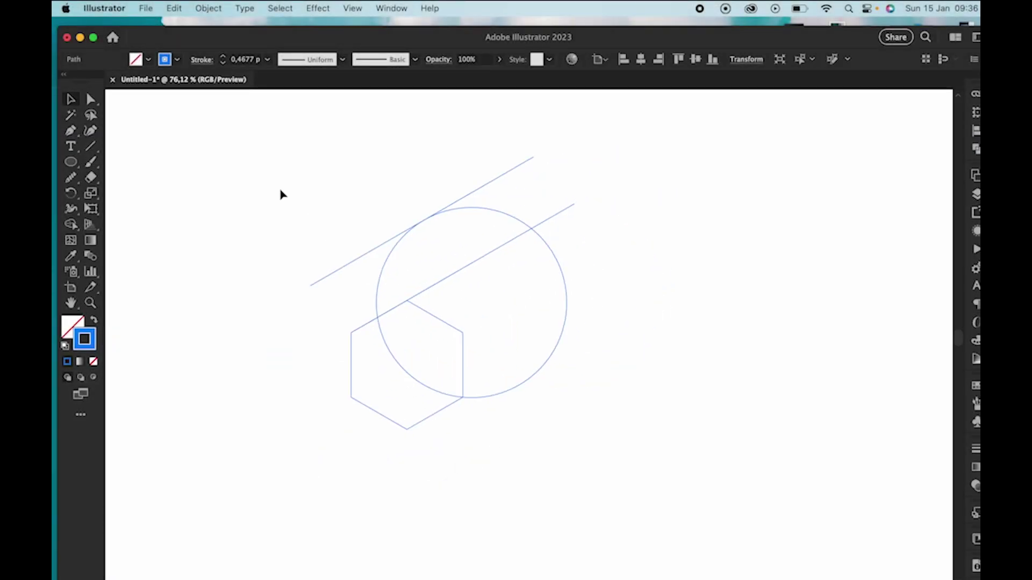
# Step: Make a Radial Repeat of the hexagon, circle and both lines with 6 instances
pyautogui.moveTo(279, 193); pyautogui.dragTo(636, 539)
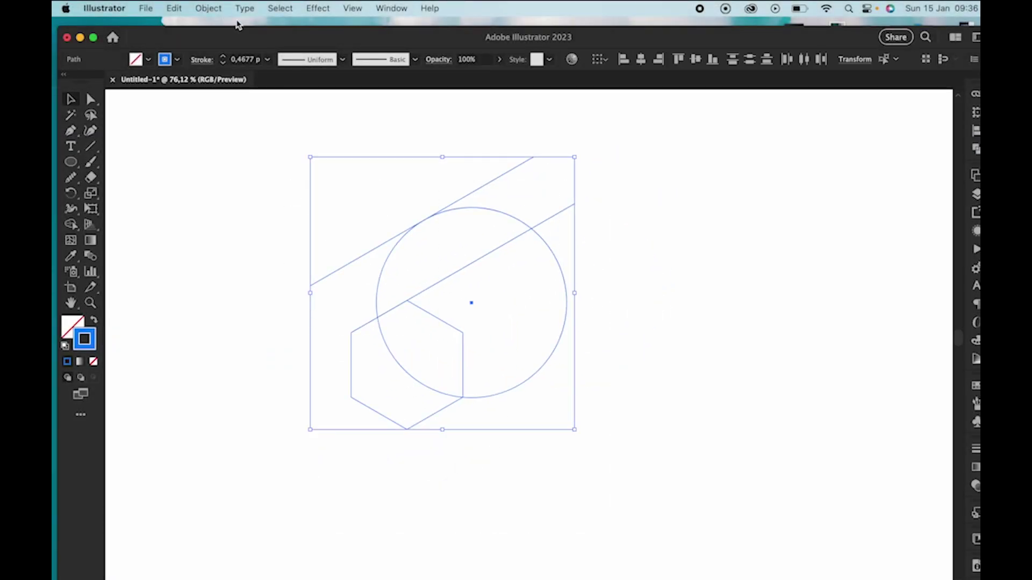
pyautogui.click(214, 9)
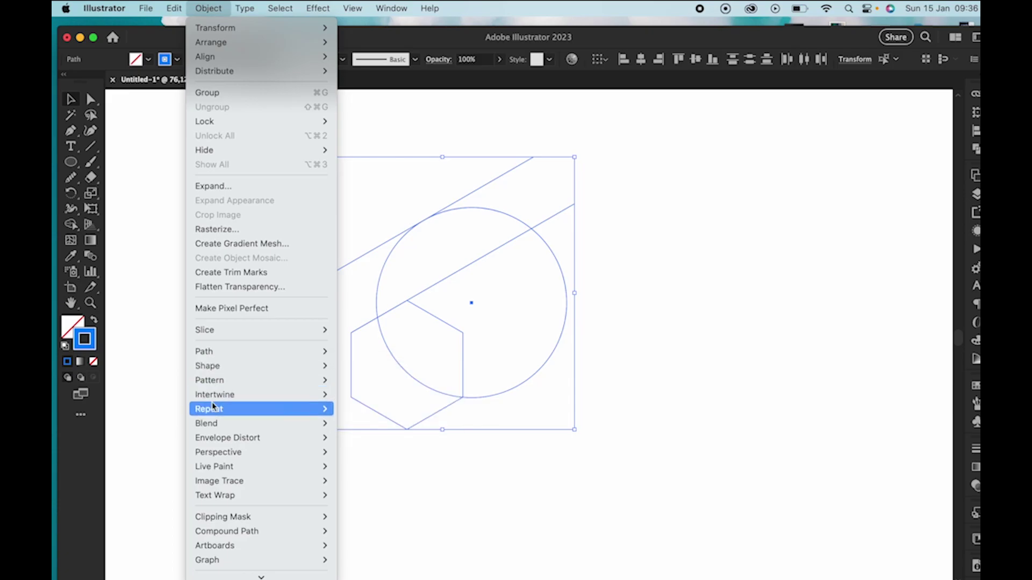
pyautogui.moveTo(214, 408)
pyautogui.click(362, 407)
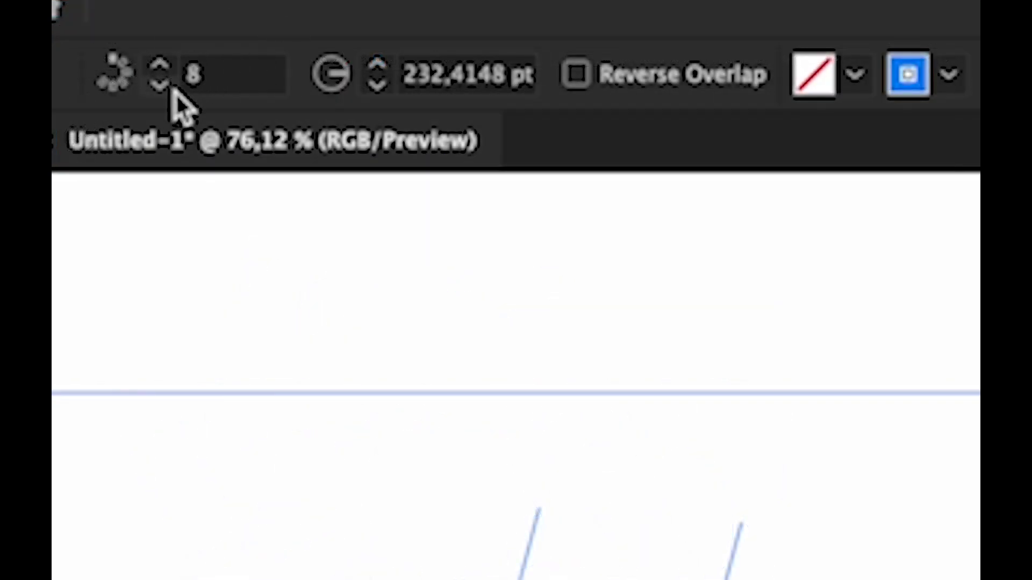
pyautogui.click(161, 84)
pyautogui.click(161, 85)
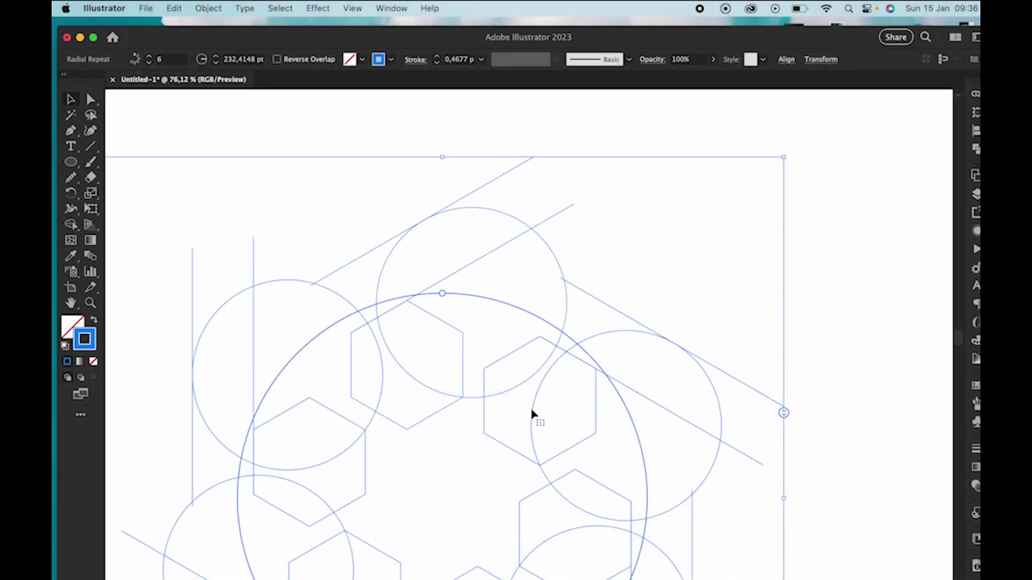
# Step: Shrink the radial repeat's radius to about 138 pt so the copies overlap
pyautogui.scroll(-3, 527, 426)
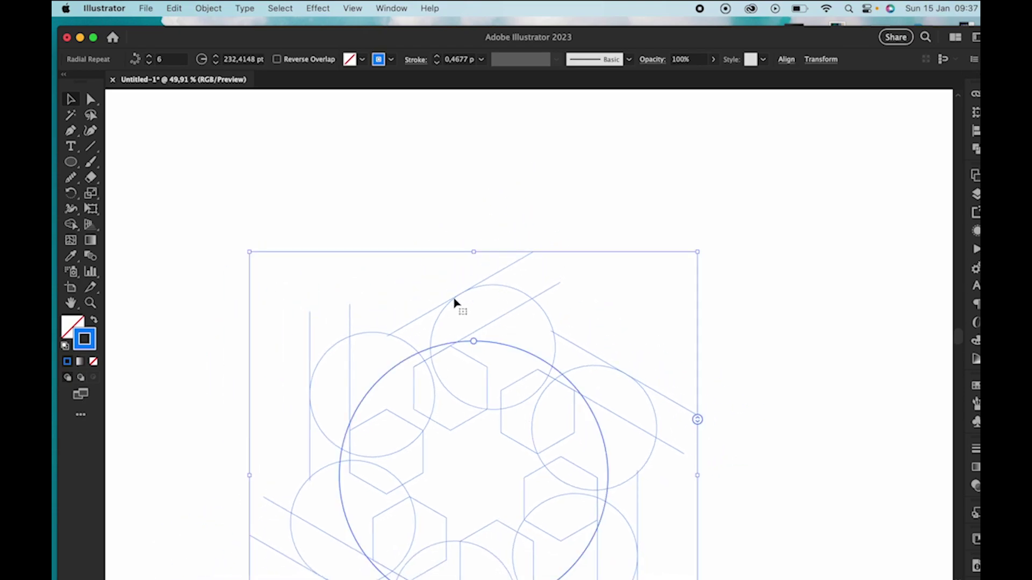
pyautogui.moveTo(475, 344); pyautogui.dragTo(475, 400)
pyautogui.scroll(4, 475, 400)
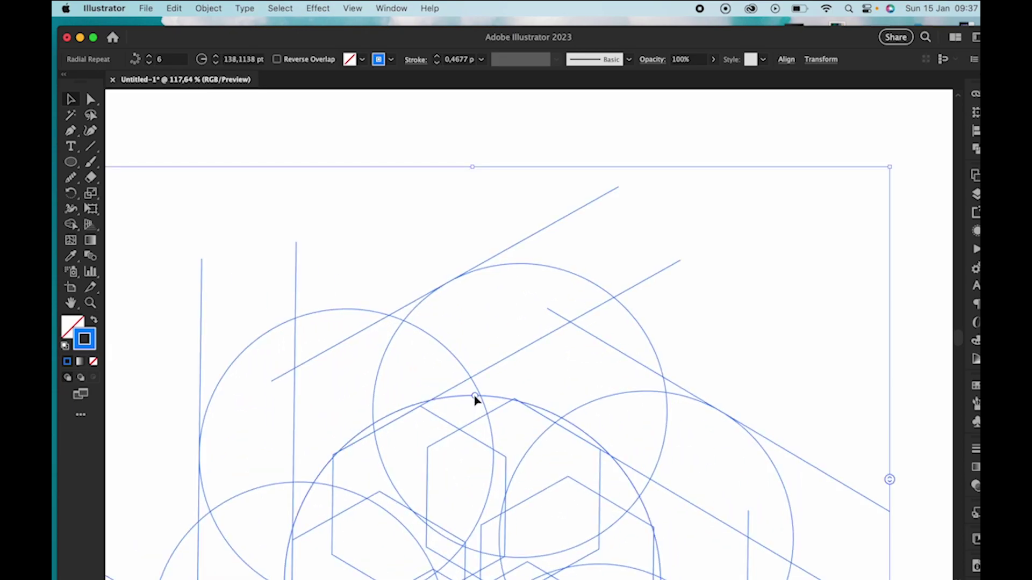
# Step: Inside the radial repeat, move the source shapes until all six hexagons coincide in the centre, then leave isolation
pyautogui.click(459, 273)
pyautogui.doubleClick(447, 282)
pyautogui.scroll(-3, 447, 282)
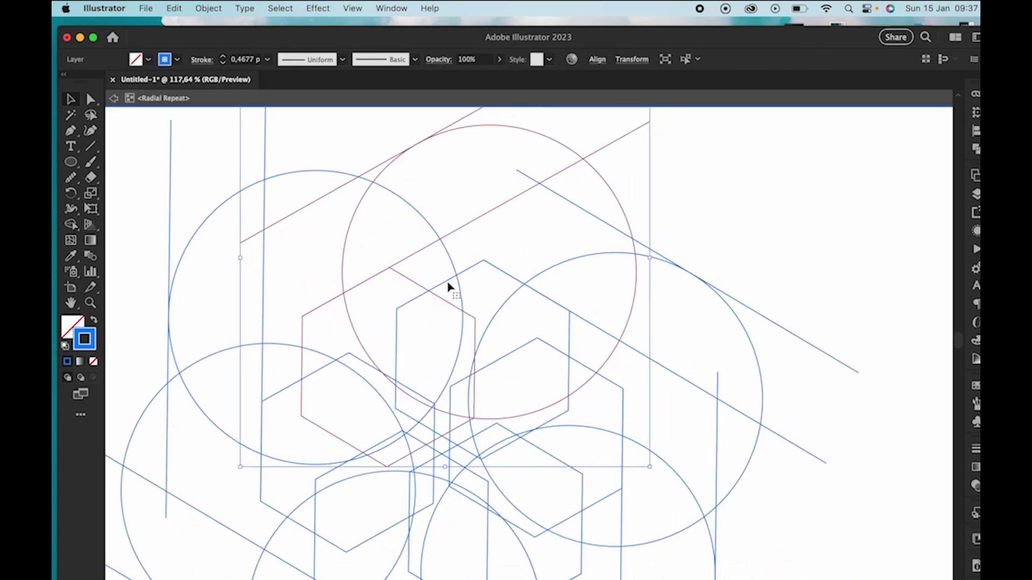
pyautogui.moveTo(417, 289); pyautogui.dragTo(472, 365)
pyautogui.scroll(8, 471, 365)
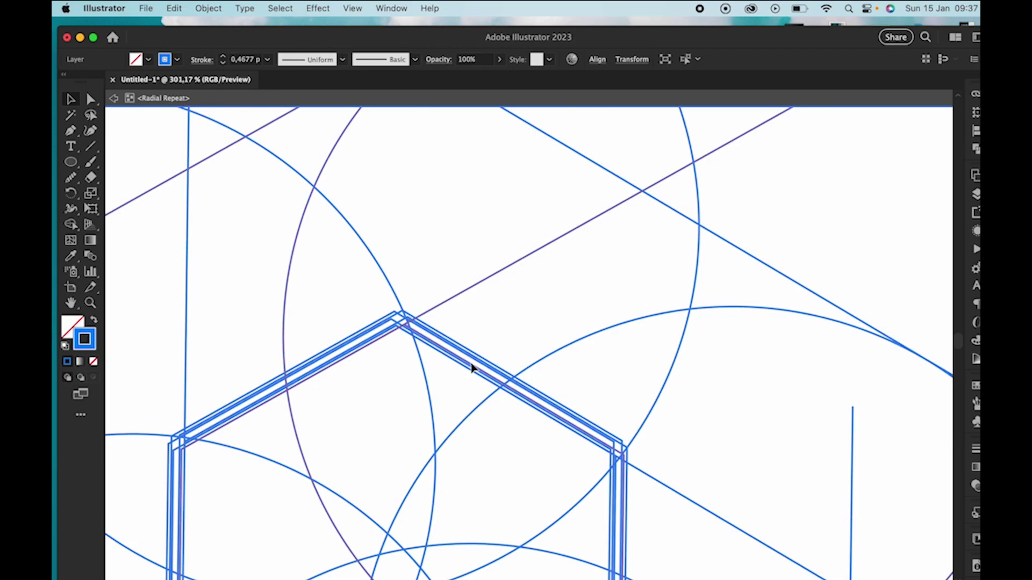
pyautogui.moveTo(299, 271); pyautogui.dragTo(288, 253)
pyautogui.scroll(-10, 288, 253)
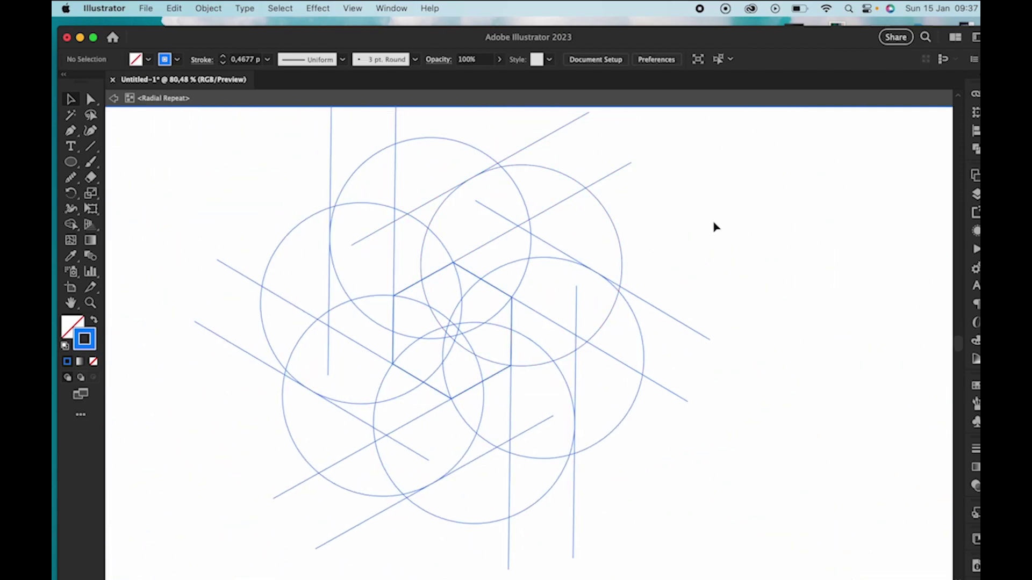
pyautogui.moveTo(710, 197); pyautogui.dragTo(154, 400)
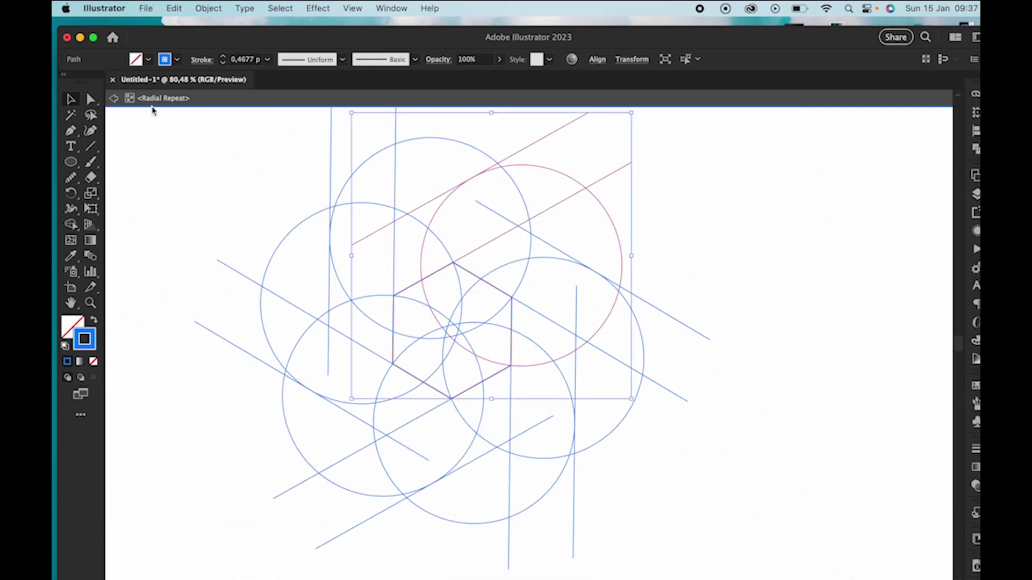
pyautogui.click(114, 98)
pyautogui.click(114, 100)
# Step: Try to use the Shape Builder tool on the whole unexpanded radial repeat
pyautogui.press('super+a')
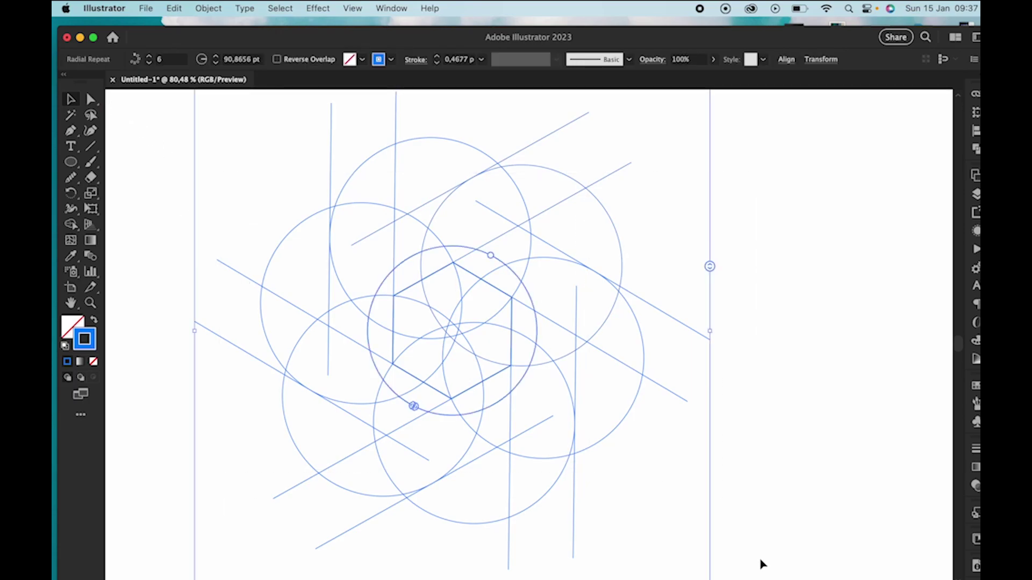
pyautogui.hotkey('shift', 'm')
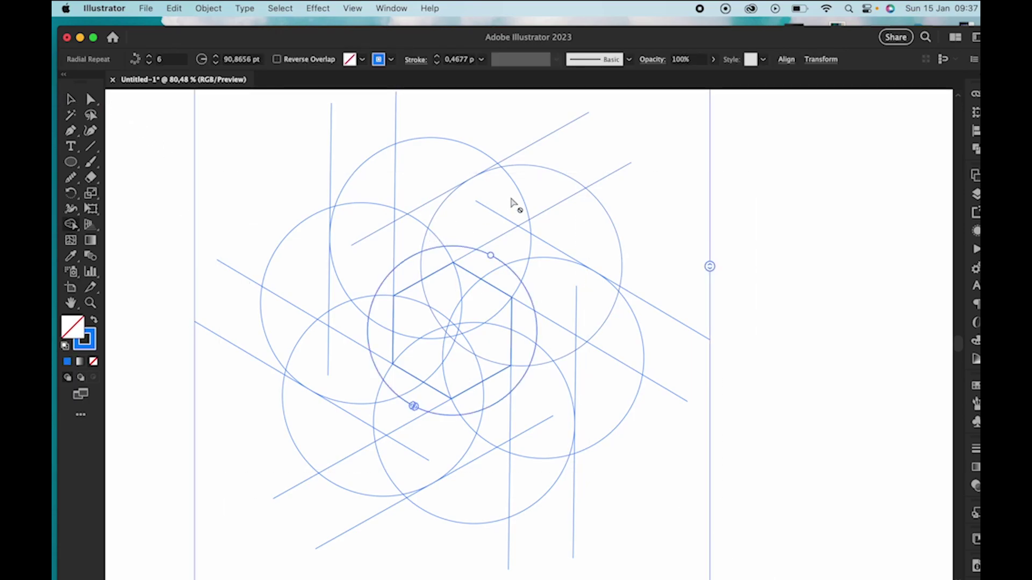
pyautogui.scroll(-5, 513, 203)
pyautogui.hscroll(3, 526, 219)
pyautogui.scroll(2, 461, 249)
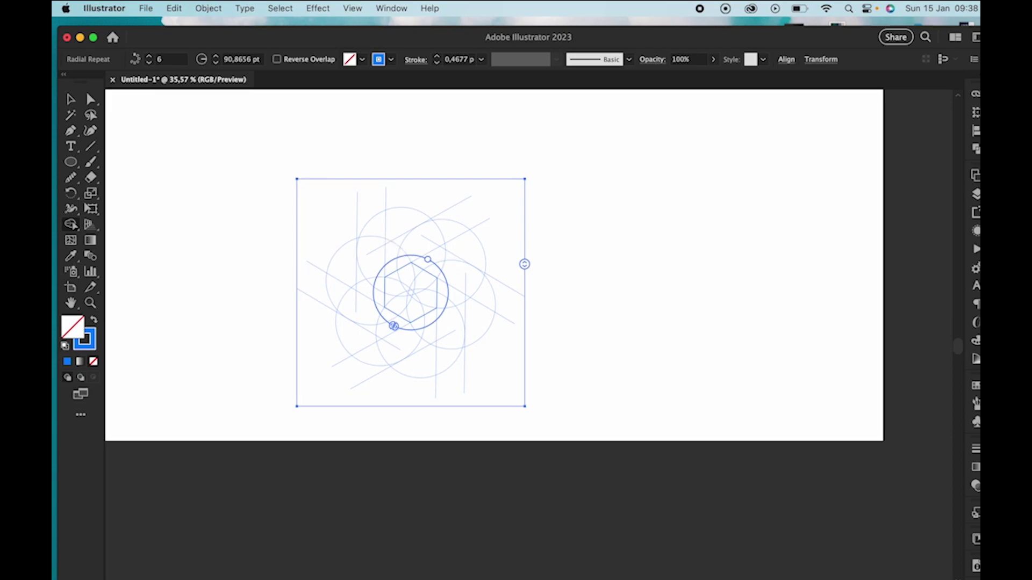
pyautogui.scroll(3, 383, 234)
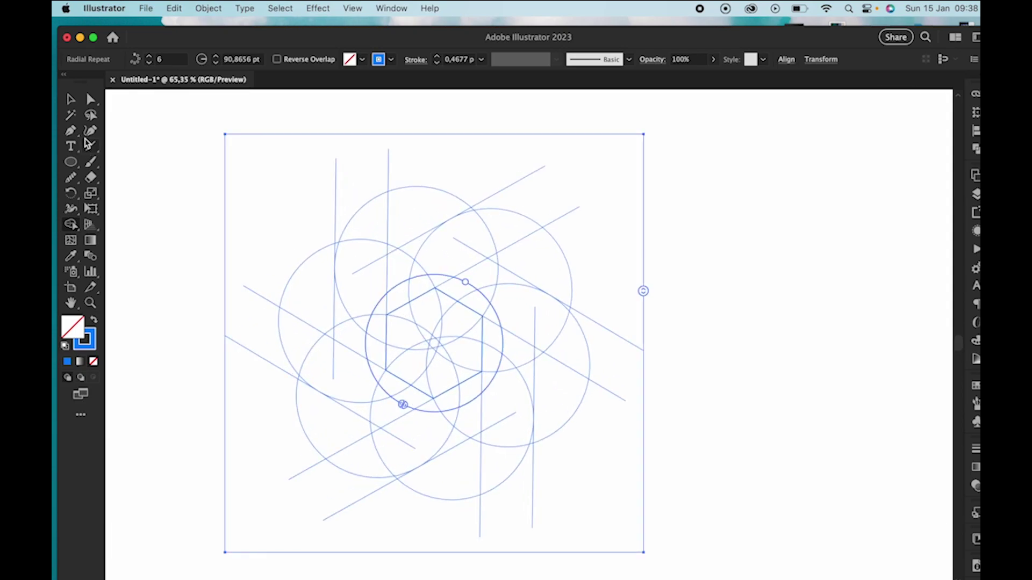
pyautogui.press('v')
pyautogui.doubleClick(476, 214)
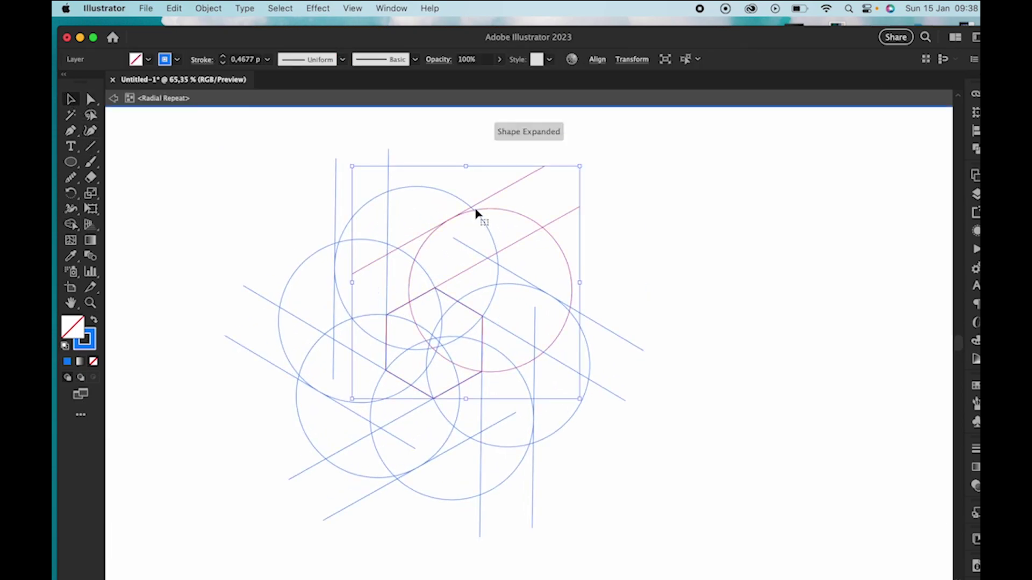
pyautogui.scroll(-2, 475, 214)
pyautogui.scroll(4, 475, 214)
pyautogui.scroll(-2, 476, 214)
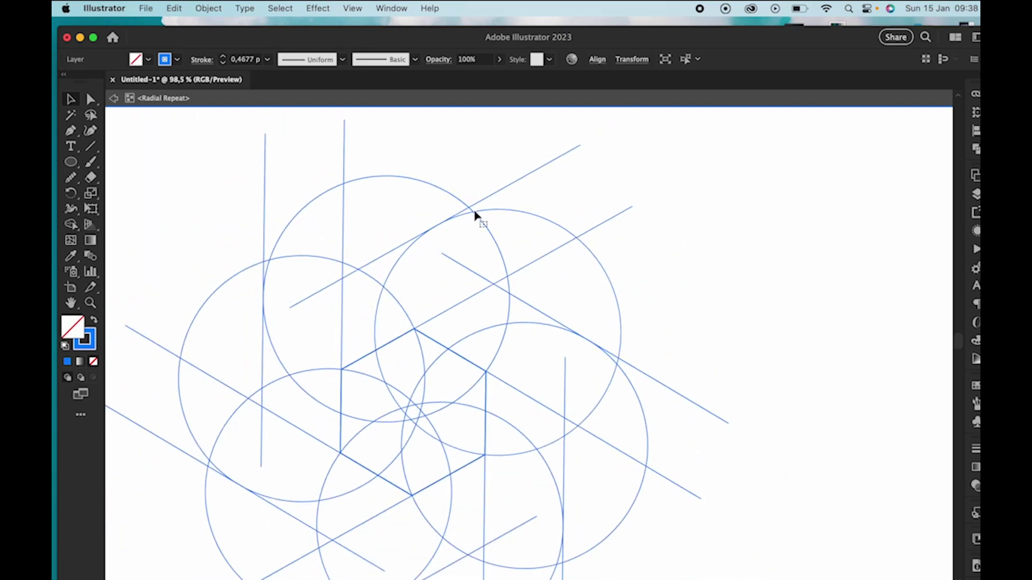
pyautogui.scroll(2, 475, 214)
pyautogui.scroll(2, 475, 214)
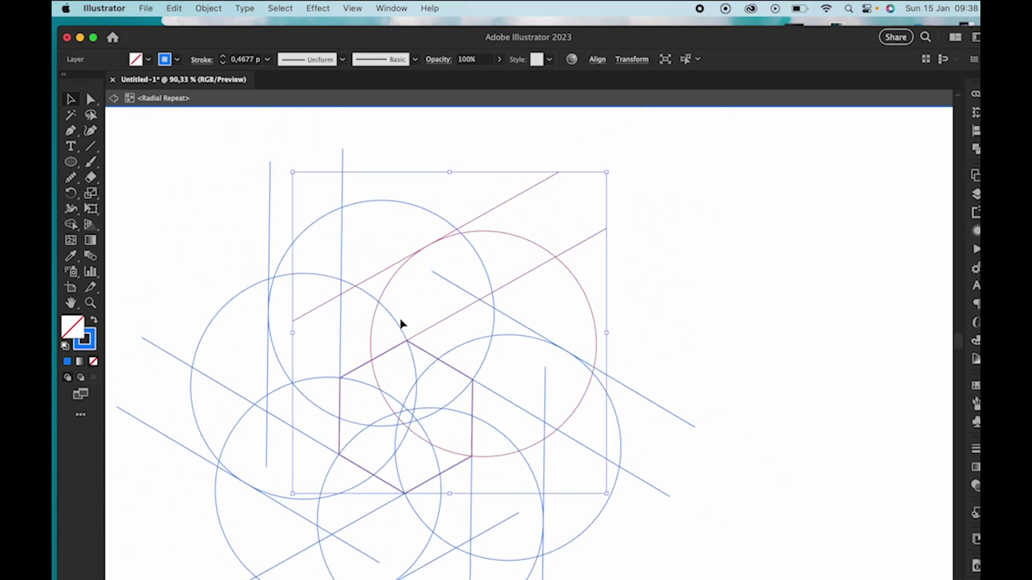
pyautogui.doubleClick(701, 313)
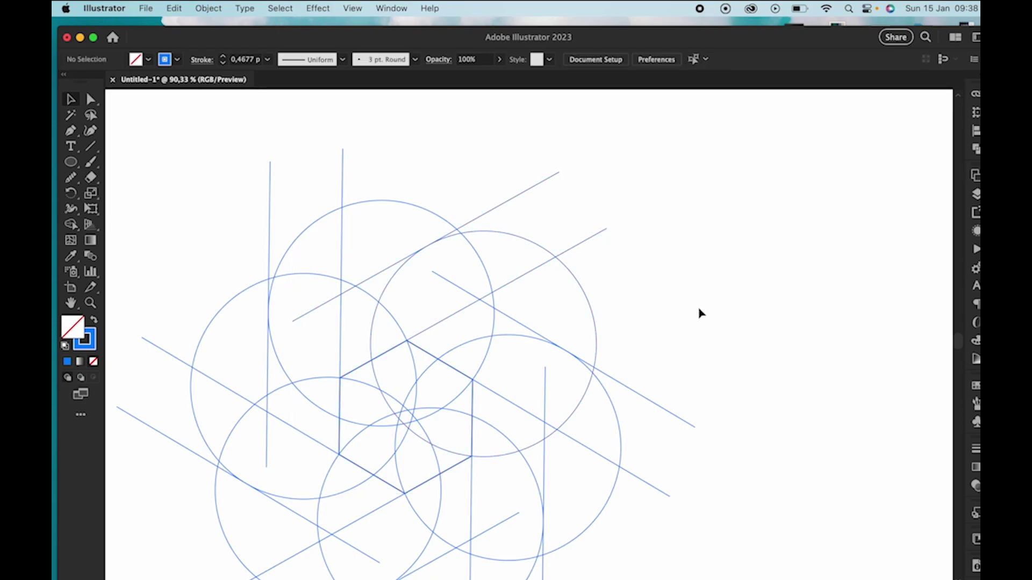
# Step: Duplicate the whole radial repeat and place the spare copy well to the right of the original
pyautogui.scroll(-3, 699, 313)
pyautogui.hscroll(3, 699, 313)
pyautogui.scroll(-1, 699, 313)
pyautogui.moveTo(197, 191); pyautogui.dragTo(574, 480)
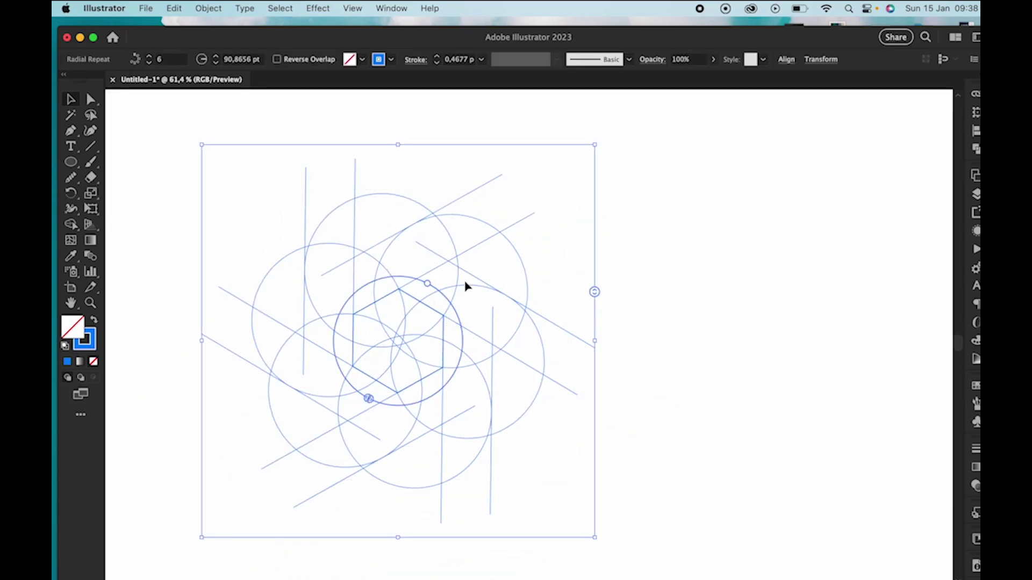
pyautogui.moveTo(404, 329); pyautogui.dragTo(856, 337)
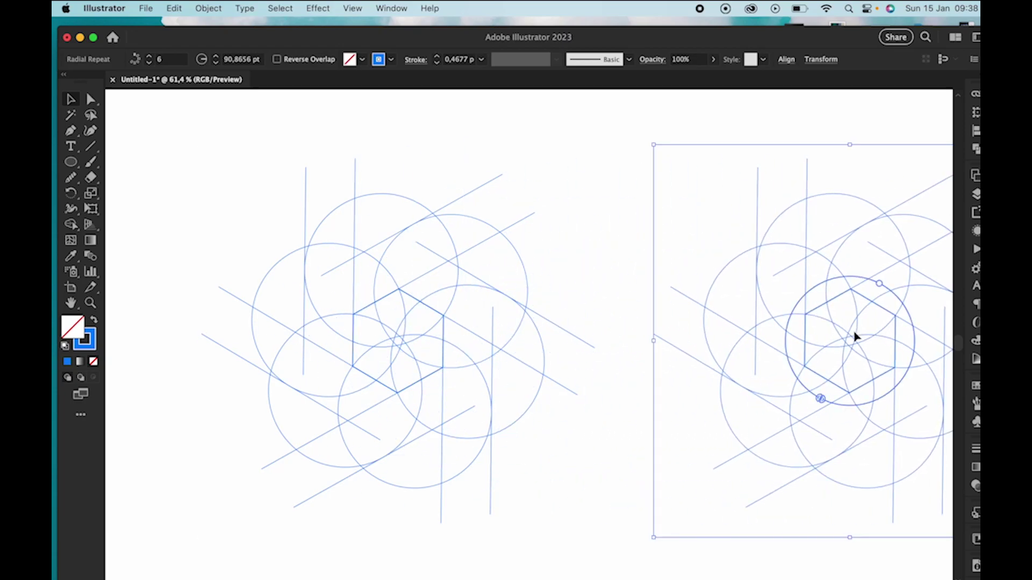
pyautogui.moveTo(742, 333); pyautogui.dragTo(878, 333)
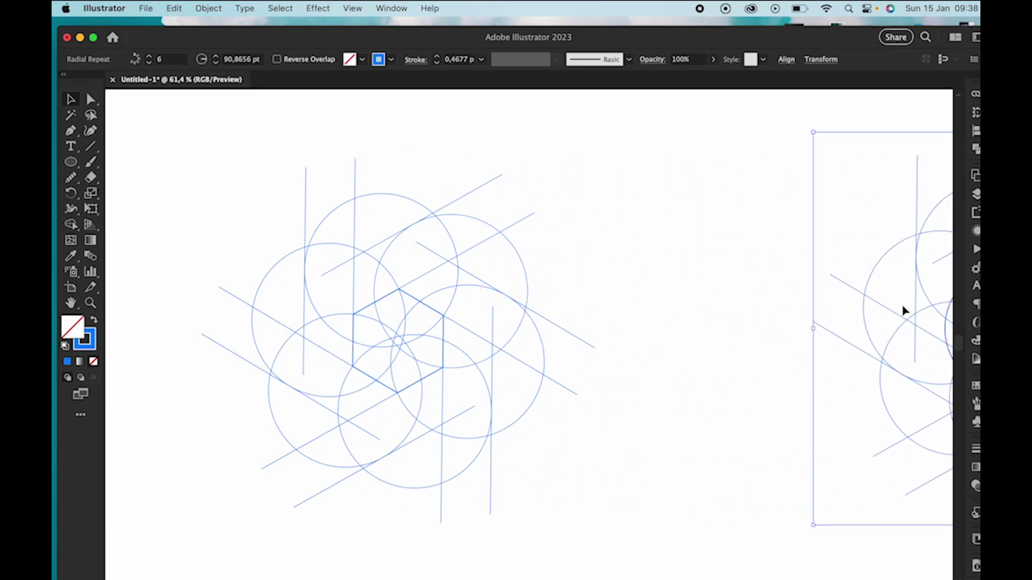
# Step: Expand the original radial repeat into editable paths
pyautogui.hscroll(-3, 611, 306)
pyautogui.scroll(1, 493, 334)
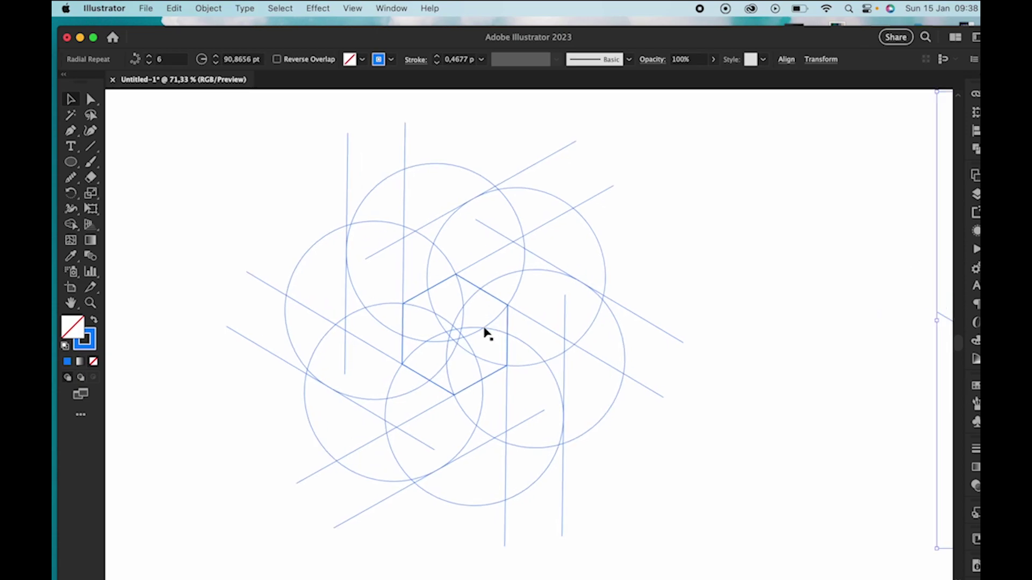
pyautogui.moveTo(188, 164); pyautogui.dragTo(695, 533)
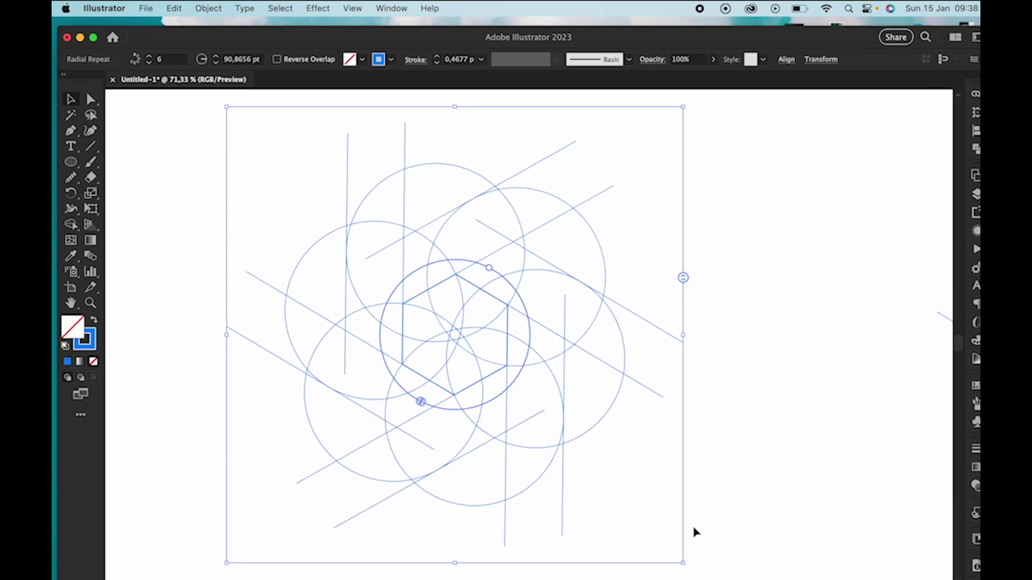
pyautogui.hotkey('shift', 'm')
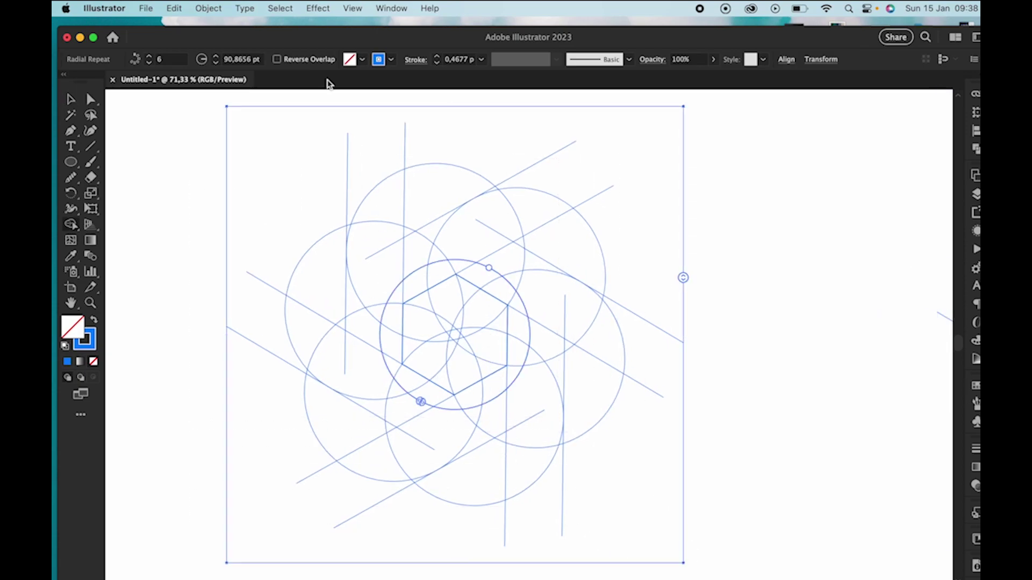
pyautogui.click(176, 7)
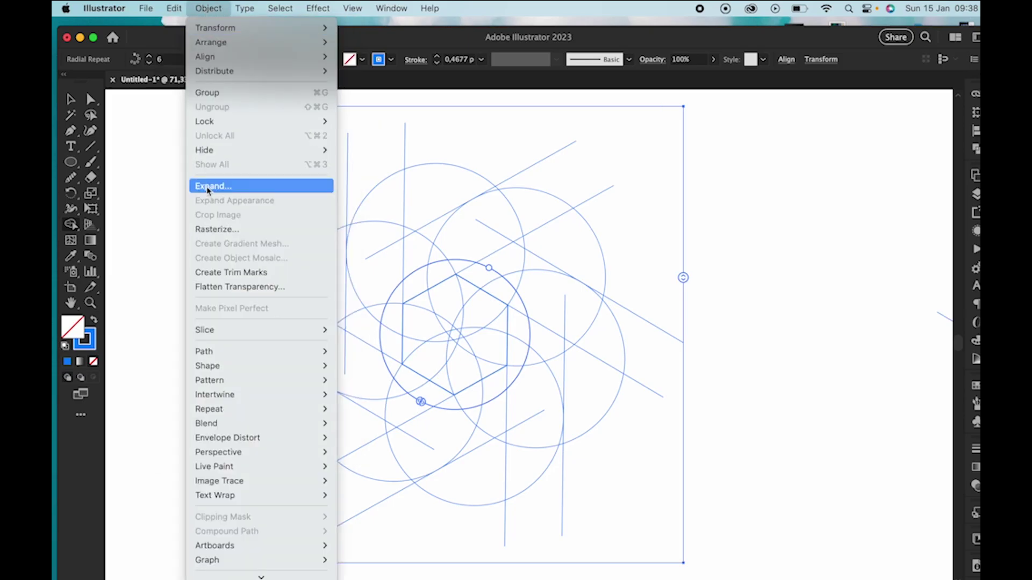
pyautogui.click(209, 189)
pyautogui.click(549, 385)
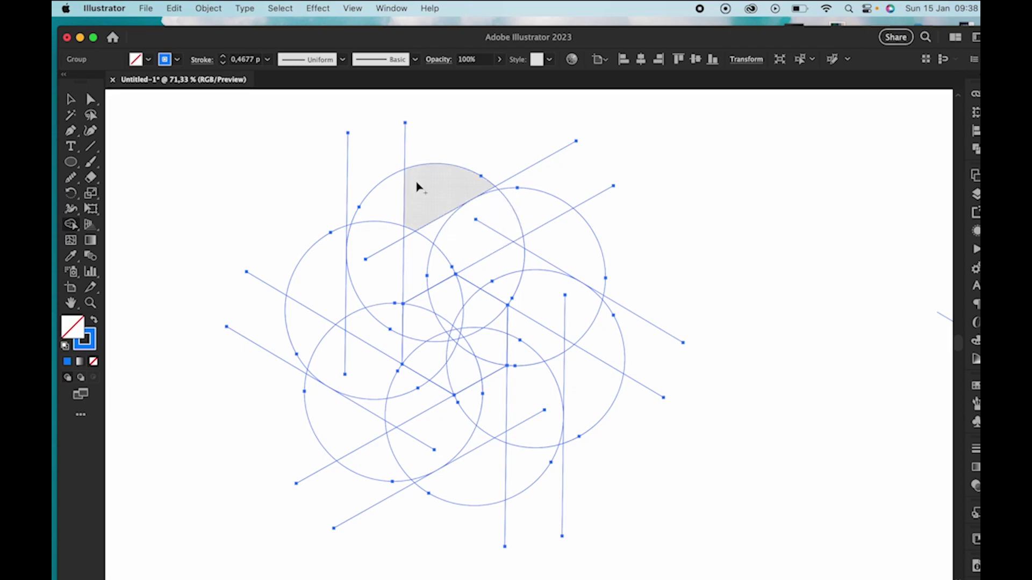
# Step: Merge all the small regions inside the central hexagon into one shape with the Shape Builder tool
pyautogui.click(69, 101)
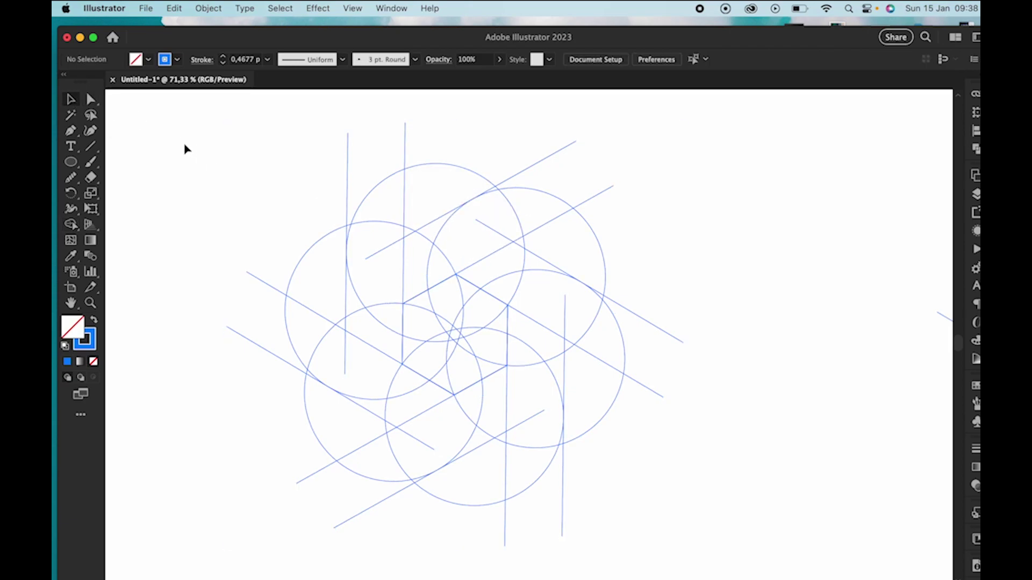
pyautogui.moveTo(184, 144); pyautogui.dragTo(675, 505)
pyautogui.hotkey('shift', 'm')
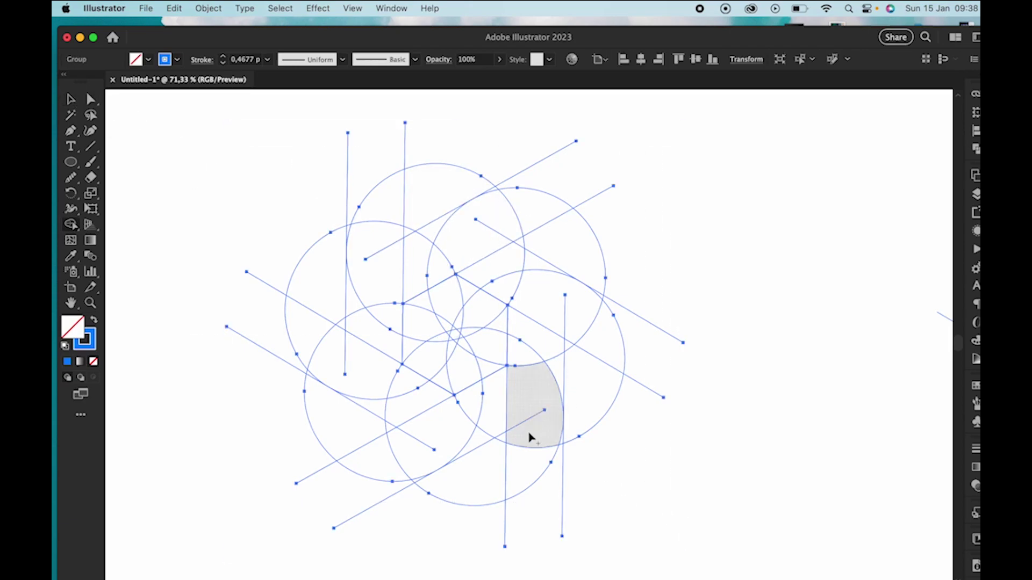
pyautogui.moveTo(434, 350)
pyautogui.mouseDown()
pyautogui.moveTo(437, 313)
pyautogui.moveTo(470, 336)
pyautogui.moveTo(441, 356)
pyautogui.moveTo(414, 334)
pyautogui.mouseUp()
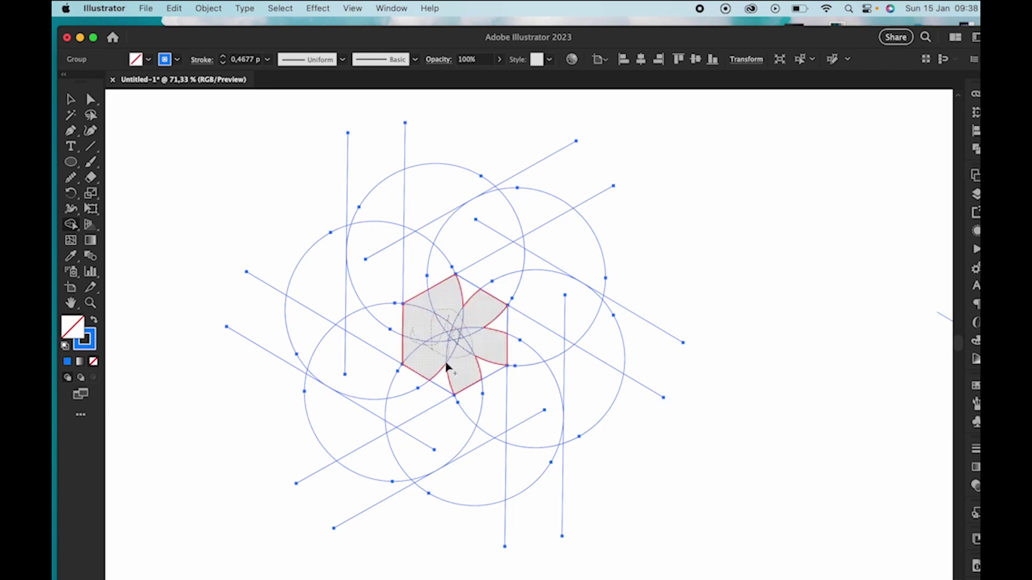
# Step: Merge the upper-right band's regions into one shape and remove the line ends that stick out beyond the circles
pyautogui.moveTo(446, 367)
pyautogui.mouseDown()
pyautogui.moveTo(471, 372)
pyautogui.moveTo(485, 363)
pyautogui.moveTo(495, 322)
pyautogui.moveTo(469, 291)
pyautogui.moveTo(603, 297)
pyautogui.moveTo(439, 268)
pyautogui.moveTo(434, 236)
pyautogui.moveTo(537, 216)
pyautogui.moveTo(521, 237)
pyautogui.moveTo(549, 252)
pyautogui.mouseUp()
pyautogui.click(604, 296)
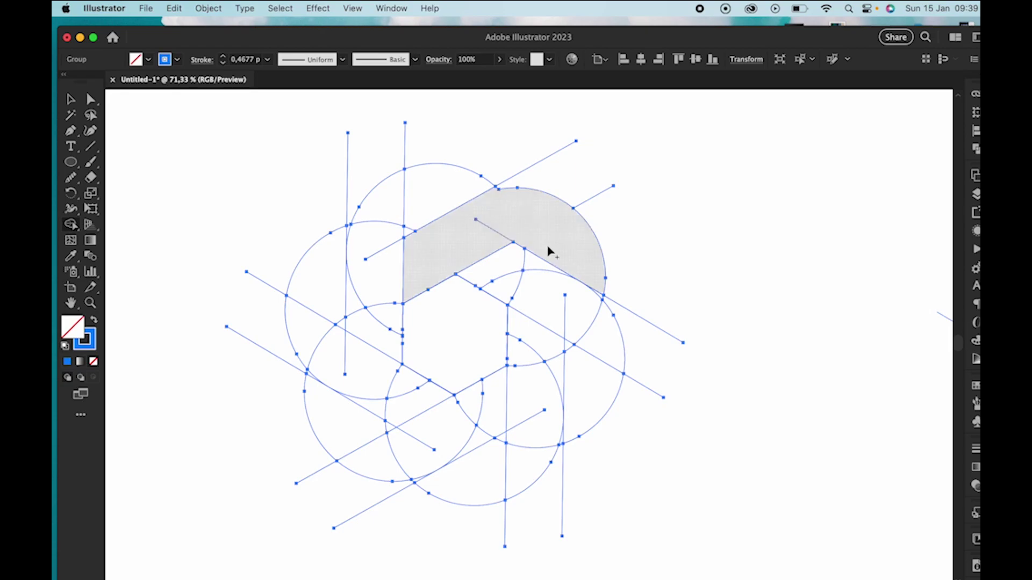
pyautogui.moveTo(535, 161); pyautogui.dragTo(495, 160)
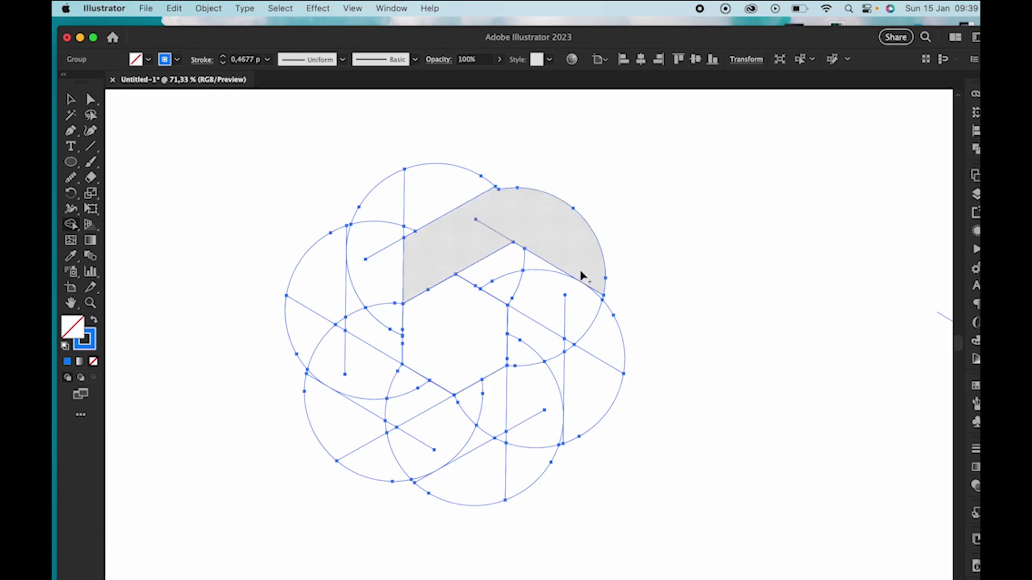
# Step: Undo the band merge and the removal of the protruding line ends
pyautogui.scroll(5, 580, 272)
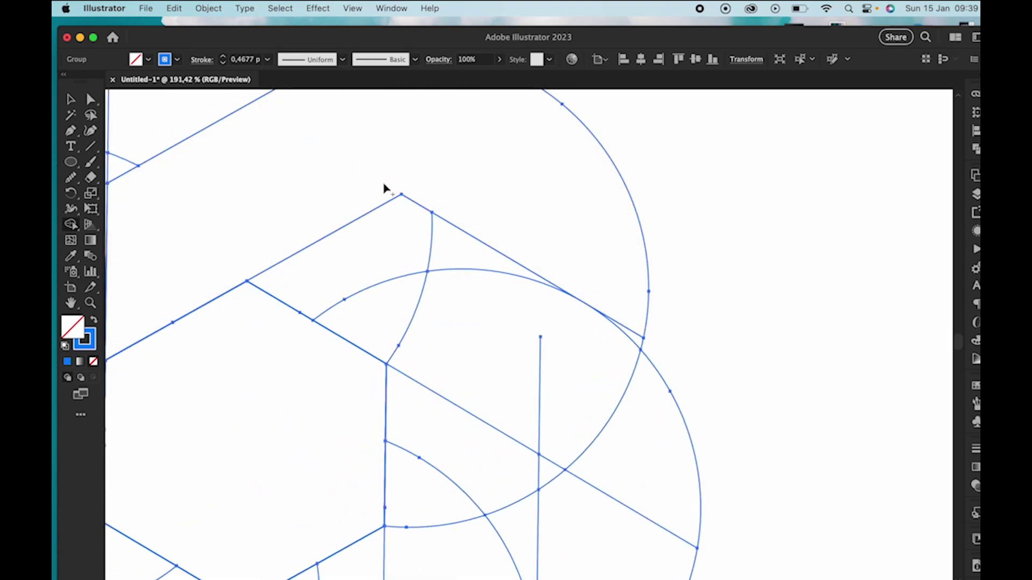
pyautogui.scroll(-5, 385, 189)
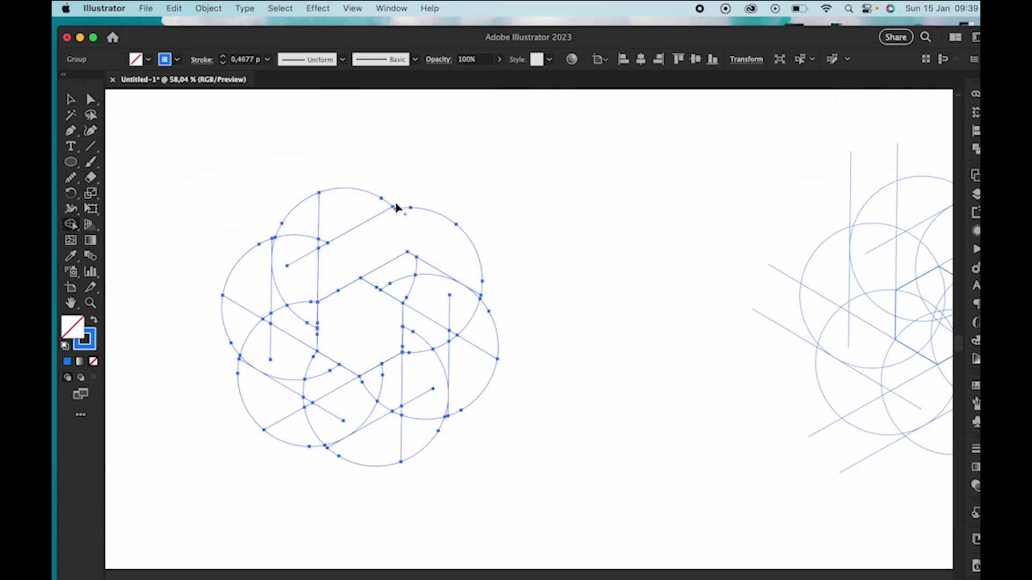
pyautogui.scroll(8, 396, 207)
pyautogui.scroll(-7, 400, 240)
pyautogui.press('super+z')
pyautogui.press('super+z')
pyautogui.press('super+z')
pyautogui.press('super+z')
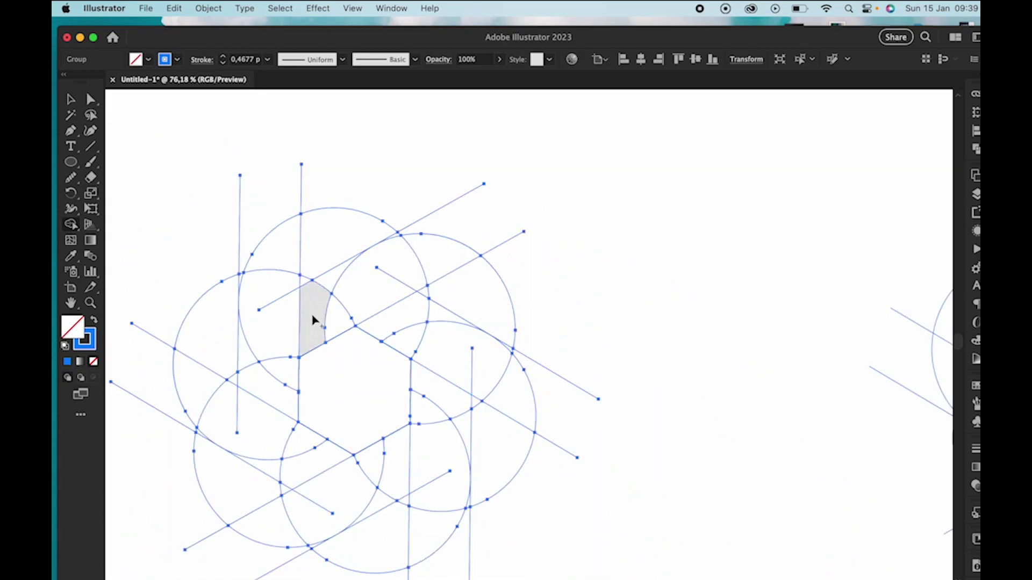
# Step: Merge the regions of the upper-right band above the hexagon into one shape with the Shape Builder tool
pyautogui.moveTo(314, 321)
pyautogui.mouseDown()
pyautogui.moveTo(339, 290)
pyautogui.moveTo(384, 294)
pyautogui.moveTo(438, 270)
pyautogui.moveTo(428, 287)
pyautogui.moveTo(476, 300)
pyautogui.mouseUp()
pyautogui.scroll(2, 398, 269)
pyautogui.scroll(5, 425, 226)
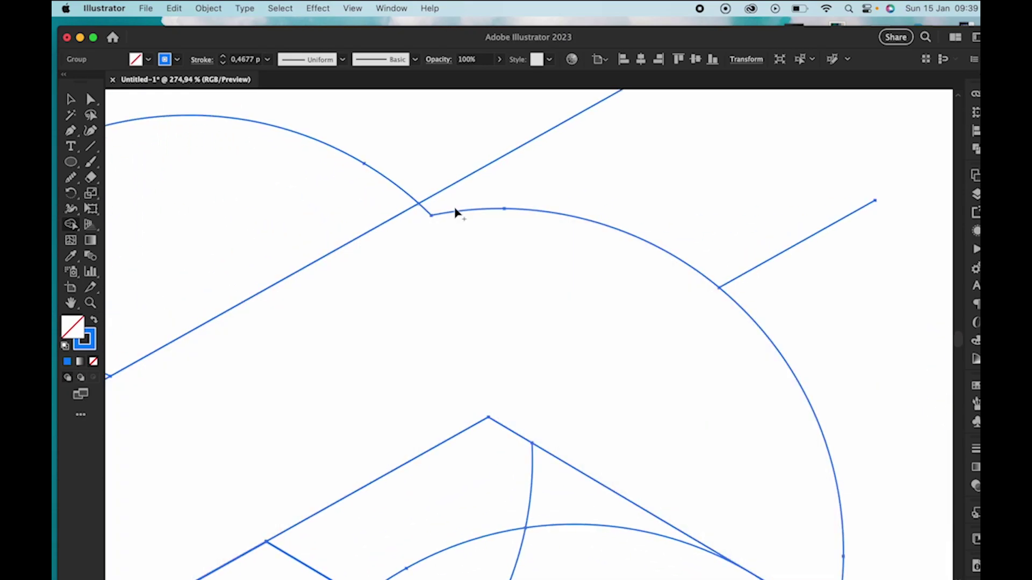
pyautogui.scroll(-4, 428, 214)
# Step: Isolate the expanded group, pull the piece containing the band aside and select the band as a separate path
pyautogui.press('super+a')
pyautogui.click(70, 99)
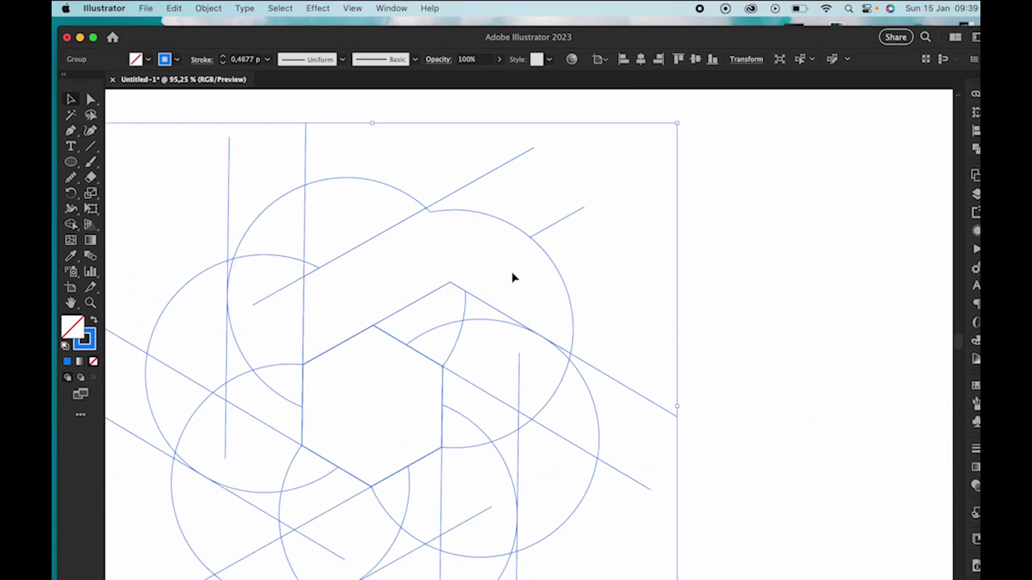
pyautogui.click(494, 219)
pyautogui.doubleClick(487, 216)
pyautogui.moveTo(484, 216); pyautogui.dragTo(606, 249)
pyautogui.rightClick(606, 250)
pyautogui.click(648, 445)
pyautogui.click(621, 256)
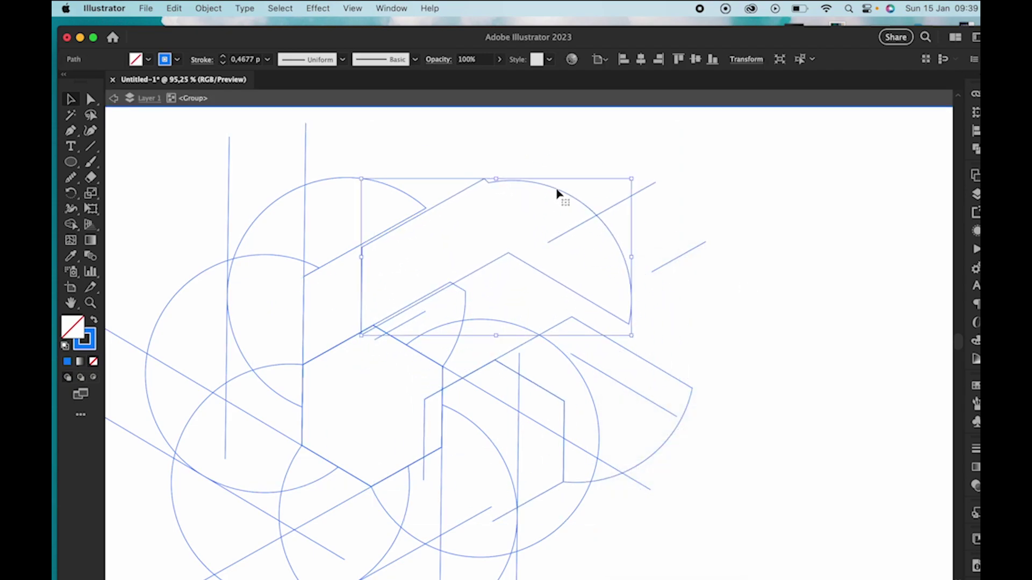
# Step: Keep only the band path by cutting it, clearing the remaining linework in the group and pasting it back
pyautogui.press('Delete')
pyautogui.moveTo(144, 204); pyautogui.dragTo(725, 548)
pyautogui.press('Delete')
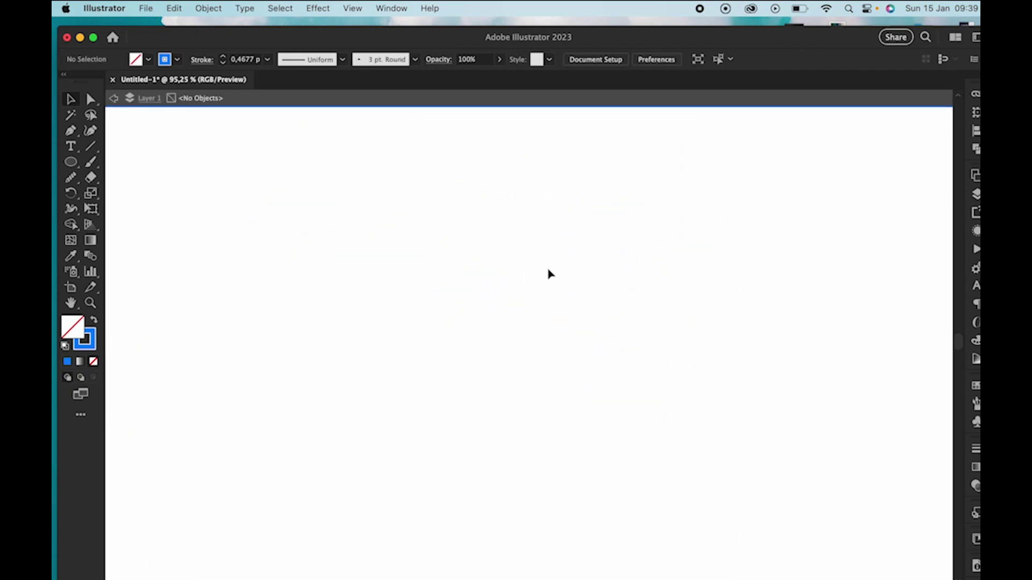
pyautogui.press('super+v')
pyautogui.click(511, 224)
# Step: Delete the anchor point at the small notch on the band's upper edge and the neighbouring anchor on the arc
pyautogui.scroll(3, 512, 222)
pyautogui.scroll(-2, 512, 223)
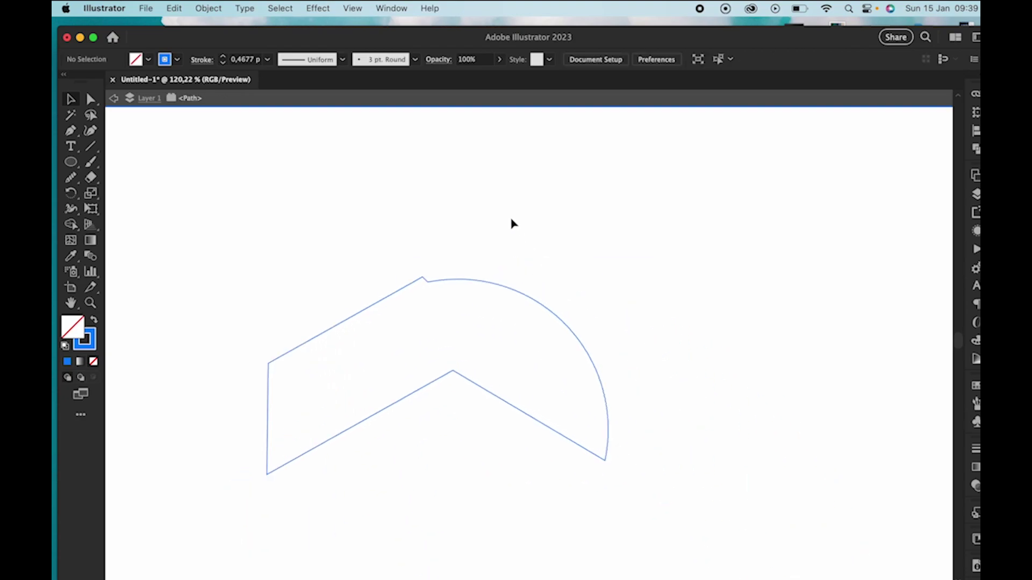
pyautogui.scroll(4, 407, 280)
pyautogui.click(374, 276)
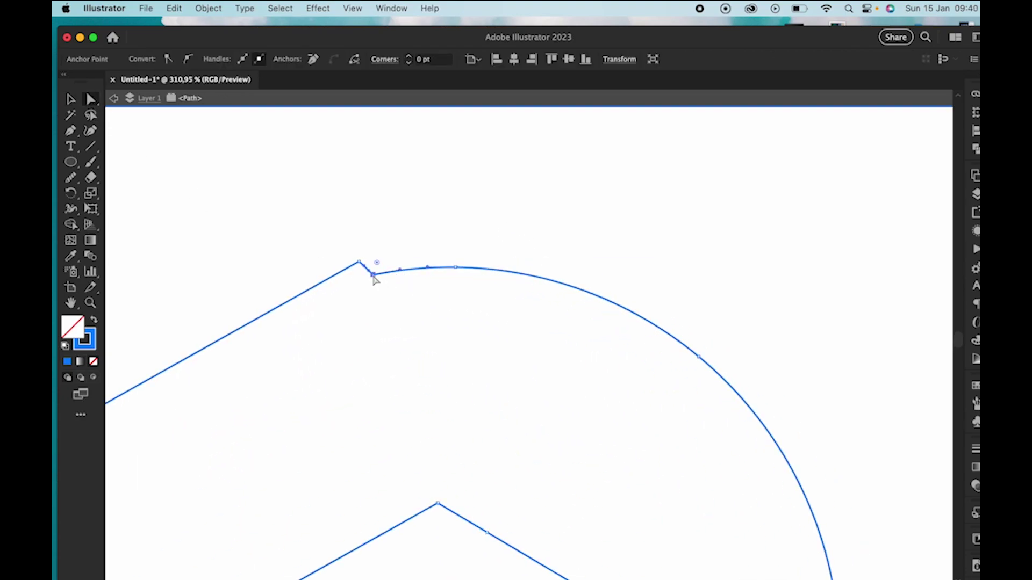
pyautogui.press('Delete')
pyautogui.click(455, 269)
pyautogui.press('Delete')
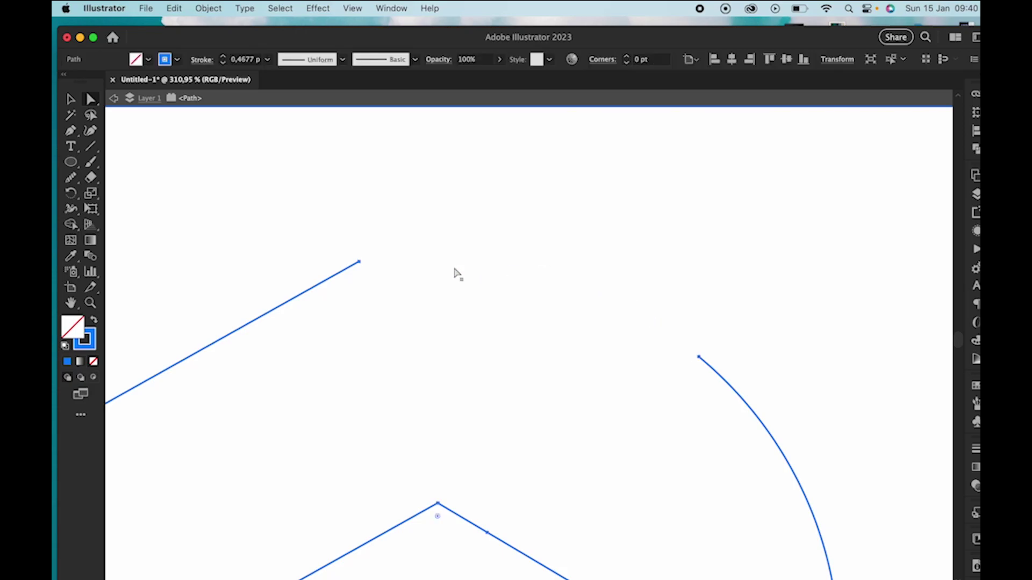
# Step: Join the two open endpoints on the band's upper edge and bend the new segment outward into an arc with the Curvature tool
pyautogui.click(699, 357)
pyautogui.keyDown('shift'); pyautogui.click(359, 263); pyautogui.keyUp('shift')
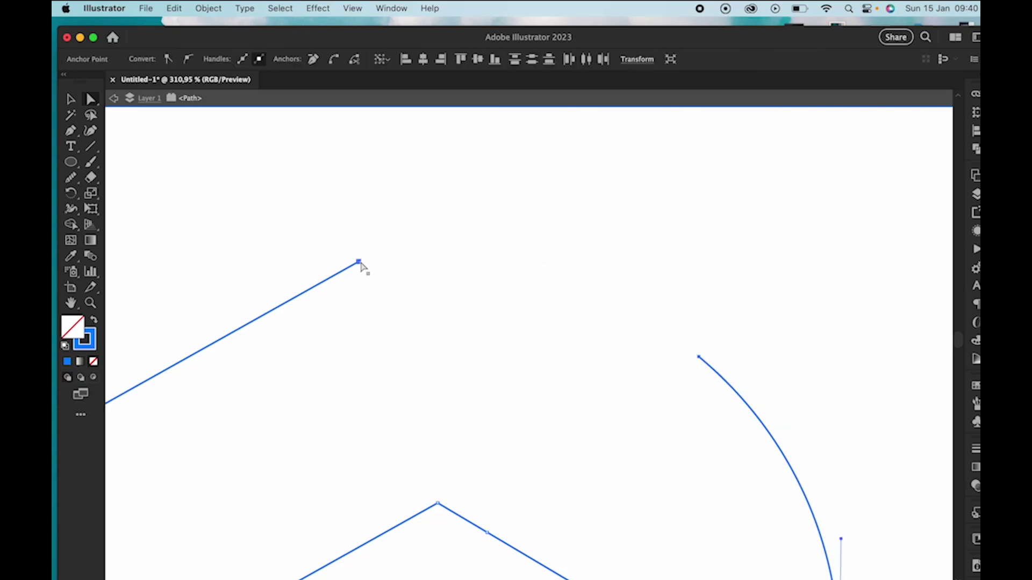
pyautogui.press('super+j')
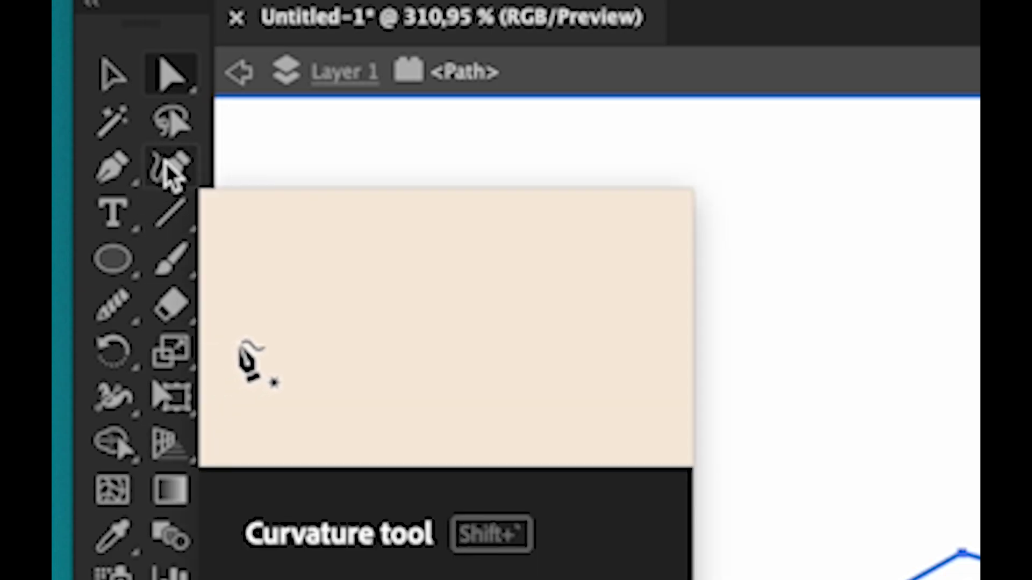
pyautogui.click(167, 167)
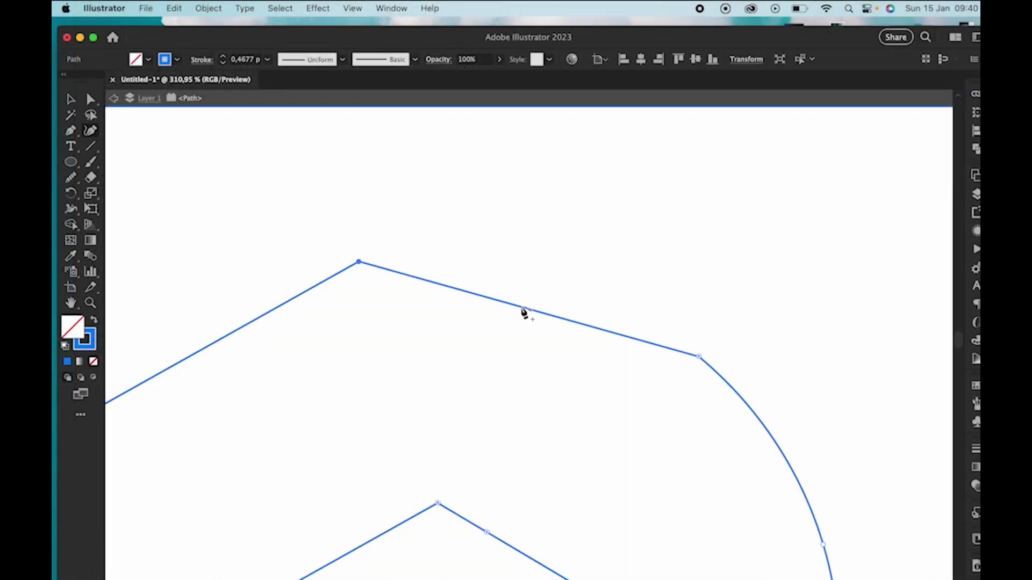
pyautogui.moveTo(524, 309); pyautogui.dragTo(532, 276)
pyautogui.scroll(-5, 531, 277)
# Step: Leave isolation mode and select the closed band path as a whole
pyautogui.click(69, 99)
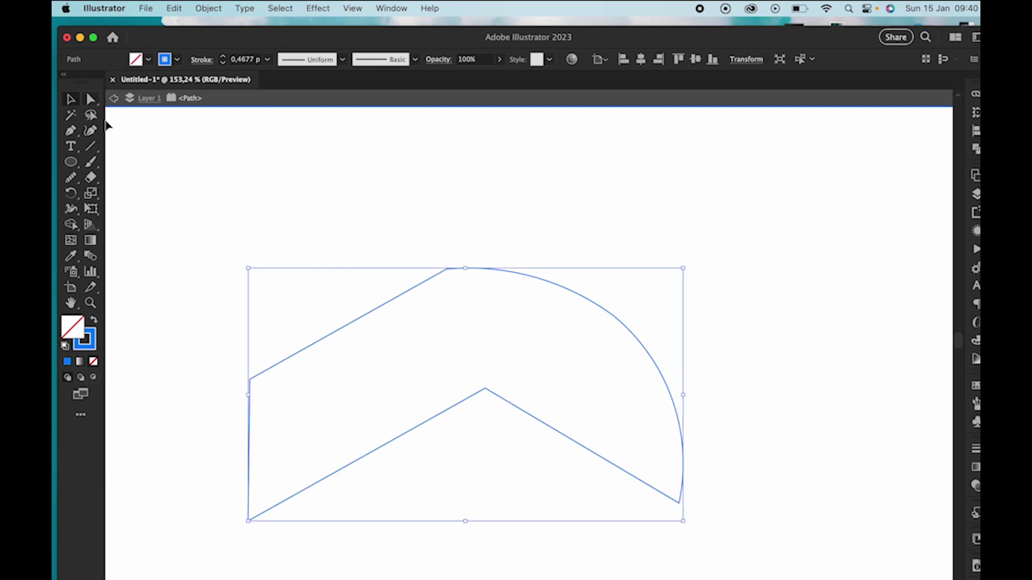
pyautogui.doubleClick(152, 152)
pyautogui.click(622, 329)
pyautogui.scroll(3, 604, 313)
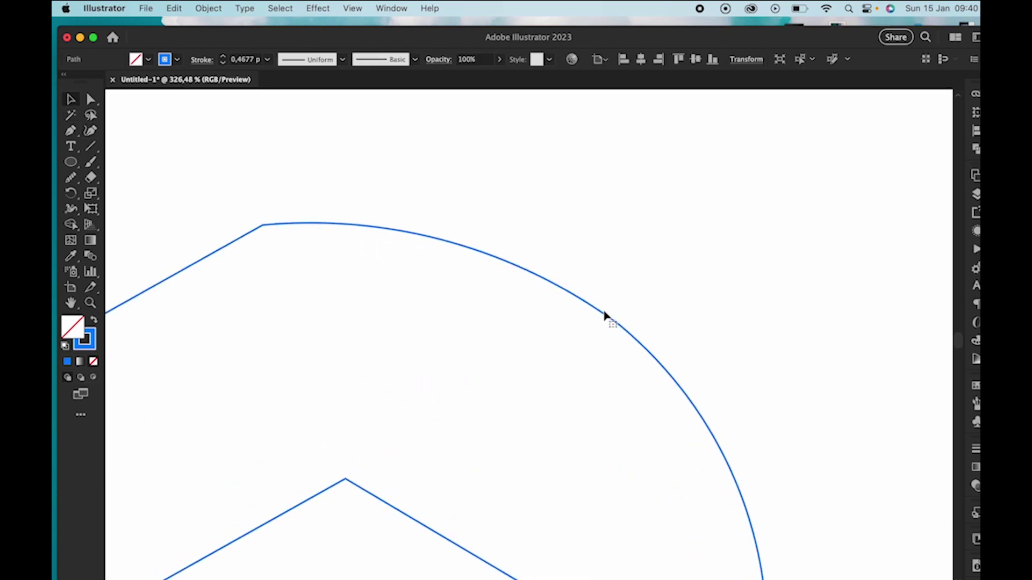
pyautogui.scroll(-6, 604, 313)
# Step: Try a radial repeat of the band path and undo it
pyautogui.click(209, 8)
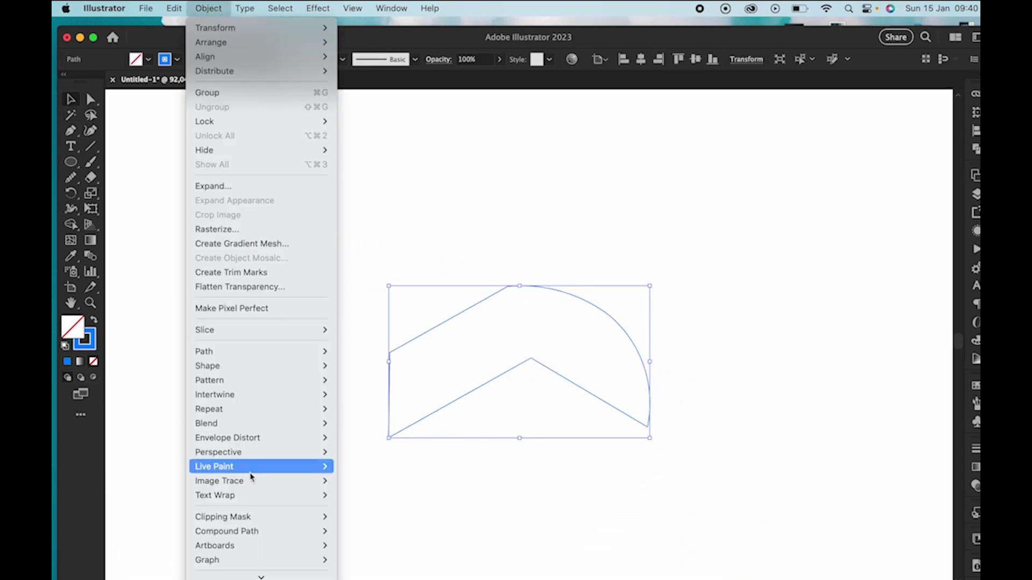
pyautogui.moveTo(226, 408)
pyautogui.click(353, 408)
pyautogui.scroll(2, 345, 418)
pyautogui.scroll(-2, 346, 417)
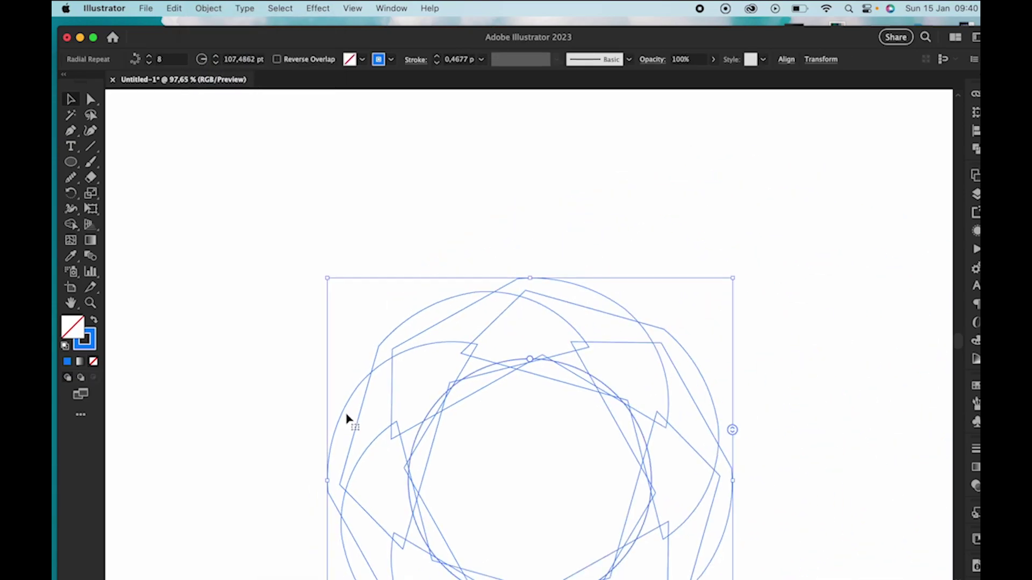
pyautogui.press('super+z')
# Step: Create a radial repeat of the band with 6 instances and widen its radius until the bands interlock around a central hexagon
pyautogui.click(208, 8)
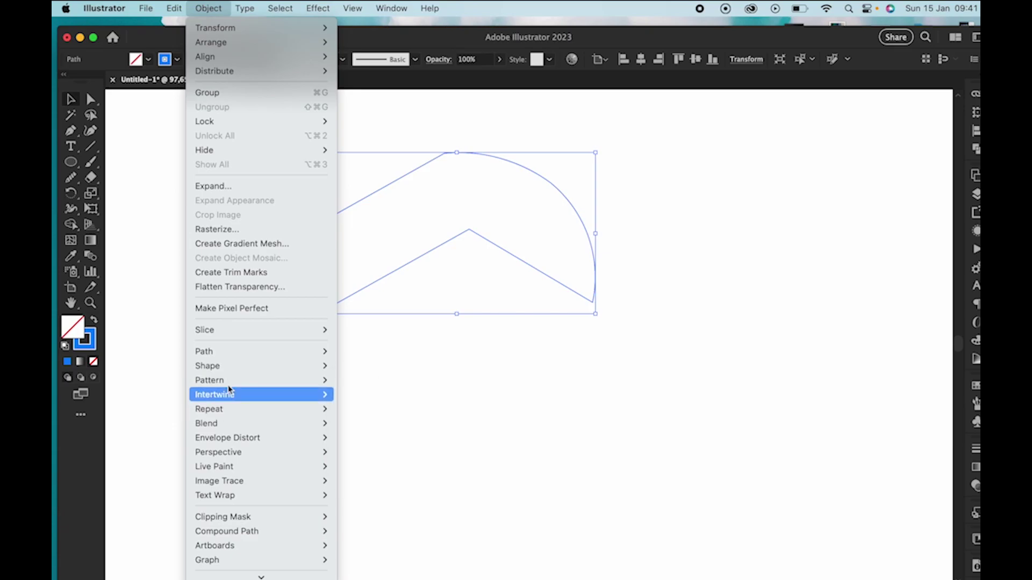
pyautogui.moveTo(237, 410)
pyautogui.click(356, 409)
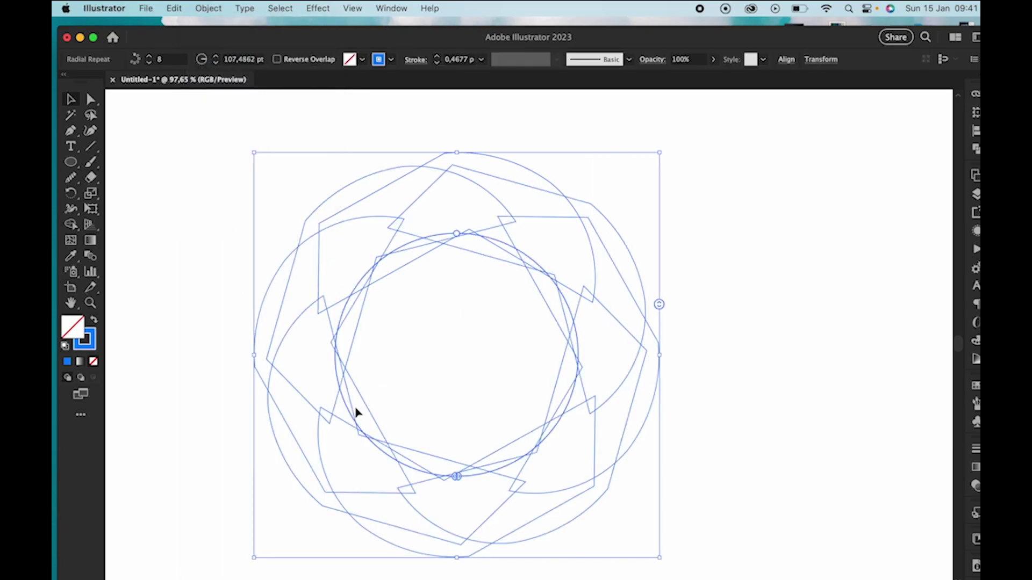
pyautogui.click(148, 63)
pyautogui.click(149, 63)
pyautogui.moveTo(543, 180); pyautogui.dragTo(580, 168)
# Step: Isolate the radial repeat and nudge the source band slightly to close the gaps between neighbouring bands
pyautogui.doubleClick(511, 172)
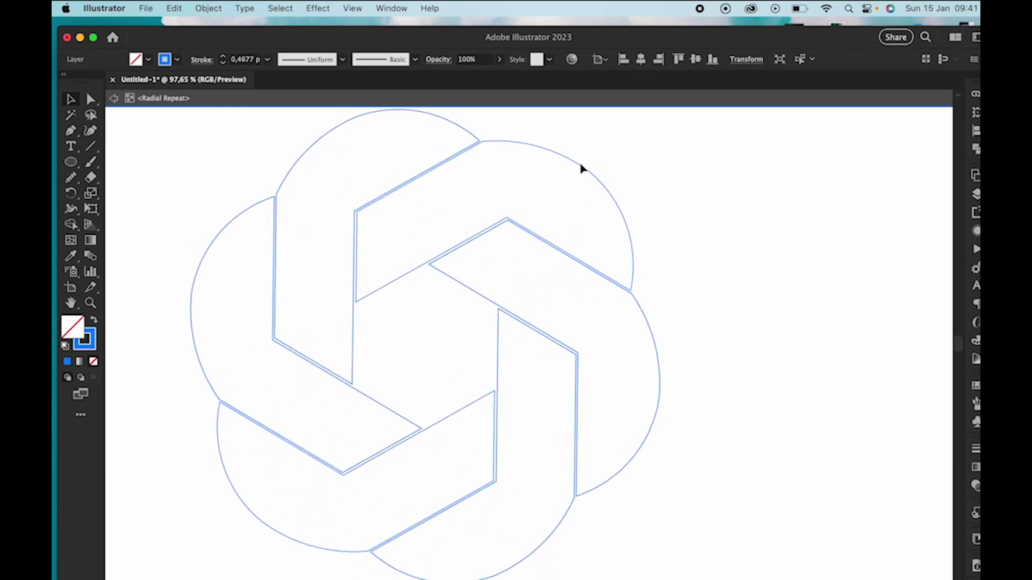
pyautogui.scroll(5, 443, 219)
pyautogui.scroll(5, 443, 220)
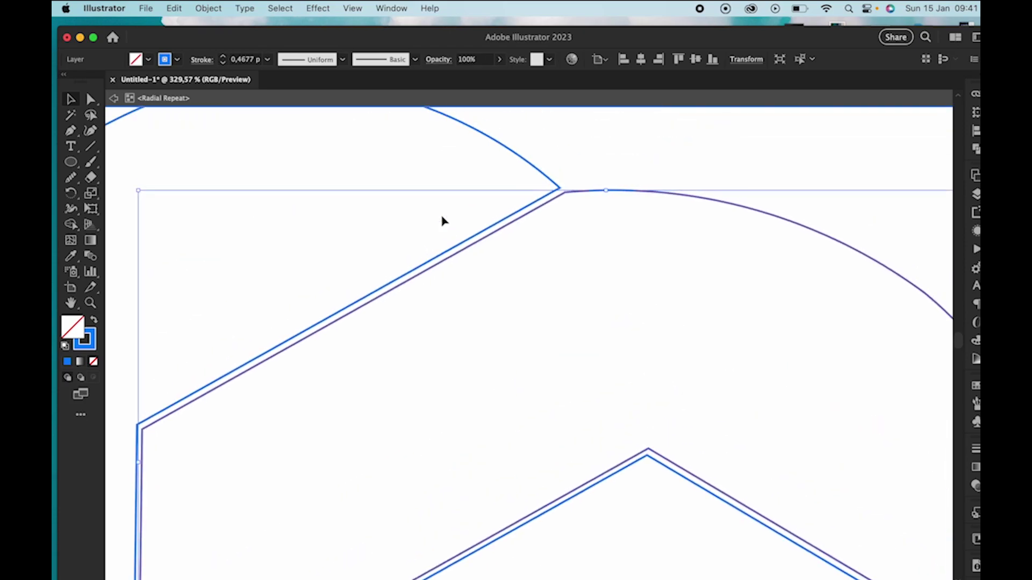
pyautogui.moveTo(571, 198); pyautogui.dragTo(566, 200)
pyautogui.press('super+0')
pyautogui.click(682, 271)
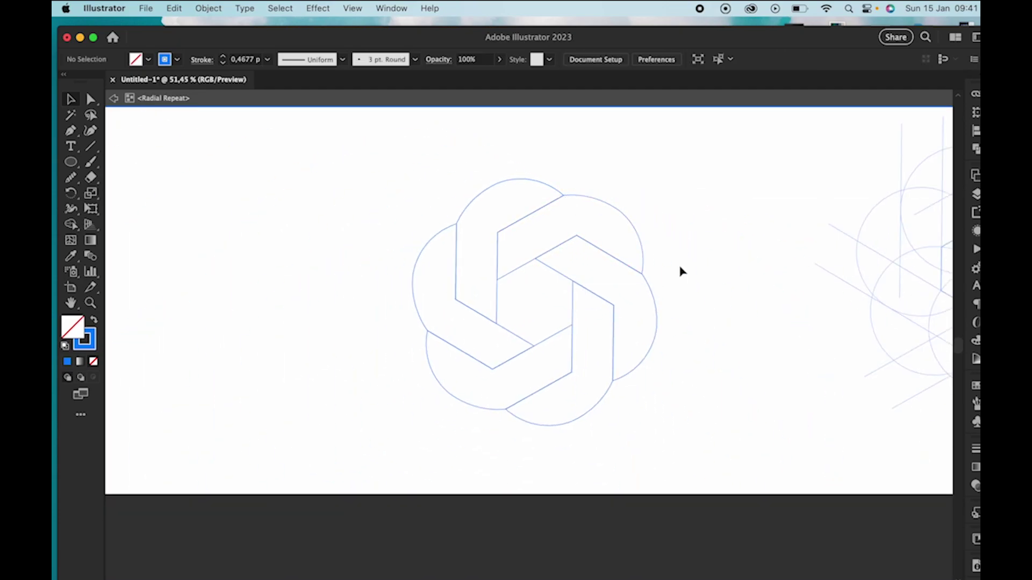
# Step: Examine the assembled symbol for gaps and misalignments where the six bands meet
pyautogui.scroll(2, 547, 274)
pyautogui.hscroll(4, 590, 255)
pyautogui.scroll(5, 363, 344)
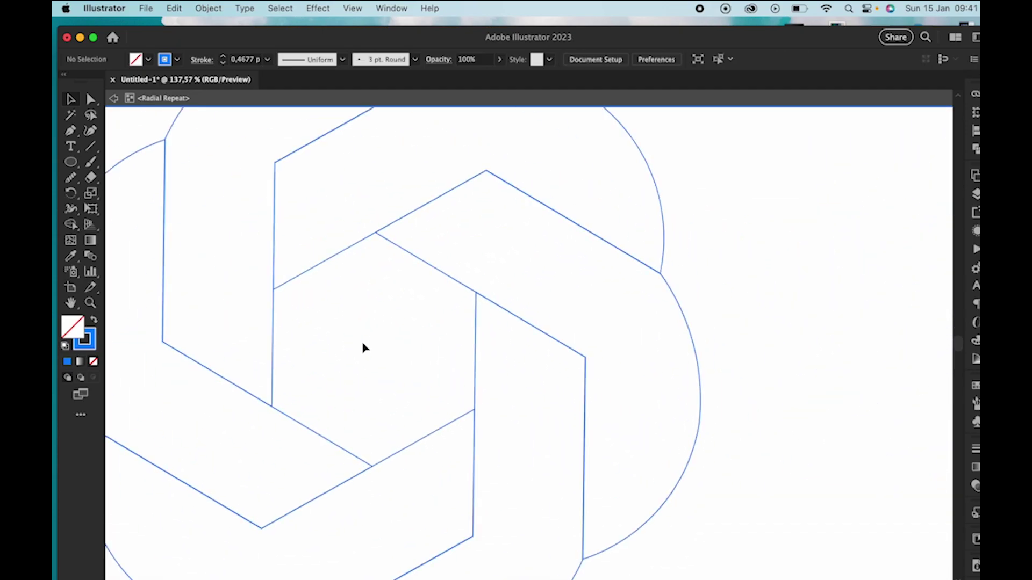
pyautogui.scroll(-4, 363, 343)
pyautogui.scroll(5, 363, 348)
pyautogui.scroll(-5, 362, 350)
pyautogui.scroll(5, 362, 350)
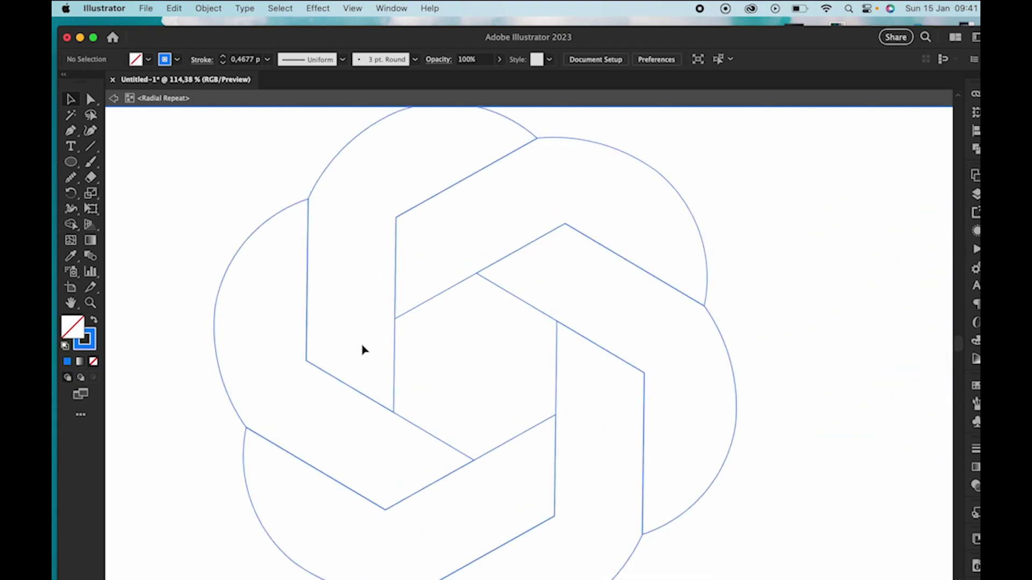
pyautogui.scroll(3, 590, 172)
pyautogui.hscroll(1, 589, 172)
# Step: Set the reference logo image to 100% opacity and study the line thickness and corners of its symbol
pyautogui.scroll(-5, 588, 146)
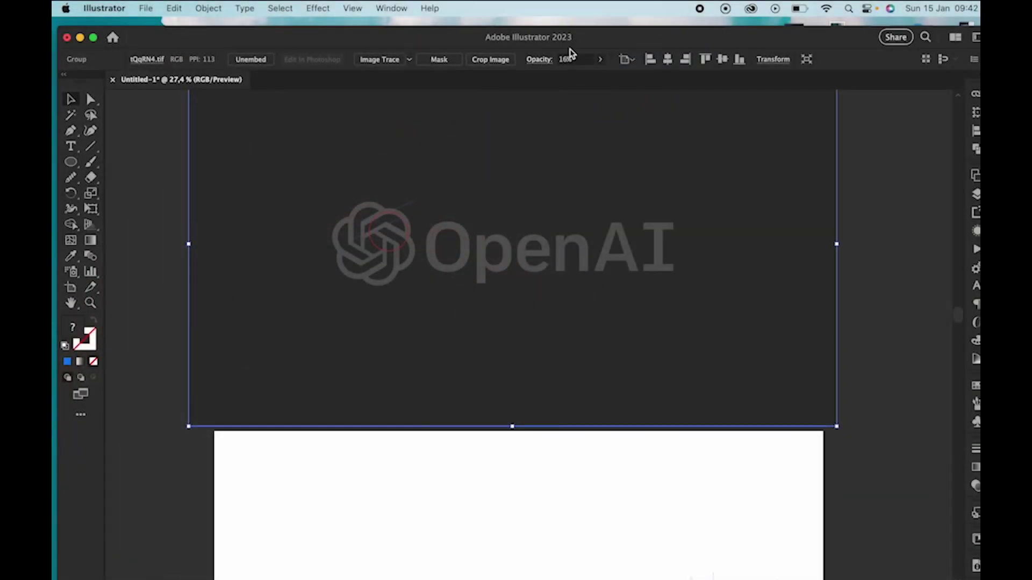
pyautogui.click(599, 59)
pyautogui.moveTo(571, 76); pyautogui.dragTo(597, 76)
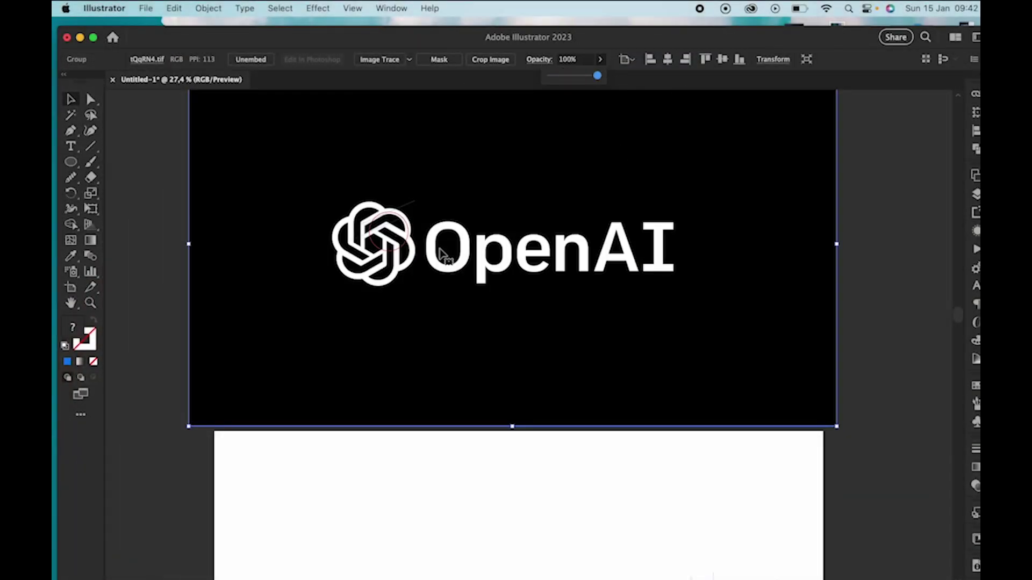
pyautogui.scroll(6, 326, 325)
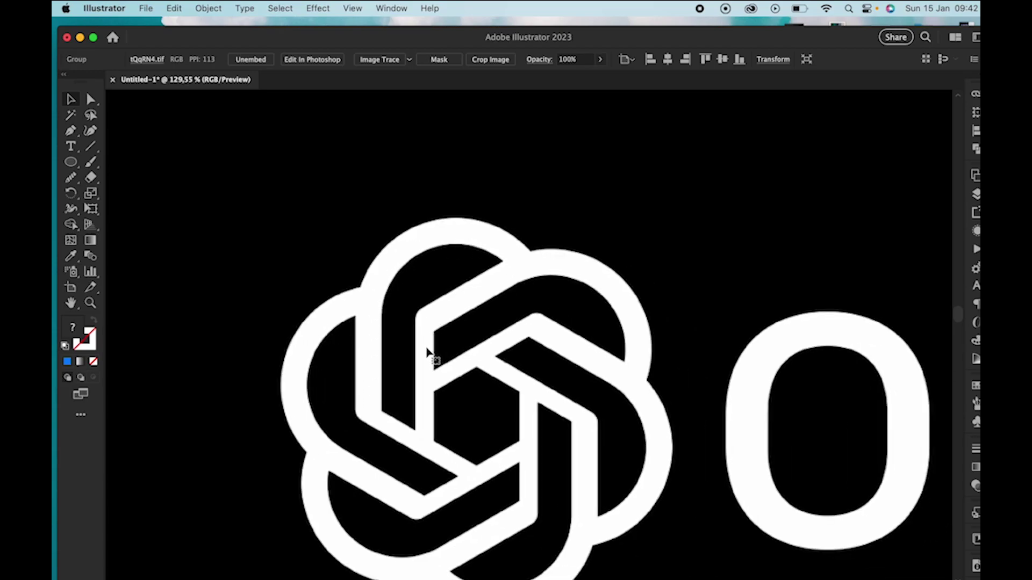
pyautogui.scroll(-3, 430, 341)
pyautogui.scroll(-3, 432, 344)
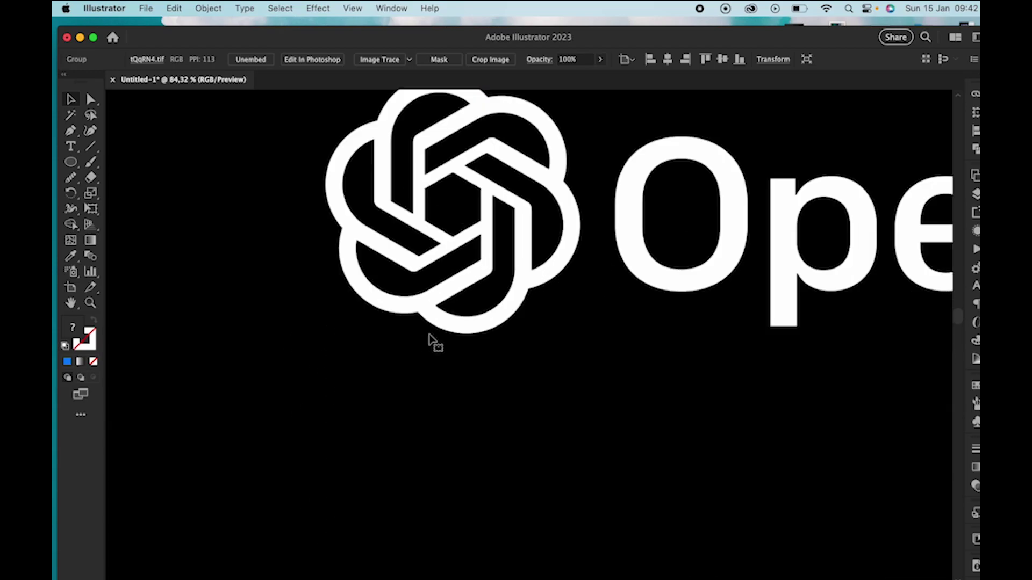
pyautogui.scroll(-4, 433, 341)
# Step: Return to the recreated symbol, isolate its radial repeat and select the band at the symbol's upper left
pyautogui.moveTo(457, 344); pyautogui.dragTo(458, 267)
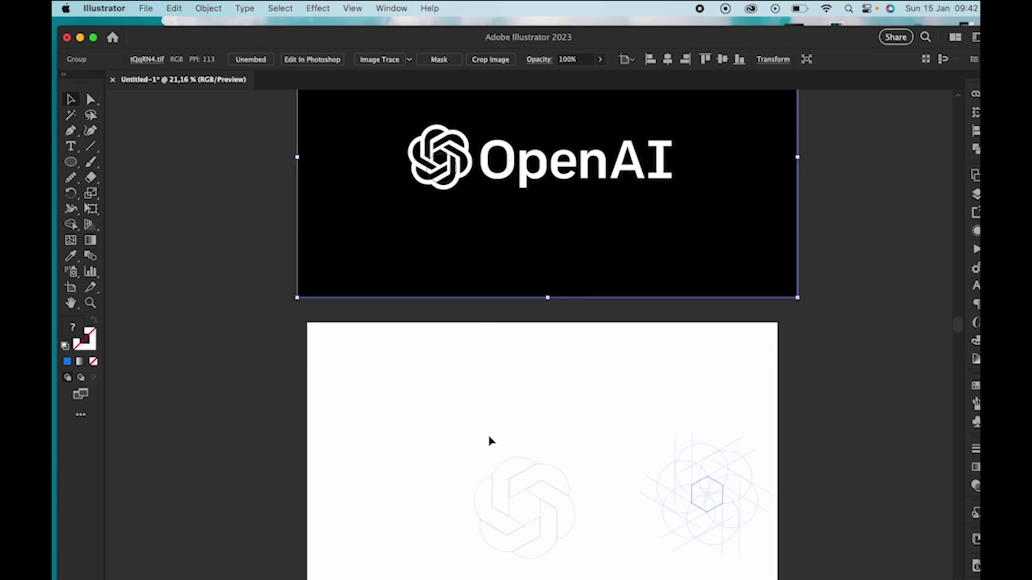
pyautogui.scroll(-3, 489, 440)
pyautogui.scroll(5, 489, 440)
pyautogui.scroll(-2, 488, 441)
pyautogui.moveTo(337, 244); pyautogui.dragTo(499, 452)
pyautogui.hscroll(1, 499, 452)
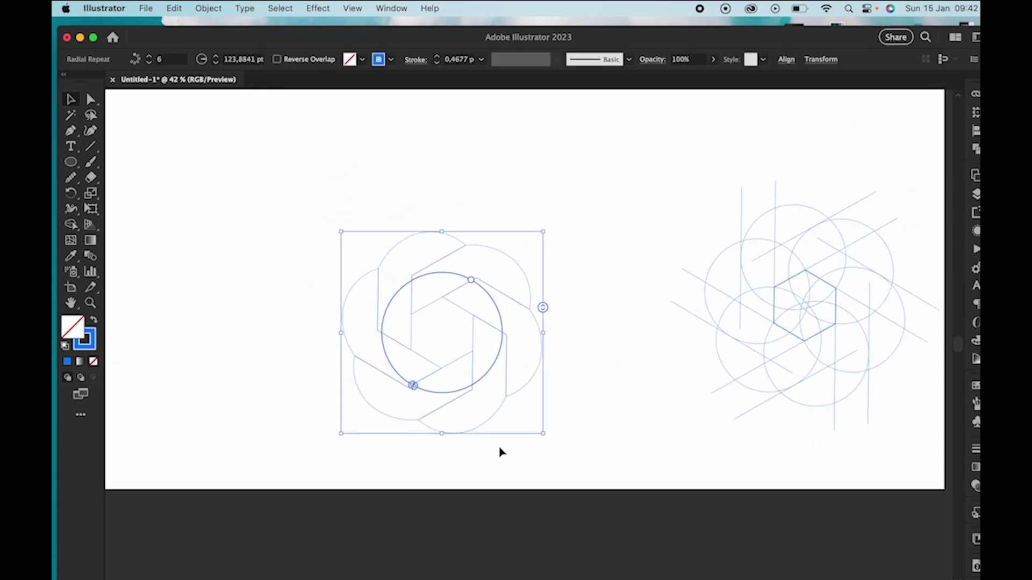
pyautogui.scroll(-2, 462, 382)
pyautogui.hscroll(3, 462, 381)
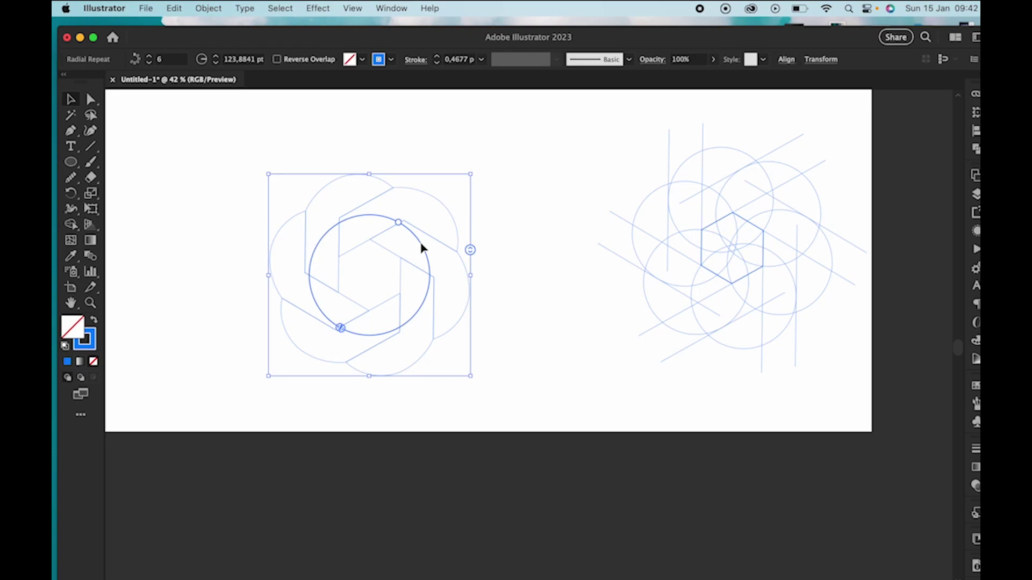
pyautogui.click(290, 154)
pyautogui.moveTo(343, 222); pyautogui.dragTo(723, 457)
pyautogui.scroll(5, 491, 338)
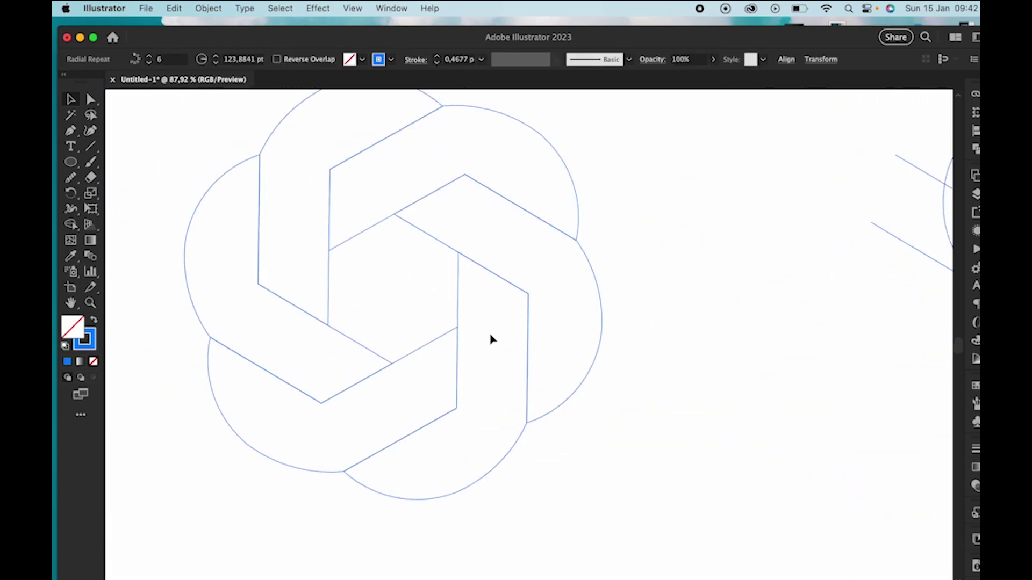
pyautogui.scroll(3, 491, 339)
pyautogui.hscroll(-3, 491, 338)
pyautogui.doubleClick(473, 161)
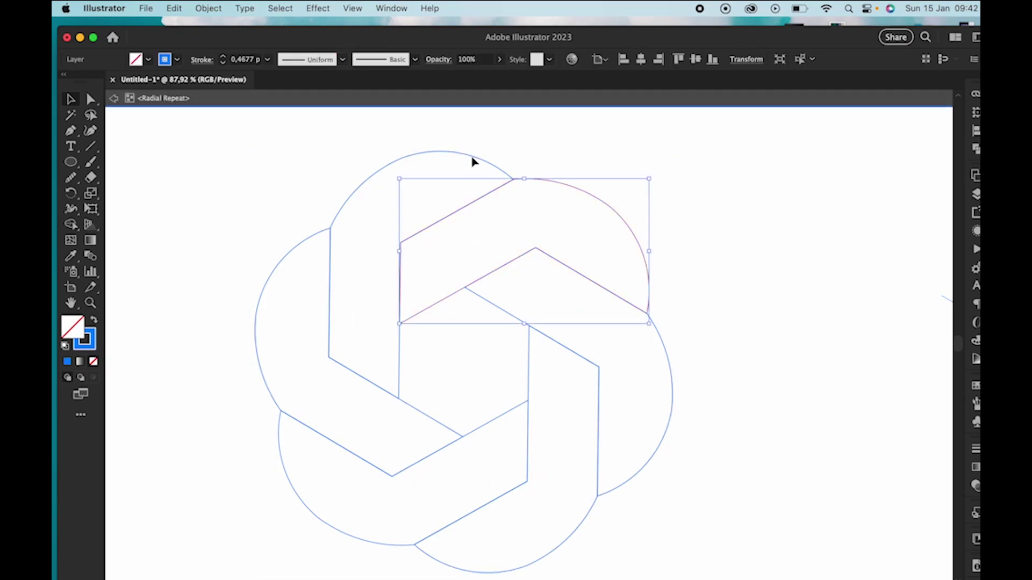
pyautogui.click(470, 160)
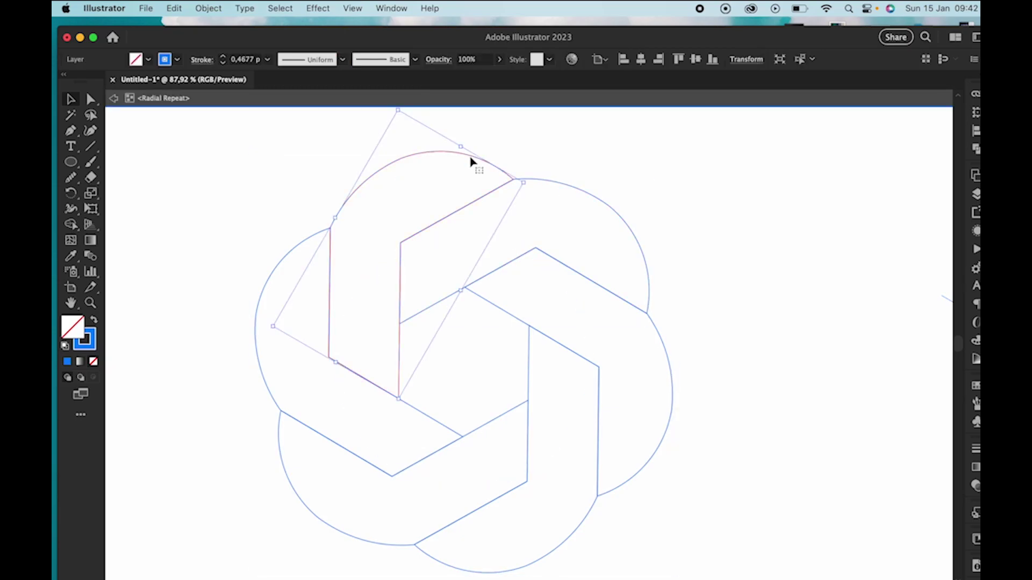
# Step: Set the stroke weight of the repeated bands to 16 pt
pyautogui.click(223, 56)
pyautogui.click(223, 56)
pyautogui.click(222, 55)
pyautogui.click(222, 56)
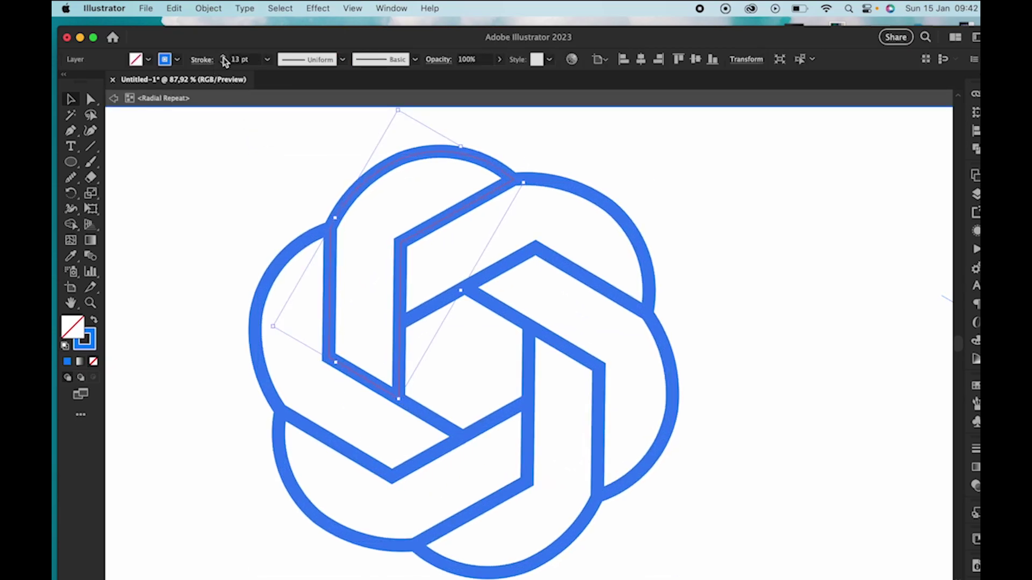
pyautogui.click(222, 56)
pyautogui.click(223, 55)
pyautogui.click(223, 56)
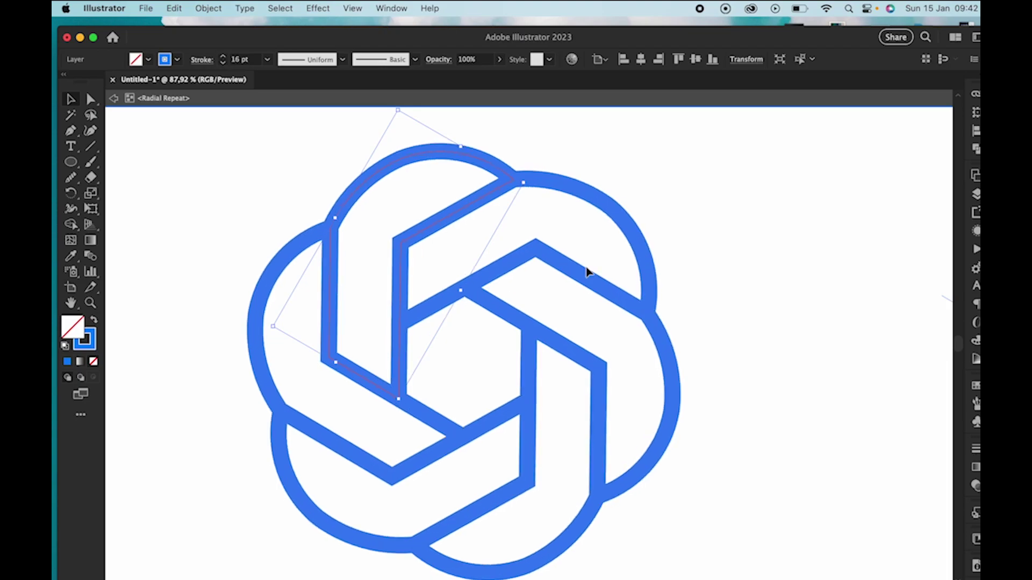
# Step: Simplify the upper-right band's path with Auto-Simplify to reduce its anchor points
pyautogui.press('Escape')
pyautogui.doubleClick(557, 189)
pyautogui.scroll(5, 559, 187)
pyautogui.rightClick(559, 186)
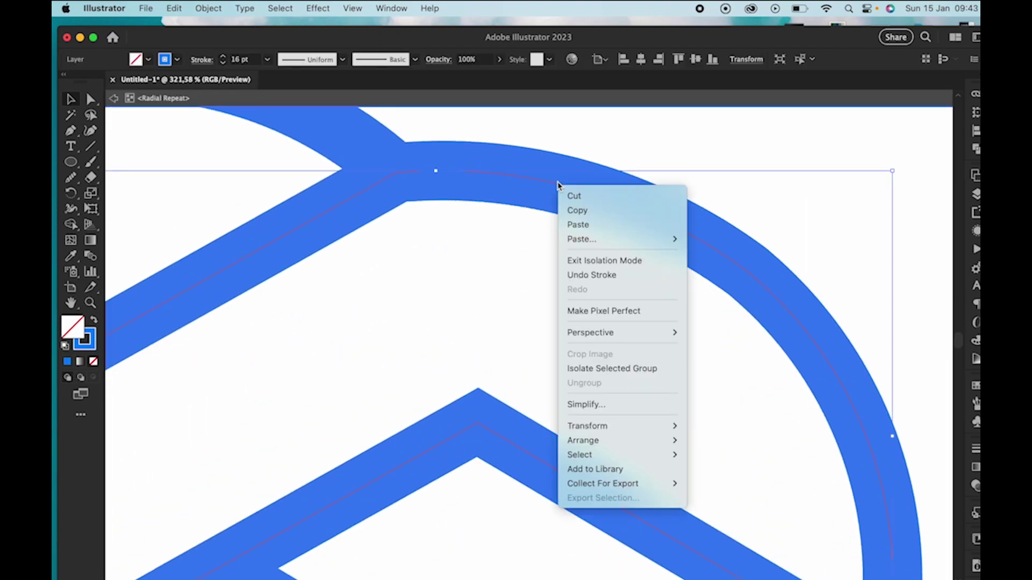
pyautogui.click(598, 404)
pyautogui.scroll(-4, 595, 407)
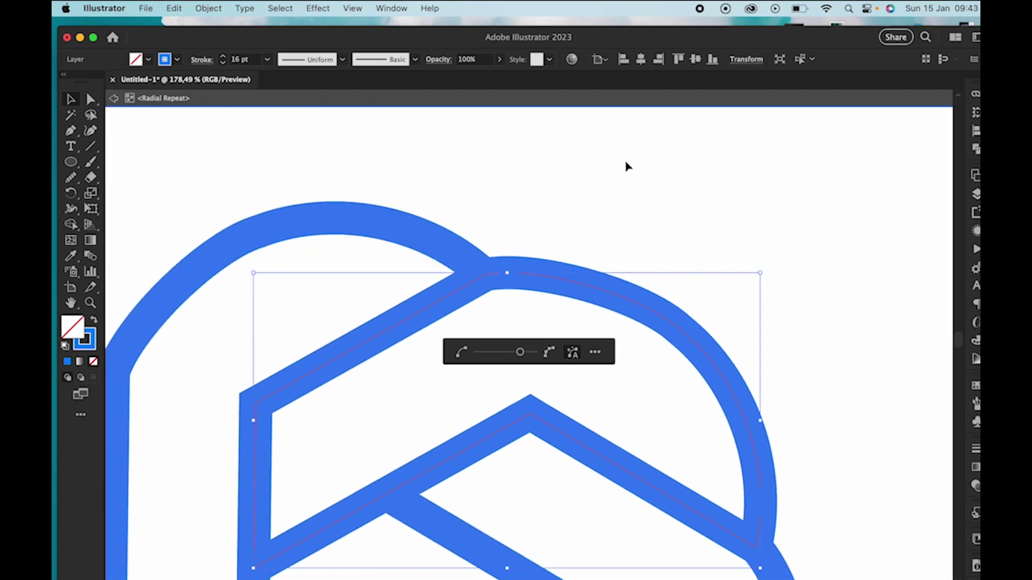
pyautogui.click(595, 357)
pyautogui.click(618, 330)
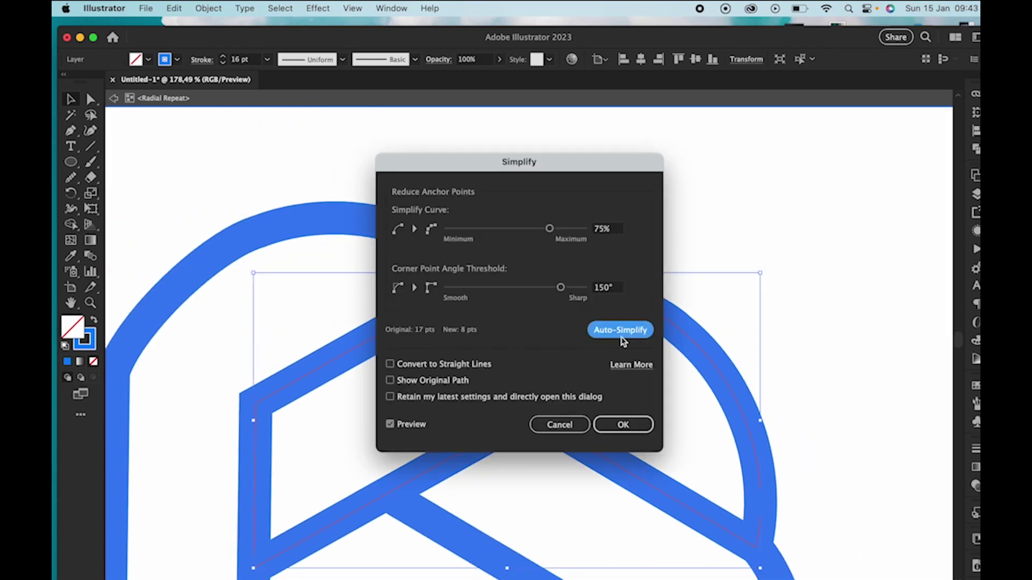
pyautogui.click(621, 429)
# Step: Give the bands' stroke round corner joins and set its weight to 12 pt
pyautogui.click(202, 59)
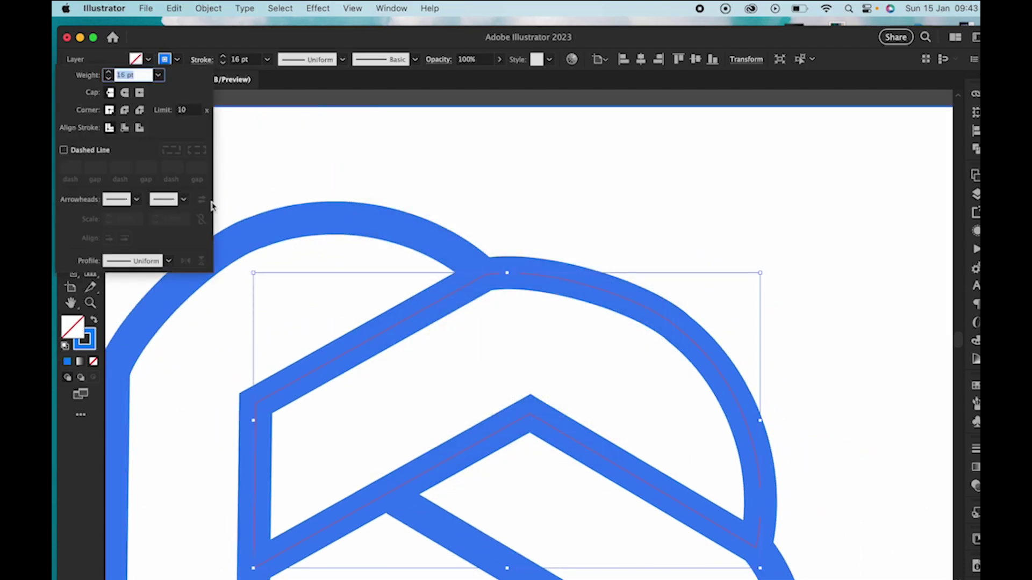
pyautogui.click(125, 110)
pyautogui.click(255, 403)
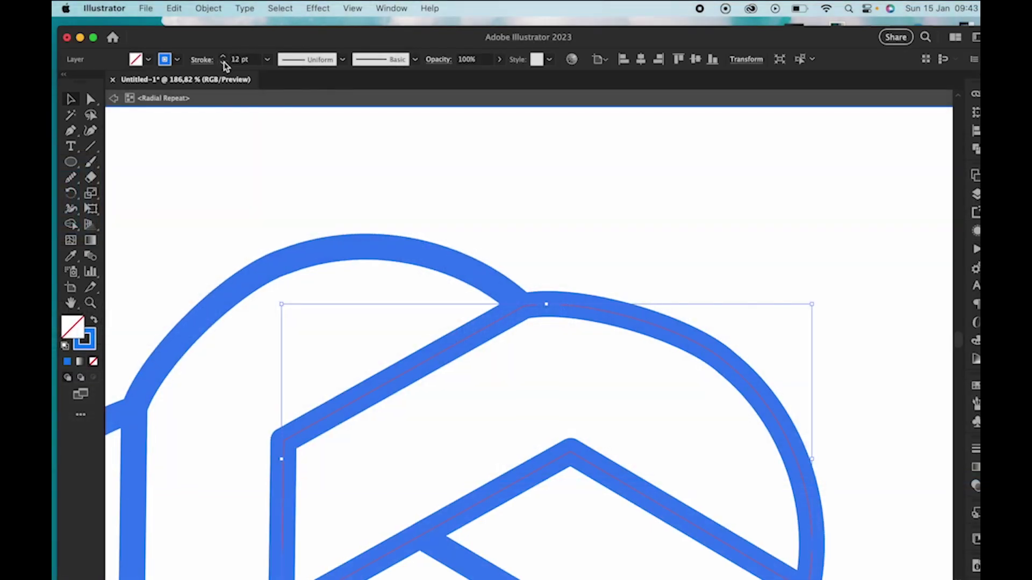
pyautogui.scroll(-5, 495, 356)
pyautogui.click(534, 347)
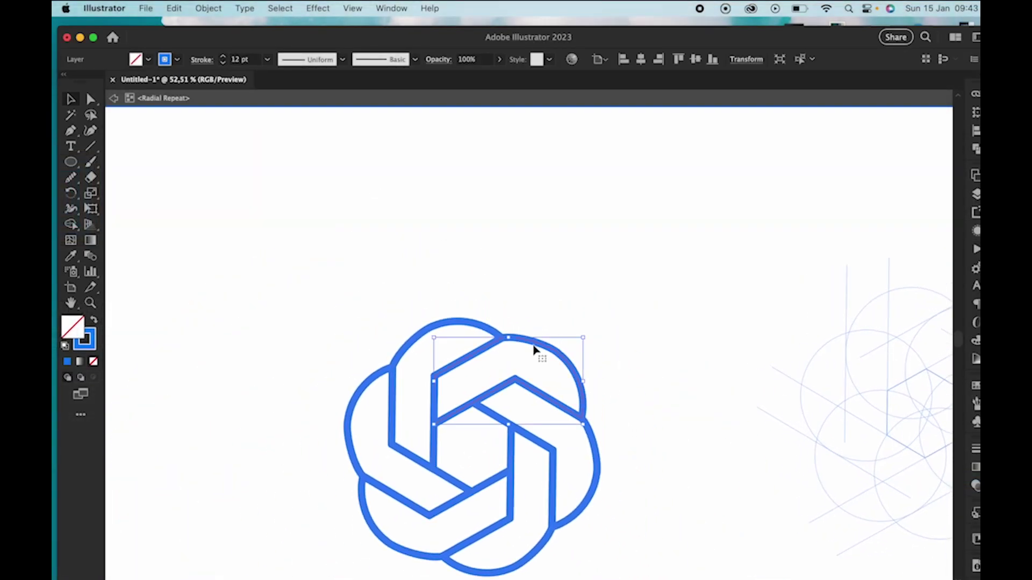
# Step: Smooth the upper-right band's outer arc into an even curve with the Curvature tool
pyautogui.scroll(5, 540, 352)
pyautogui.click(89, 100)
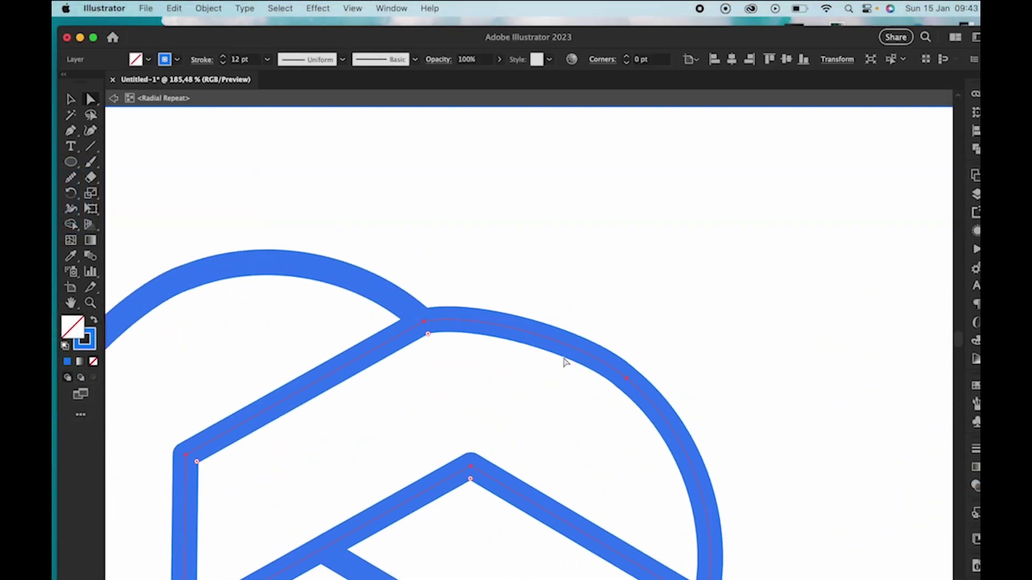
pyautogui.click(91, 130)
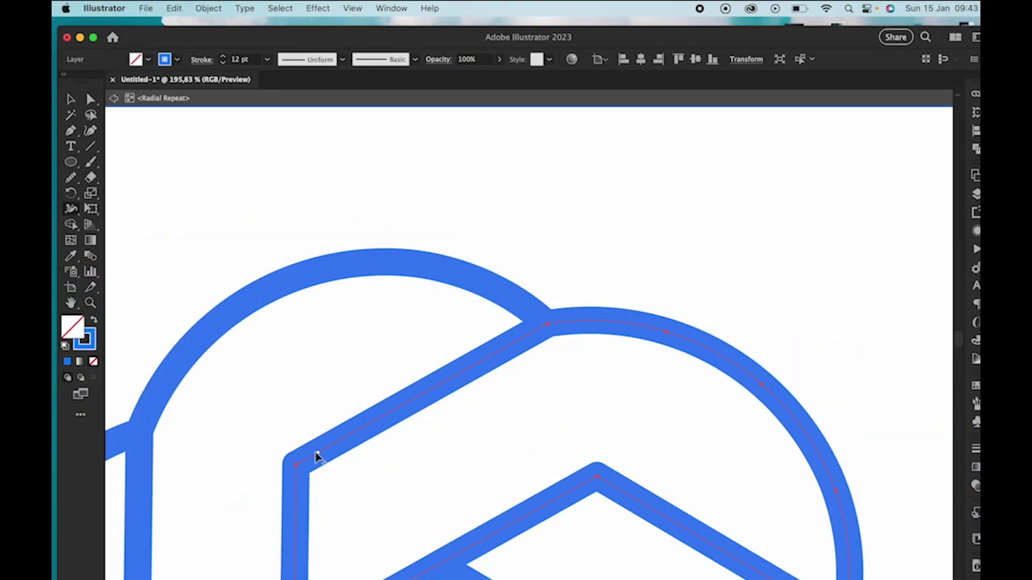
# Step: Thicken the stroke at the upper-right band's outer left corner with the Width tool
pyautogui.click(296, 465)
pyautogui.moveTo(308, 469); pyautogui.dragTo(315, 477)
pyautogui.scroll(-3, 316, 478)
pyautogui.scroll(-3, 316, 477)
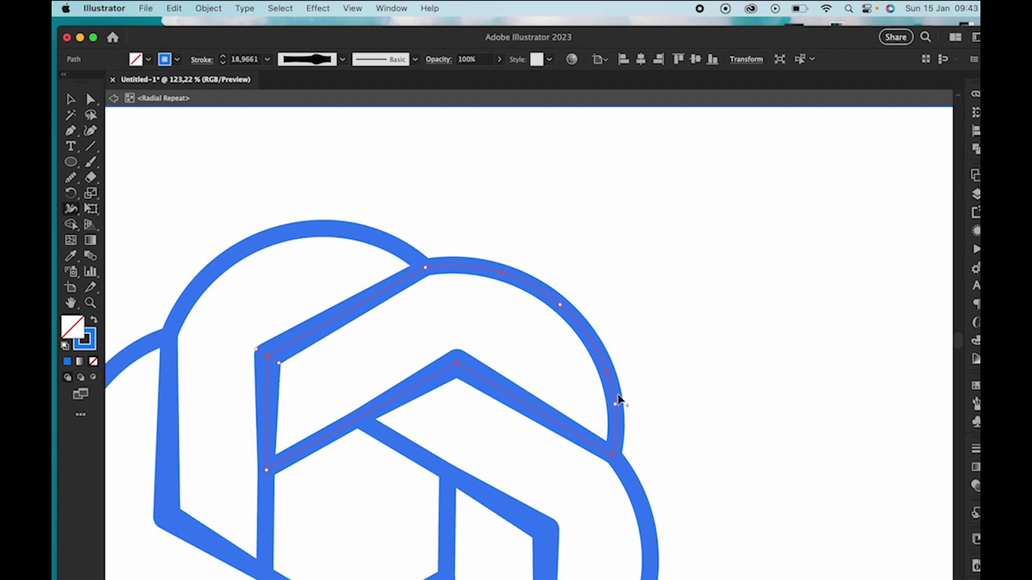
# Step: Widen the stroke along the upper-right band's outer arc and at the arc's upper-left start with the Width tool
pyautogui.moveTo(607, 373); pyautogui.dragTo(599, 386)
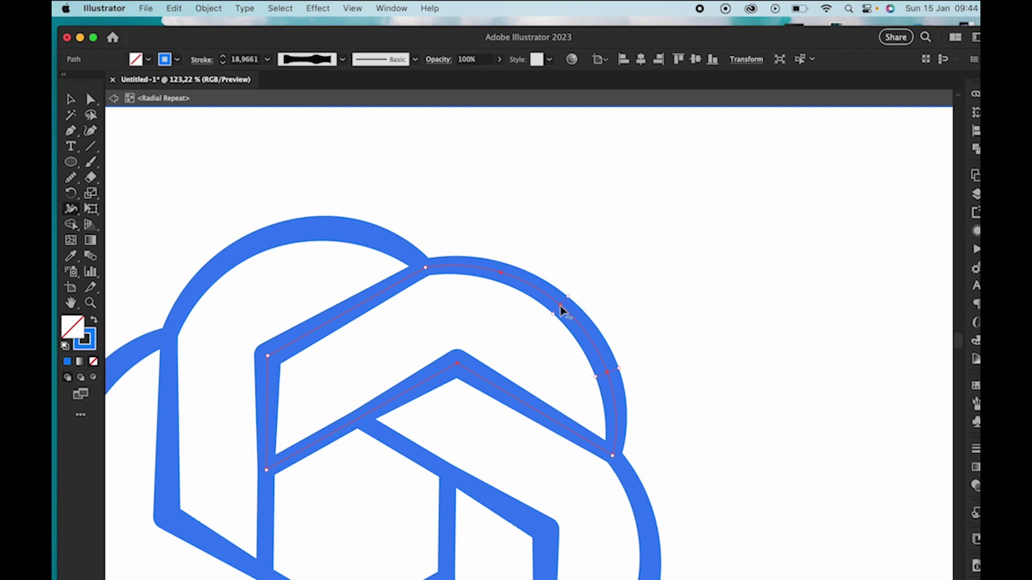
pyautogui.moveTo(554, 315); pyautogui.dragTo(552, 318)
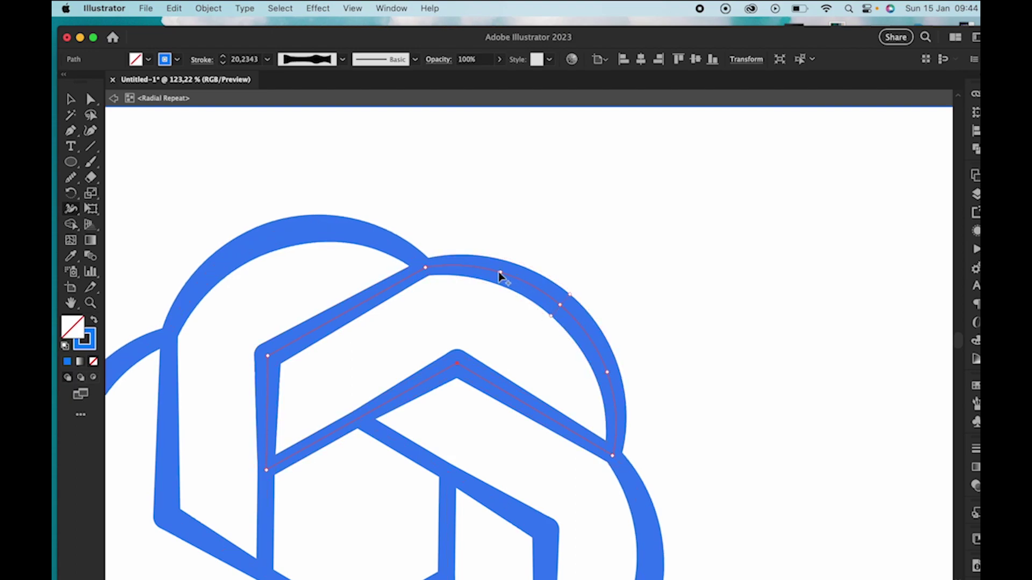
pyautogui.moveTo(500, 273); pyautogui.dragTo(495, 290)
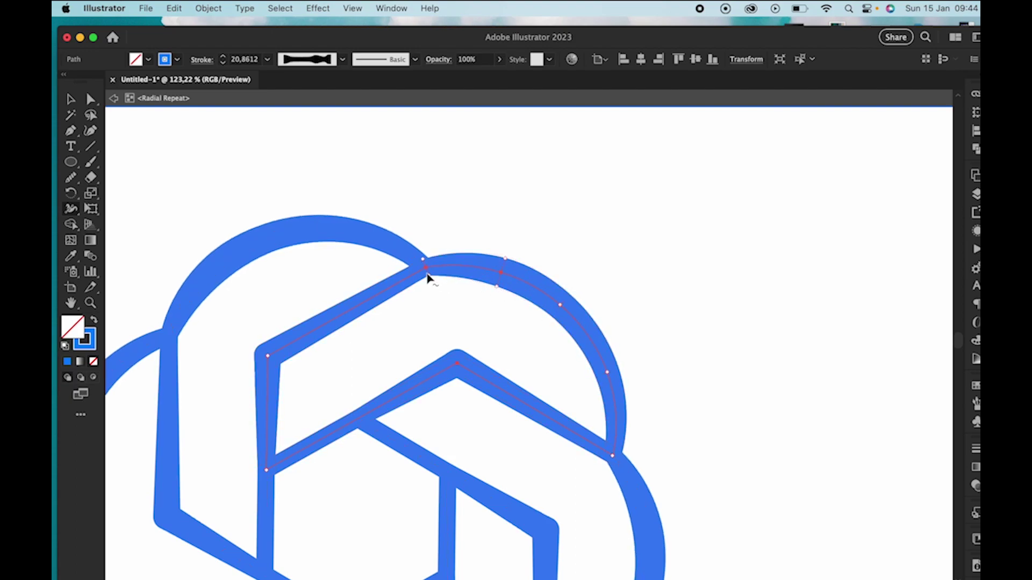
pyautogui.moveTo(428, 278); pyautogui.dragTo(428, 286)
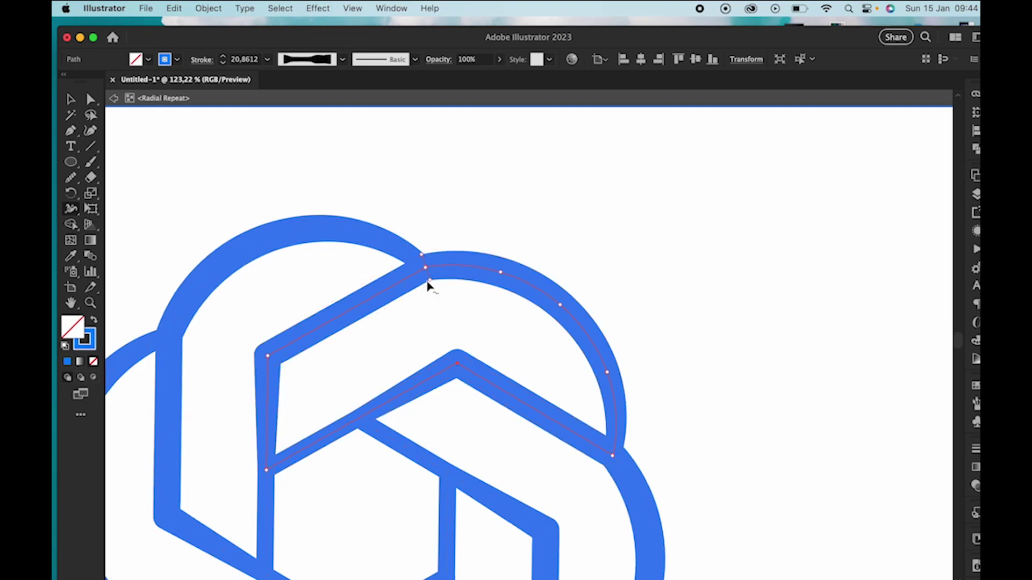
# Step: Thicken the stroke at the peak of the upper-right band's inner chevron with the Width tool
pyautogui.click(457, 363)
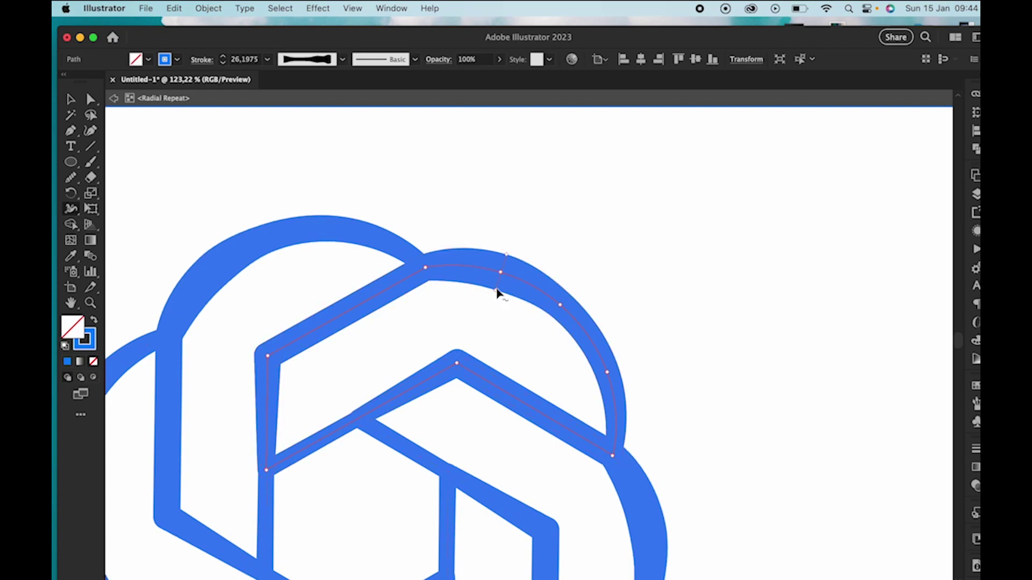
pyautogui.scroll(-5, 496, 292)
pyautogui.scroll(5, 486, 290)
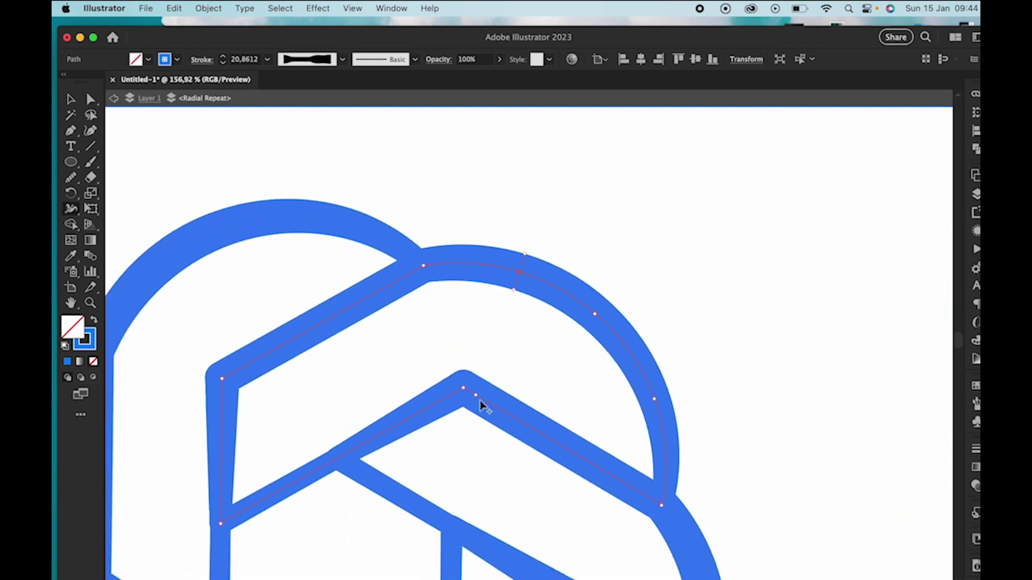
pyautogui.moveTo(464, 398); pyautogui.dragTo(463, 407)
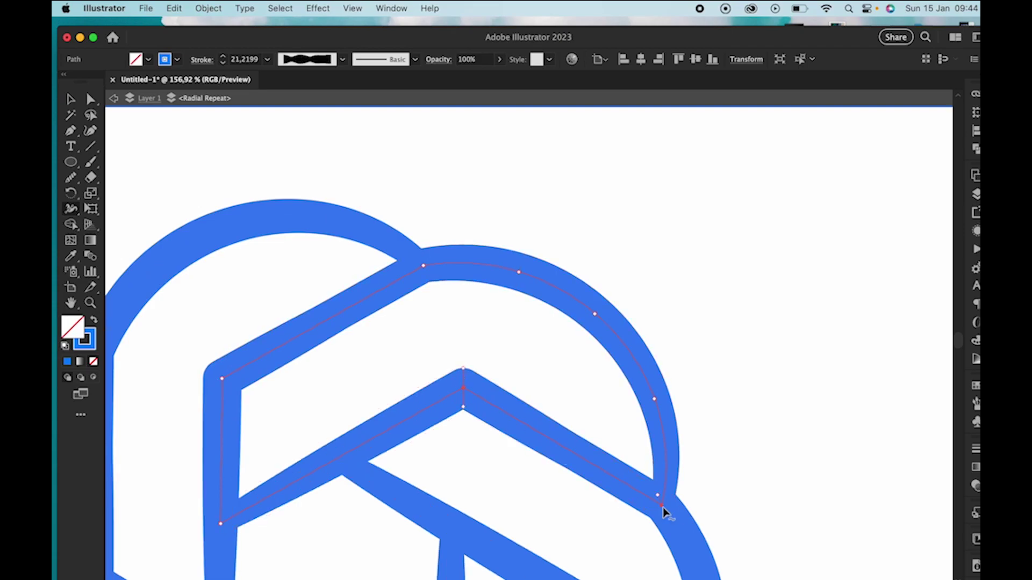
# Step: Widen the stroke along the middle and lower right of the upper-right band's outer arc
pyautogui.scroll(-4, 666, 513)
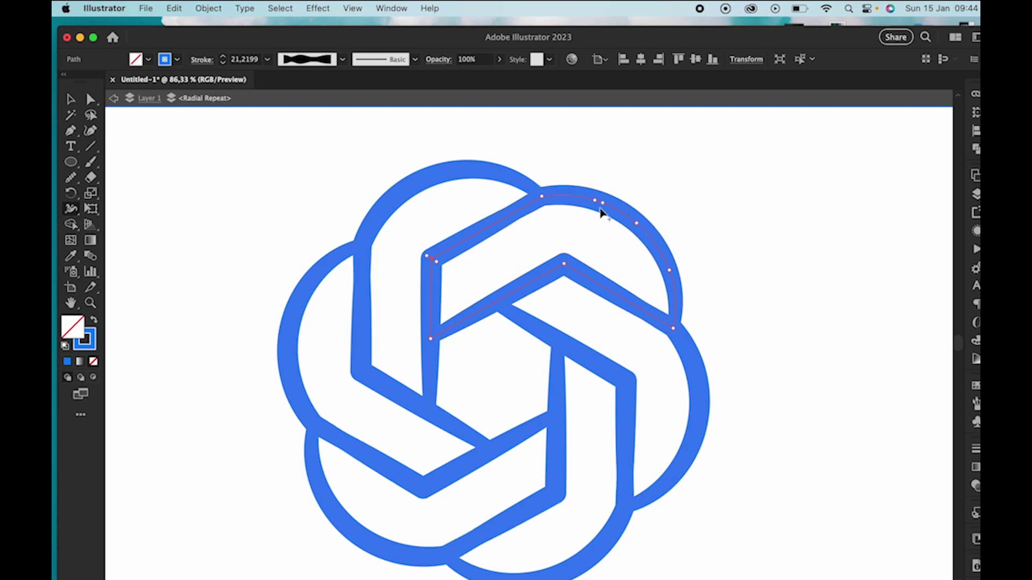
pyautogui.moveTo(595, 214); pyautogui.dragTo(628, 235)
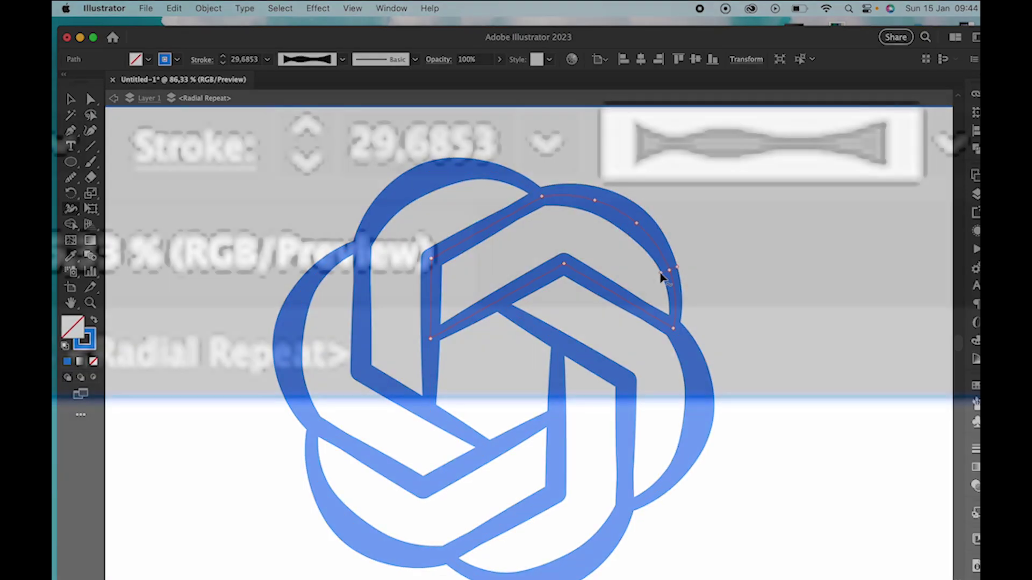
pyautogui.moveTo(660, 273); pyautogui.dragTo(657, 275)
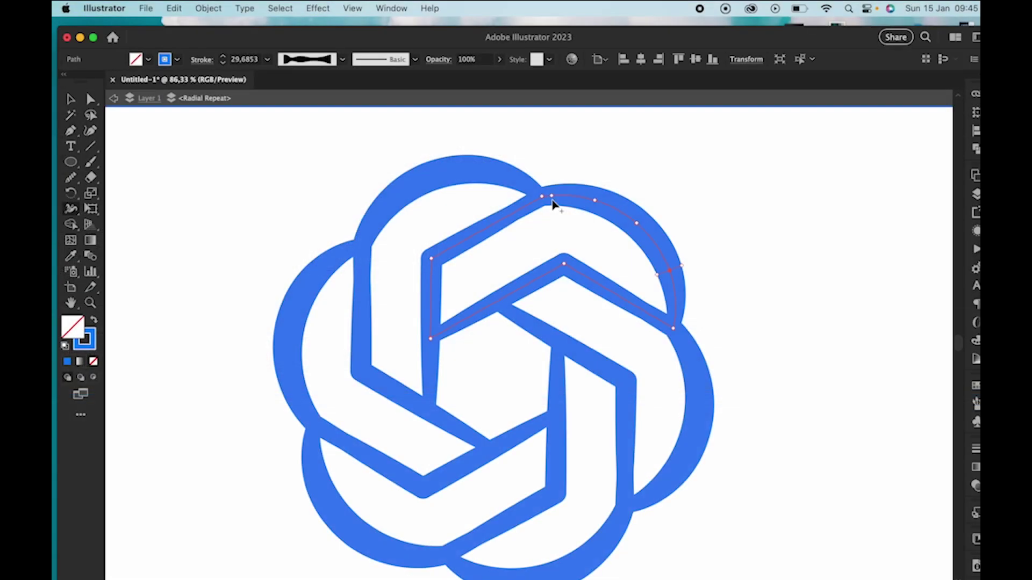
pyautogui.click(112, 98)
pyautogui.scroll(-4, 363, 341)
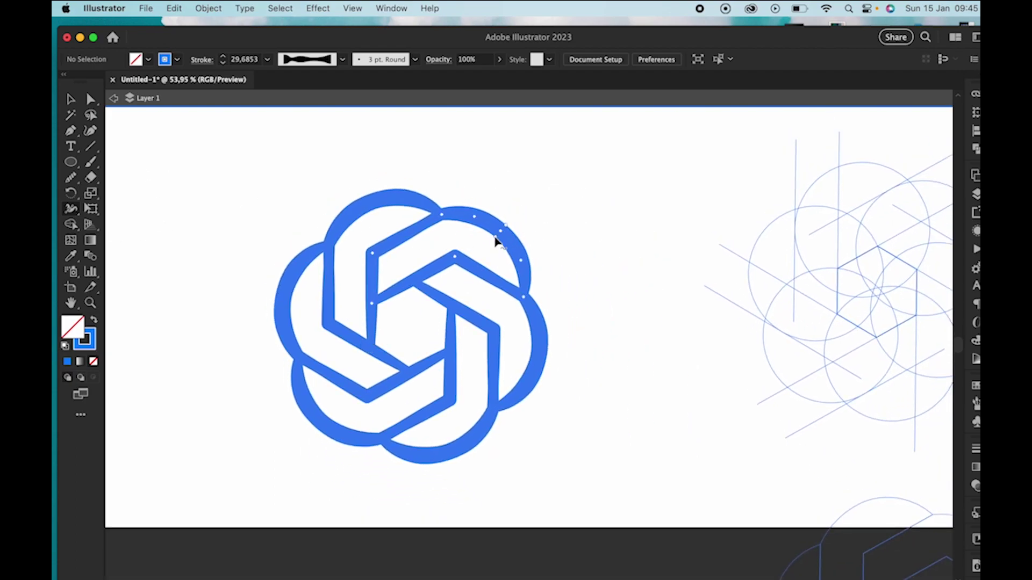
# Step: Thicken the stroke where the upper-right band's straight edge meets its outer arc, and leave isolation mode
pyautogui.rightClick(445, 225)
pyautogui.click(445, 222)
pyautogui.moveTo(445, 225); pyautogui.dragTo(445, 223)
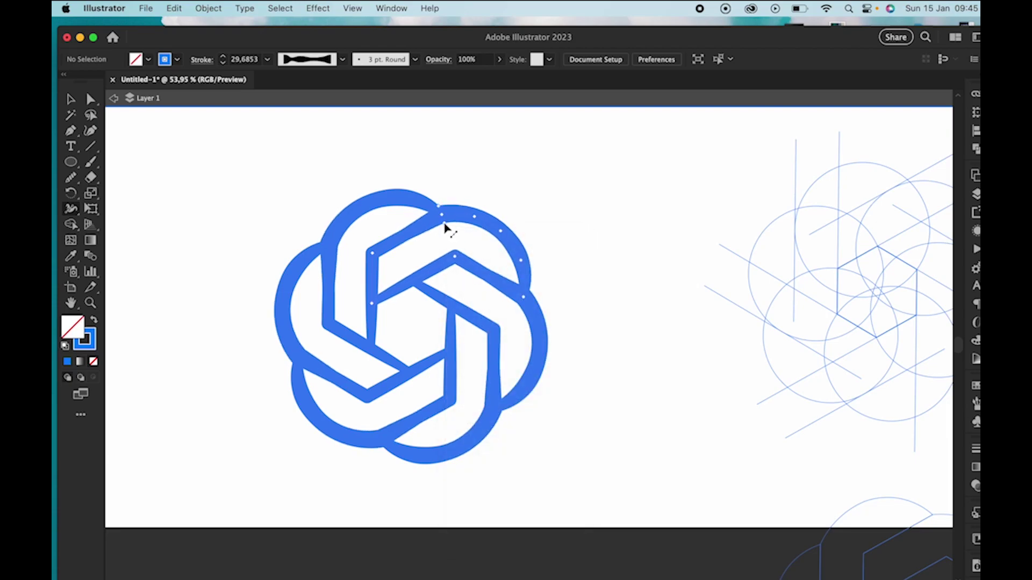
pyautogui.doubleClick(268, 208)
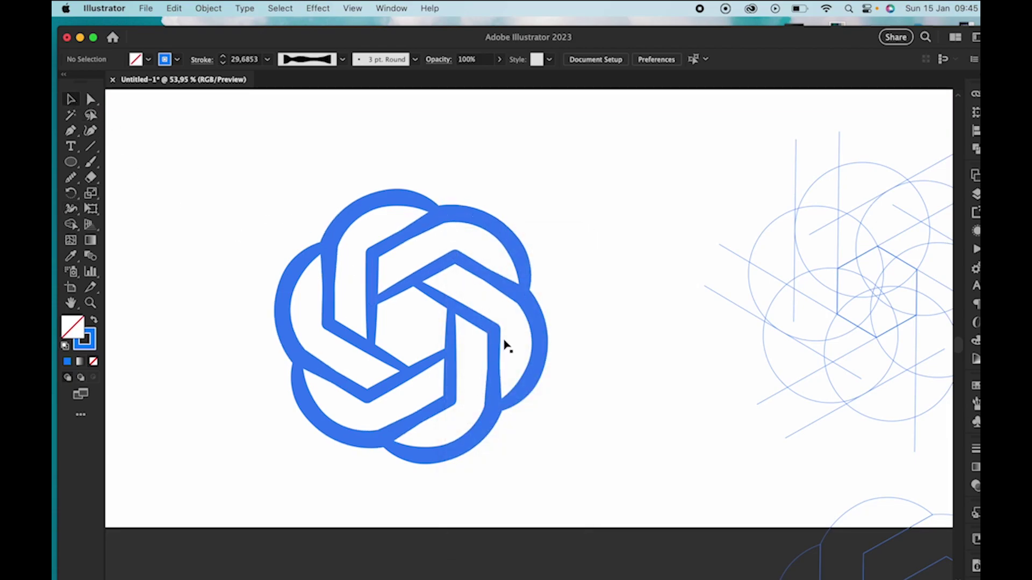
# Step: Examine the overall symbol and the source band's anchor points for uneven stroke thickness
pyautogui.scroll(5, 499, 297)
pyautogui.scroll(-5, 497, 305)
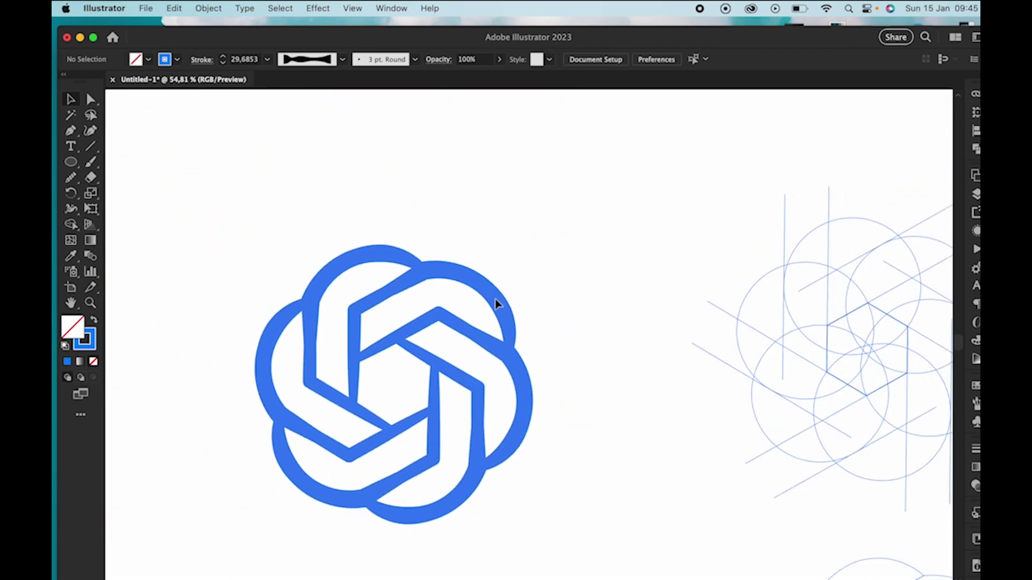
pyautogui.scroll(-2, 497, 305)
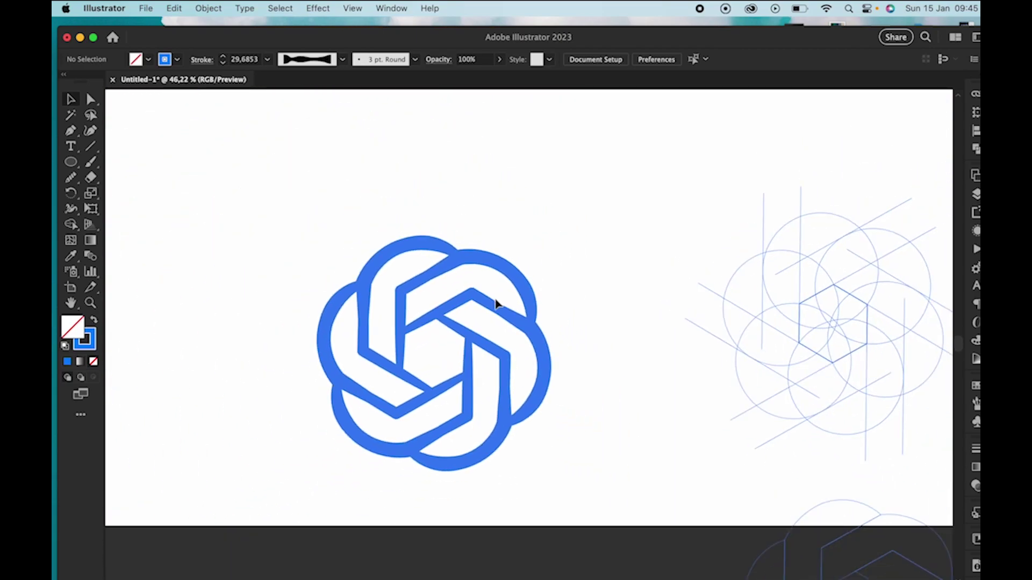
pyautogui.click(403, 308)
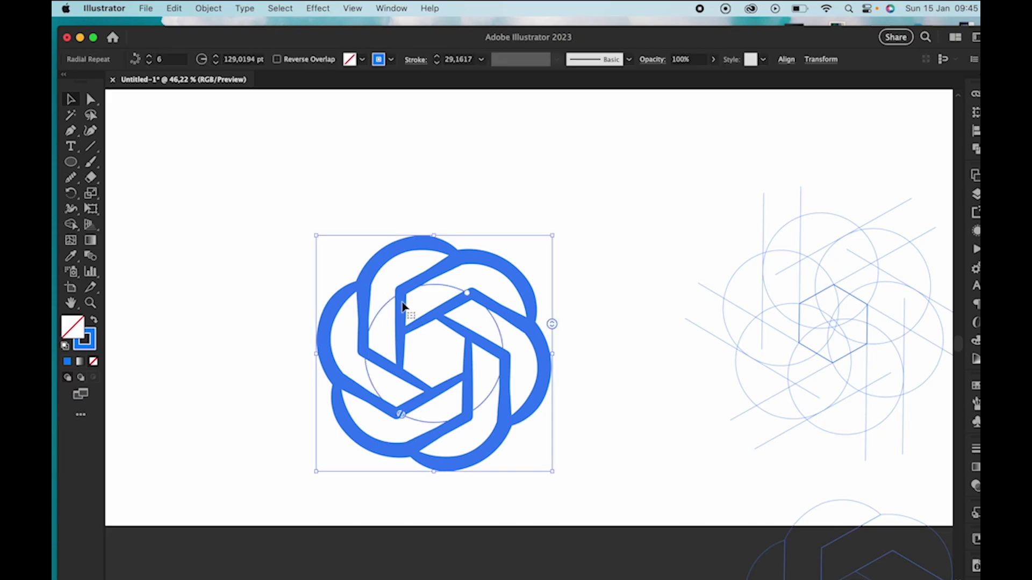
pyautogui.scroll(10, 403, 299)
pyautogui.doubleClick(467, 237)
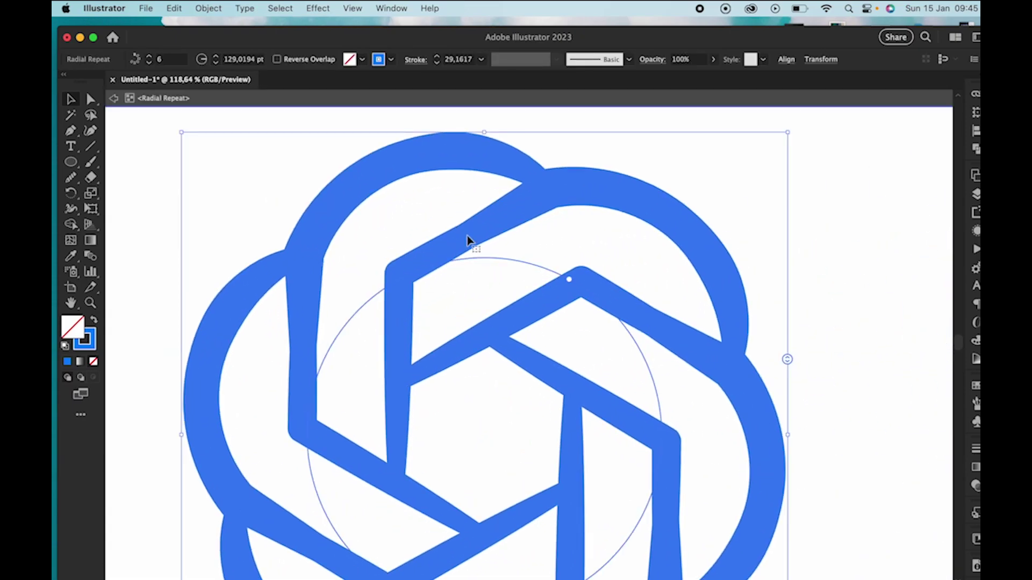
pyautogui.press('a')
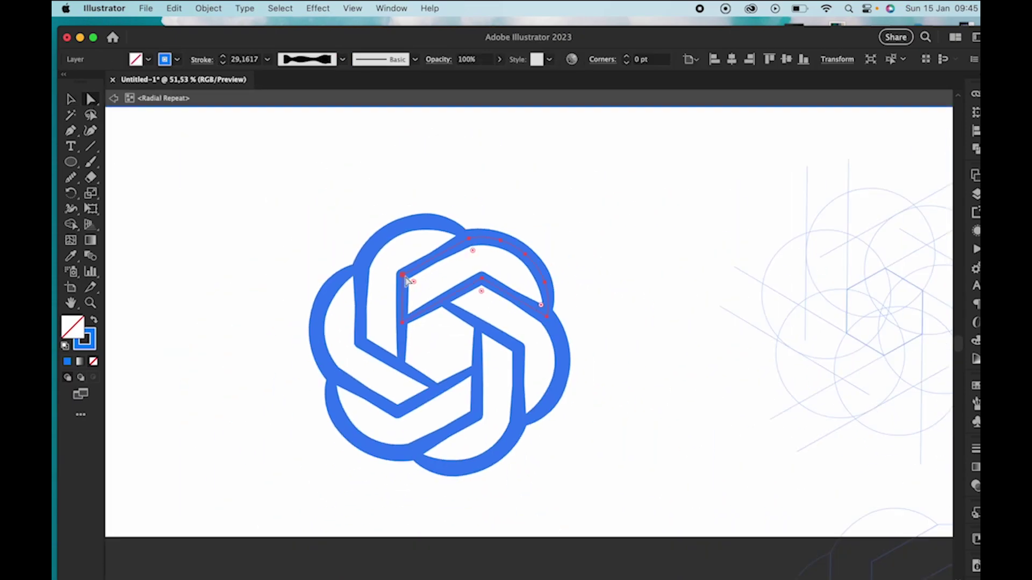
pyautogui.press('Return')
pyautogui.click(537, 417)
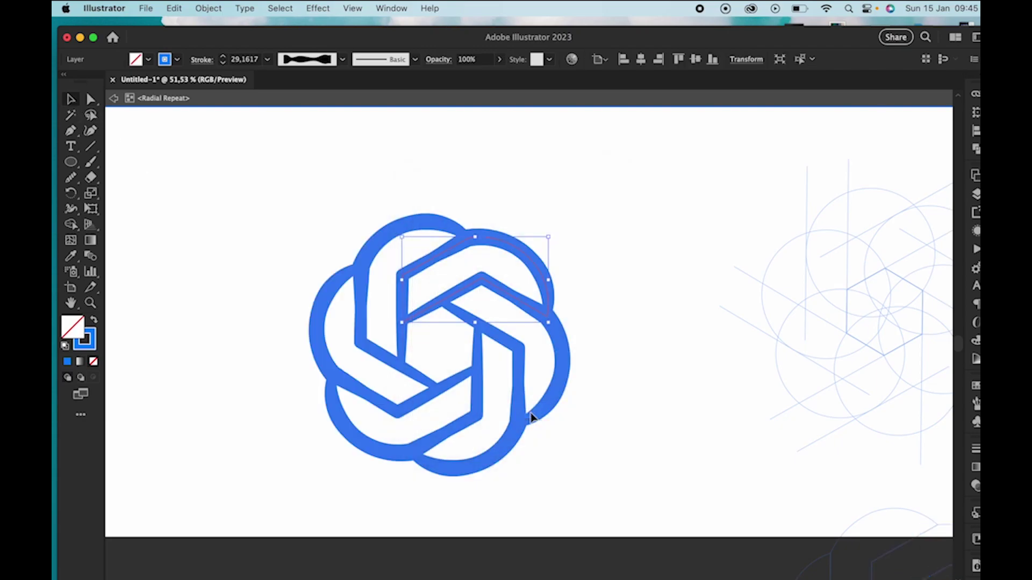
pyautogui.click(570, 216)
pyautogui.click(434, 254)
pyautogui.doubleClick(299, 170)
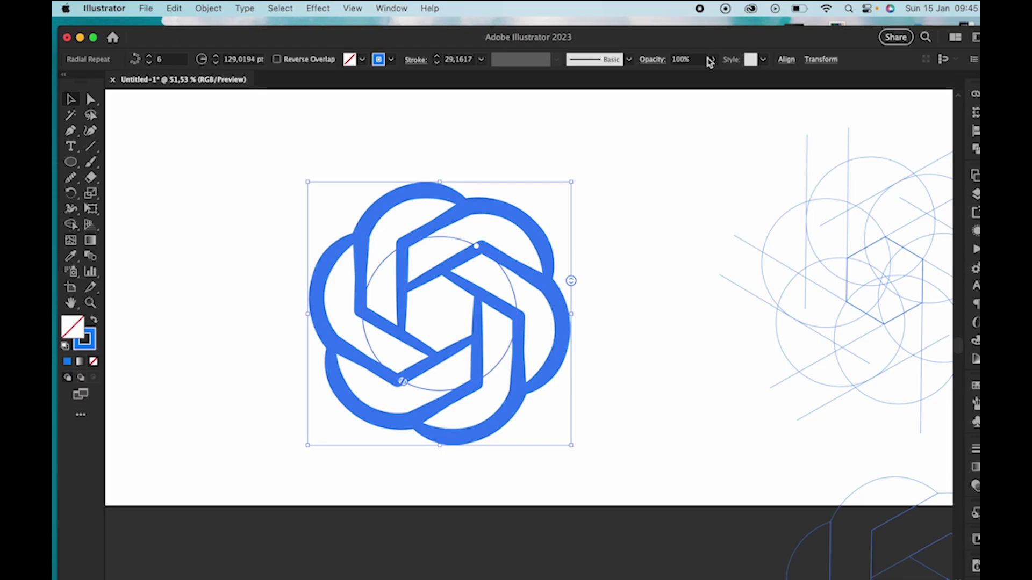
# Step: Expand the radial repeat and lower the symbol's opacity to a faint tint as a tracing template
pyautogui.click(713, 59)
pyautogui.moveTo(714, 78); pyautogui.dragTo(666, 79)
pyautogui.click(605, 207)
# Step: Set the stroke colour to crimson for tracing over the faint symbol
pyautogui.scroll(5, 604, 208)
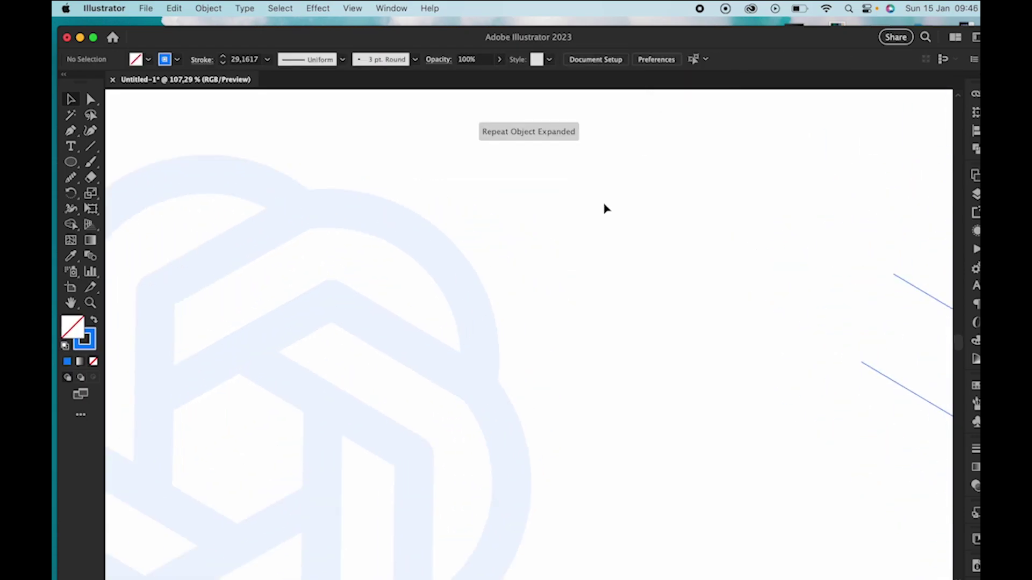
pyautogui.hscroll(-3, 604, 208)
pyautogui.scroll(3, 603, 207)
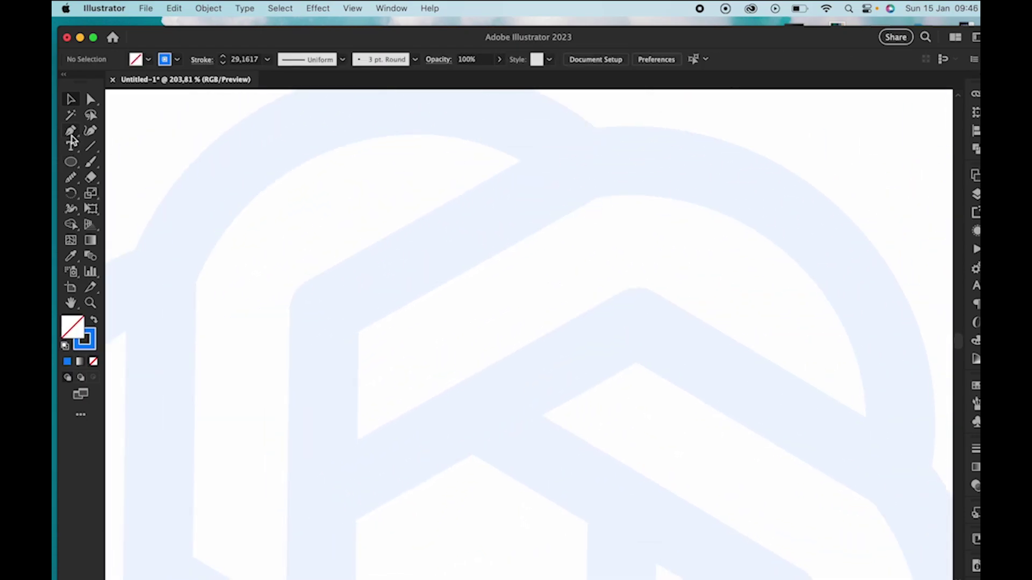
pyautogui.click(92, 337)
pyautogui.doubleClick(83, 333)
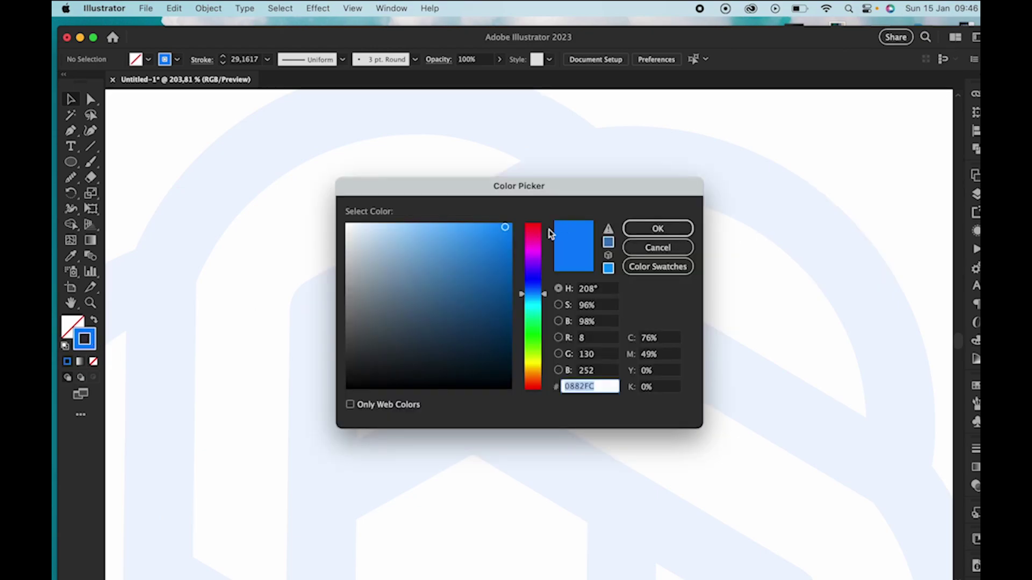
pyautogui.click(533, 234)
pyautogui.click(653, 228)
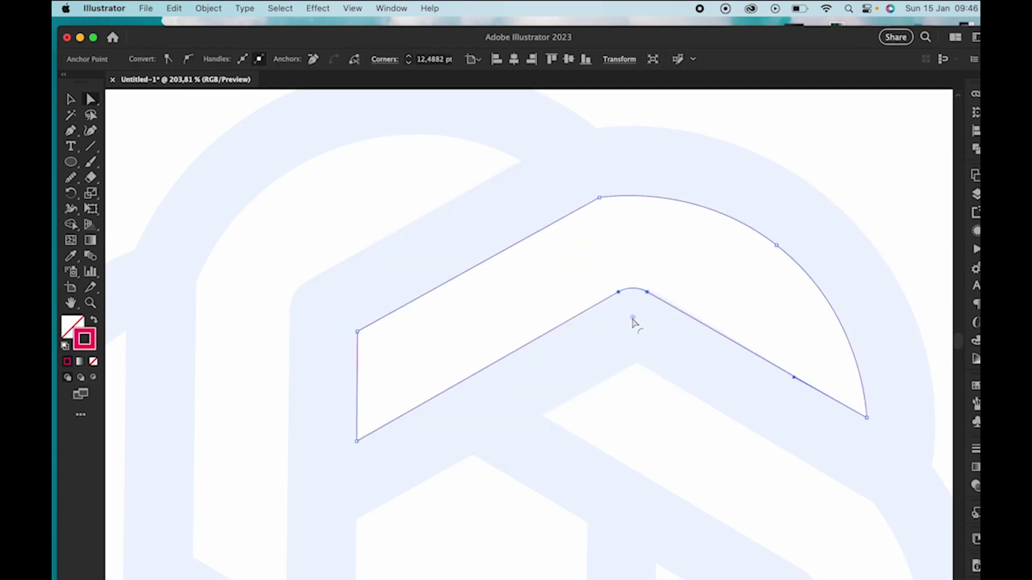
# Step: Adjust the rounding of the chevron peak on the traced inner outline to about 12 pt
pyautogui.moveTo(633, 317); pyautogui.dragTo(634, 321)
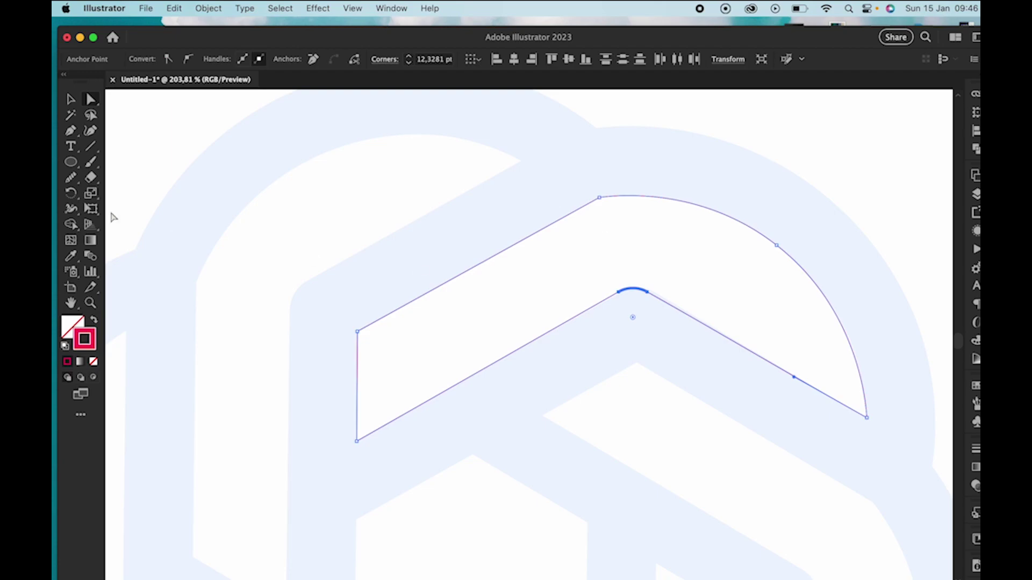
# Step: Trace the band's lower edge with the Pen tool from the central hexagon's upper-left corner over the chevron peak to the arc's lower end
pyautogui.click(70, 130)
pyautogui.scroll(-2, 355, 468)
pyautogui.click(352, 463)
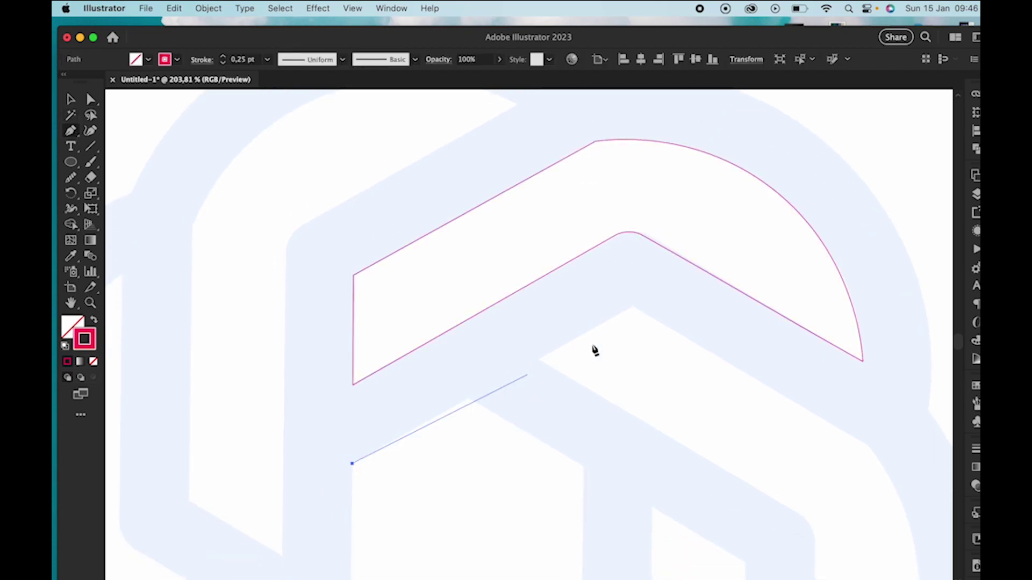
pyautogui.click(632, 307)
pyautogui.hscroll(5, 632, 306)
pyautogui.scroll(-1, 631, 307)
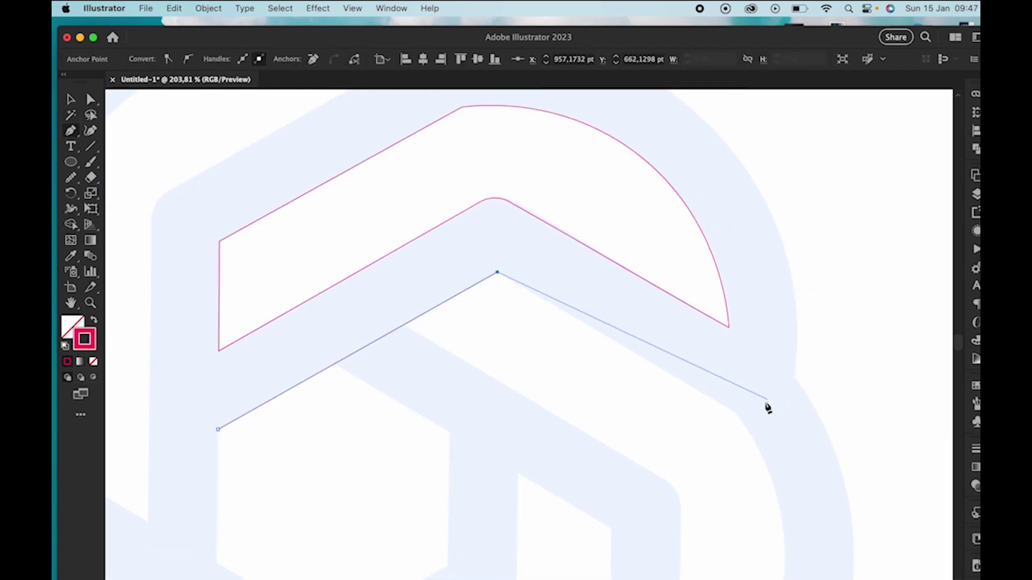
pyautogui.click(781, 441)
pyautogui.scroll(1, 710, 152)
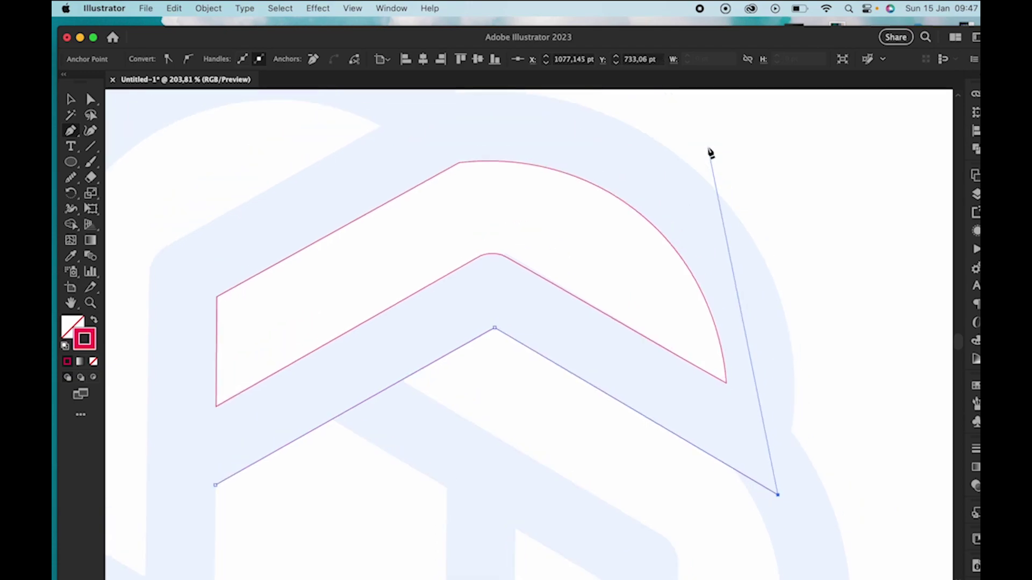
# Step: Continue the outline with straight segments across the outer arc to its upper-left start and on to the band's outer left corner
pyautogui.click(733, 212)
pyautogui.scroll(1, 735, 216)
pyautogui.hscroll(-3, 734, 215)
pyautogui.scroll(-1, 495, 162)
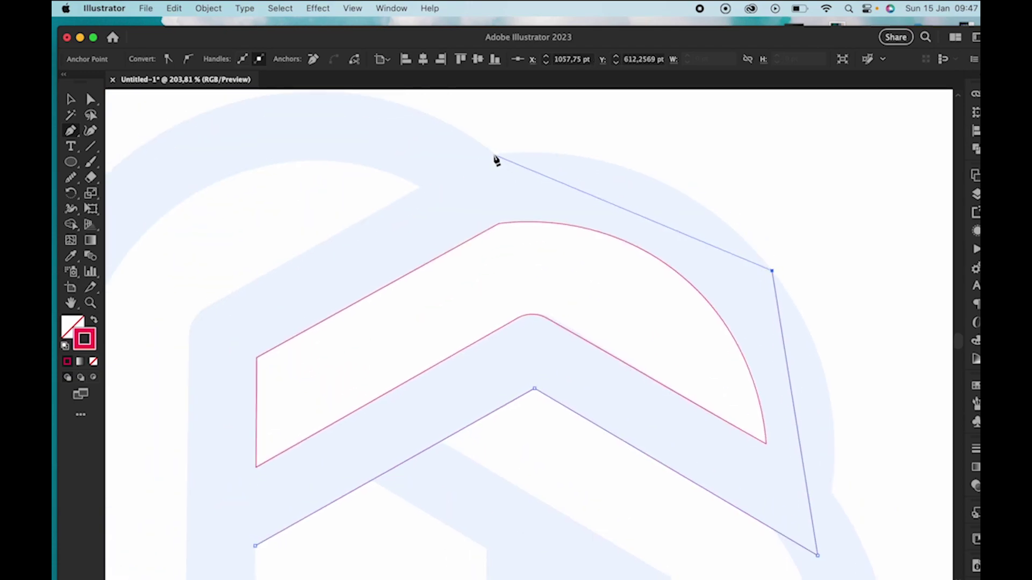
pyautogui.click(494, 155)
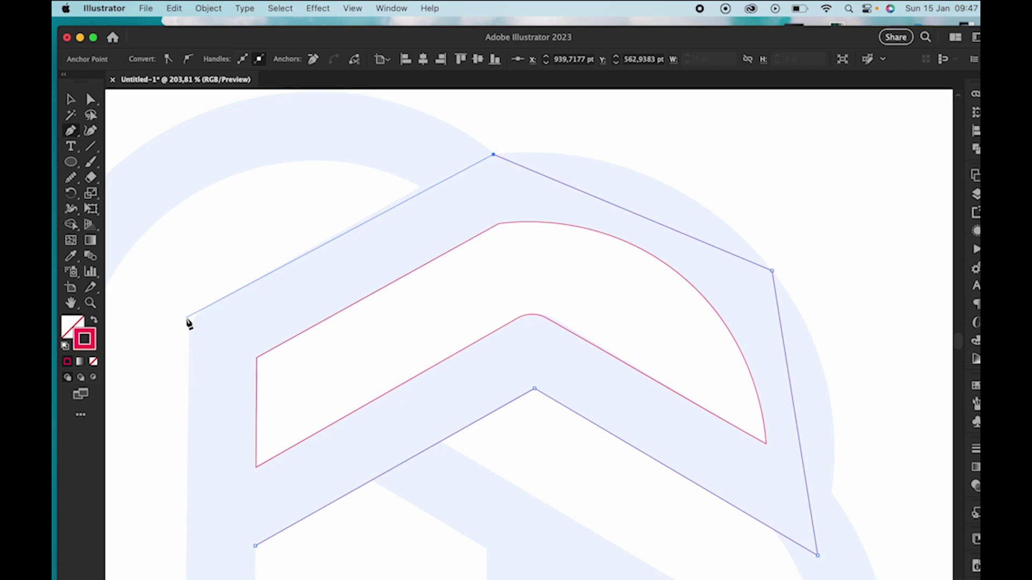
pyautogui.scroll(-2, 189, 324)
pyautogui.hscroll(-1, 189, 325)
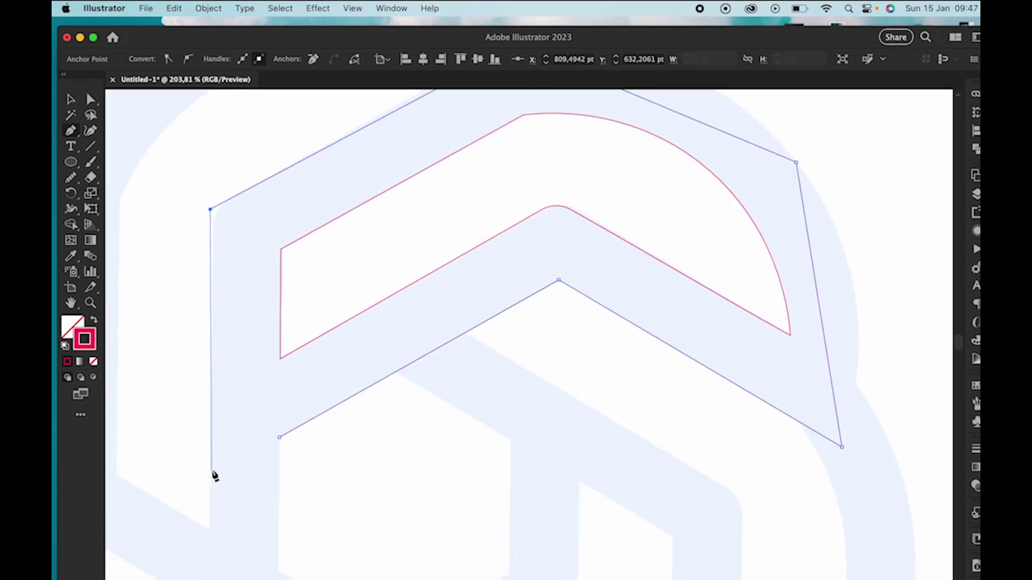
# Step: Trace the band's vertical left arm and close the outline at the central hexagon's upper-left corner
pyautogui.click(209, 530)
pyautogui.scroll(-2, 209, 534)
pyautogui.hscroll(1, 210, 534)
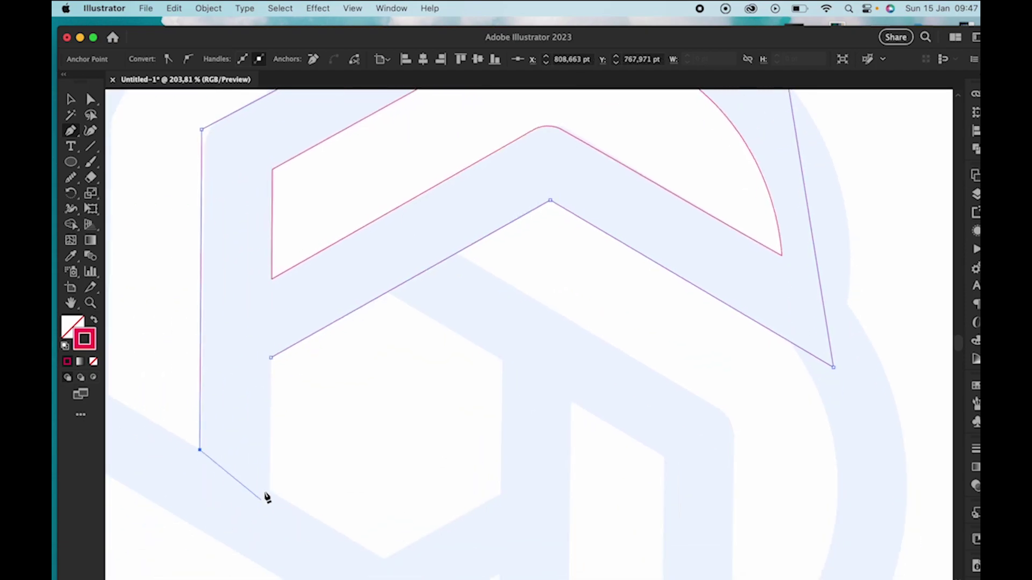
pyautogui.click(271, 358)
pyautogui.scroll(-3, 272, 361)
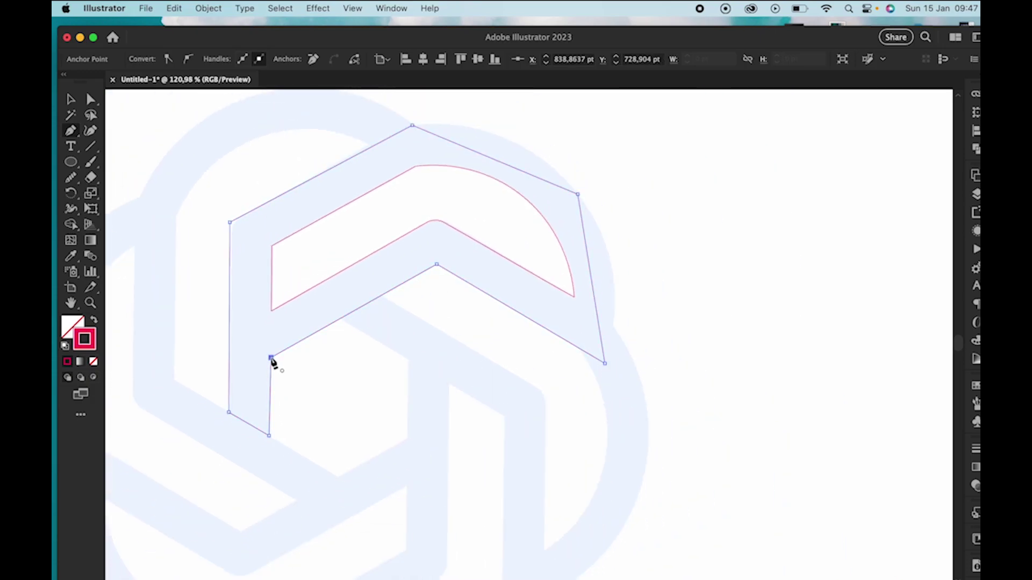
pyautogui.scroll(2, 273, 363)
pyautogui.scroll(5, 272, 360)
pyautogui.scroll(-3, 272, 360)
# Step: Round the inner outline's upper corner, where the straight edge meets the arc, to about 64 pt
pyautogui.press('a')
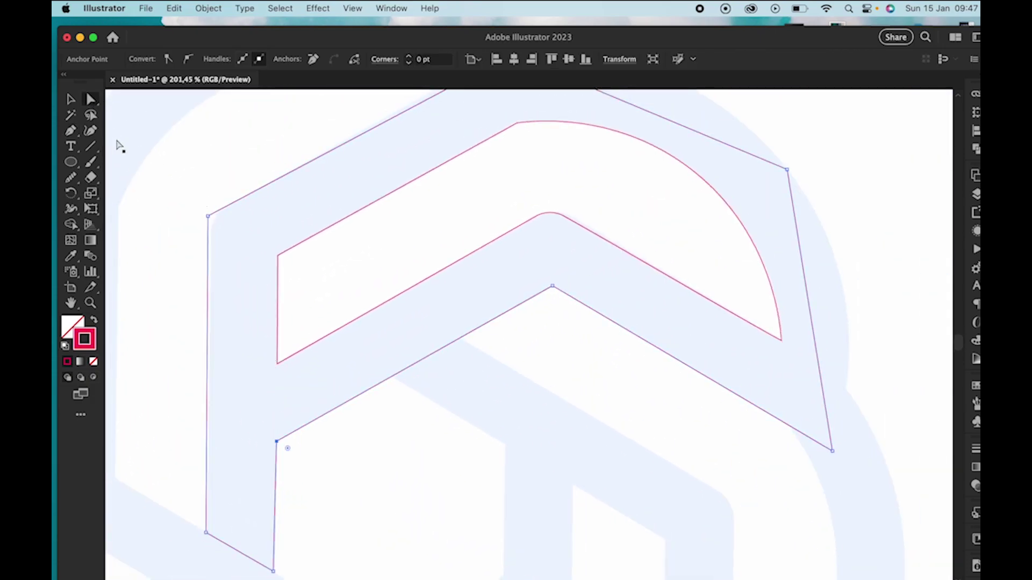
pyautogui.scroll(2, 119, 142)
pyautogui.moveTo(258, 260); pyautogui.dragTo(265, 256)
pyautogui.hscroll(4, 413, 353)
pyautogui.scroll(1, 413, 353)
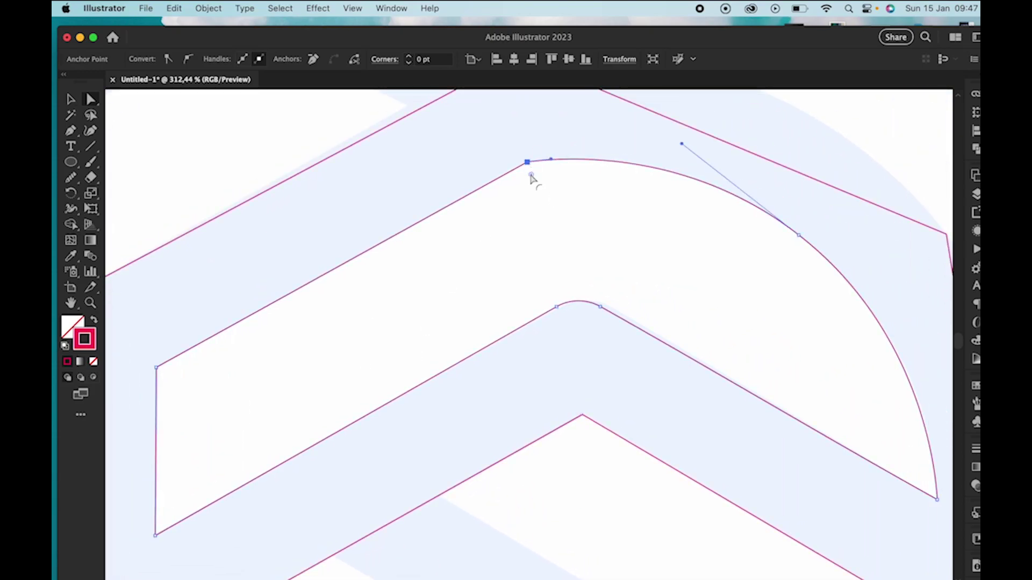
pyautogui.moveTo(531, 175); pyautogui.dragTo(601, 493)
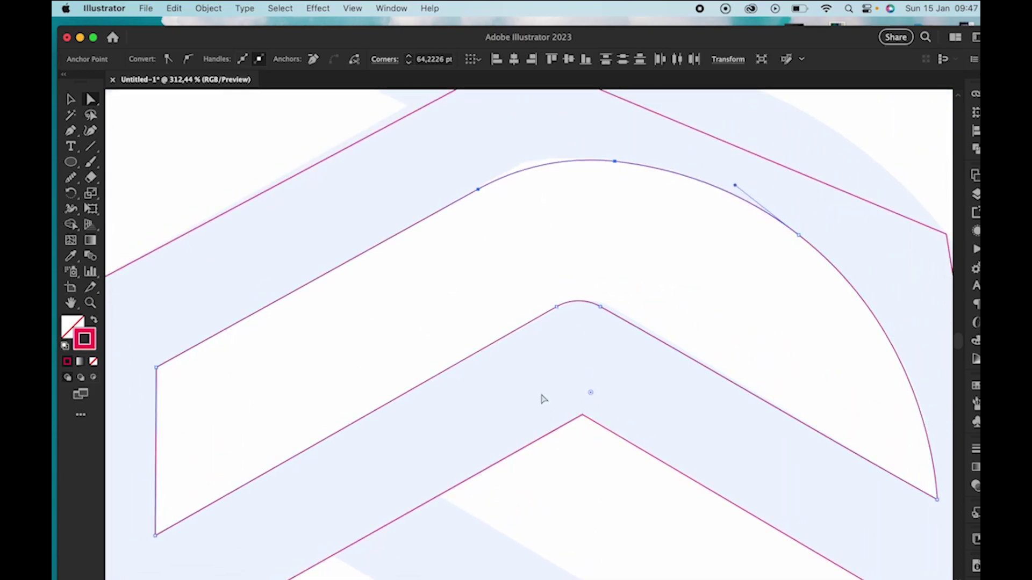
# Step: Bend the upper straight segment of the outer outline's arc outward with the Curvature tool to follow the draft's outer circle
pyautogui.scroll(3, 553, 505)
pyautogui.hscroll(1, 553, 505)
pyautogui.click(481, 176)
pyautogui.moveTo(482, 176); pyautogui.dragTo(474, 172)
pyautogui.hscroll(2, 623, 249)
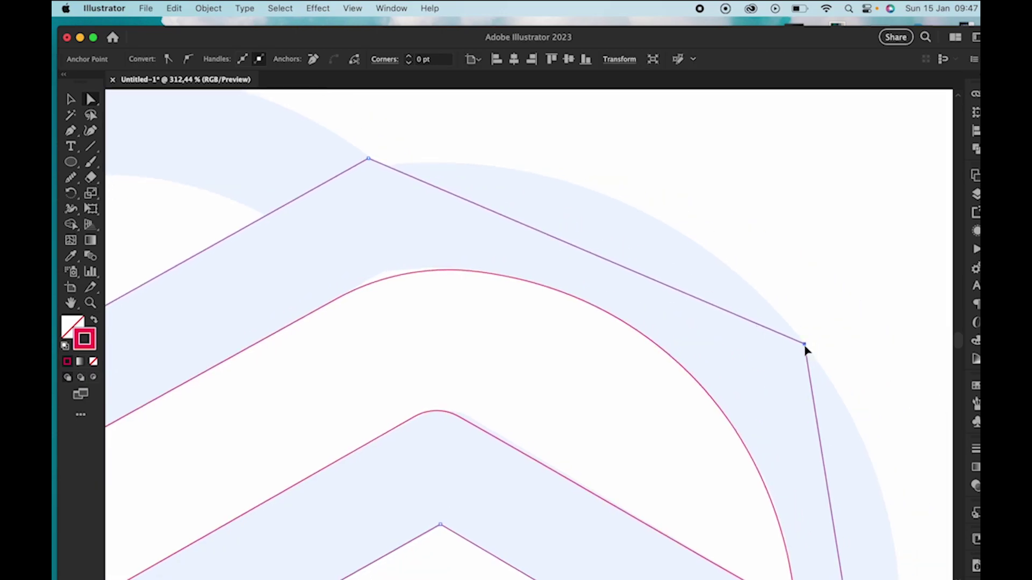
pyautogui.click(804, 345)
pyautogui.scroll(-5, 794, 341)
pyautogui.hscroll(2, 794, 340)
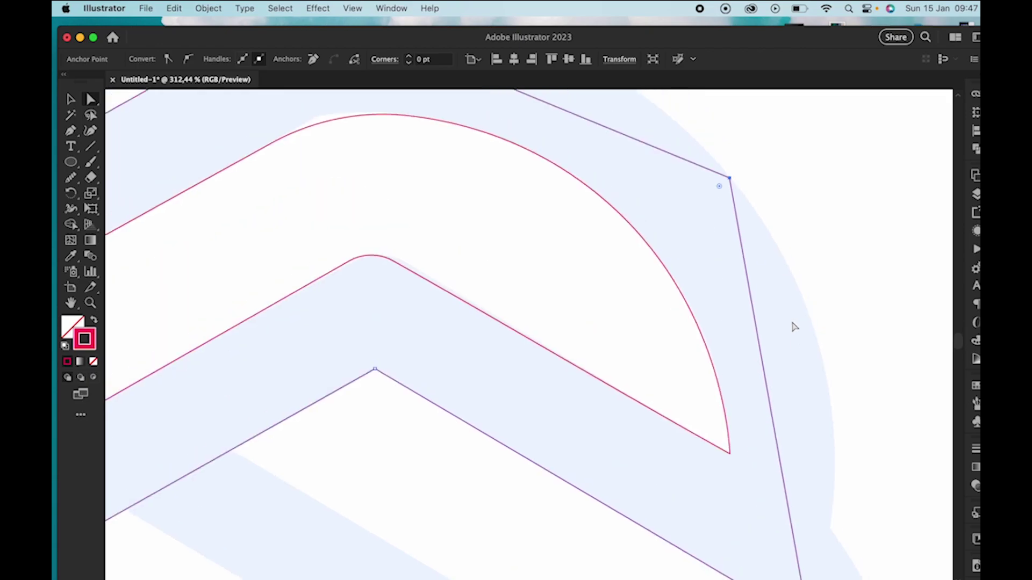
pyautogui.scroll(5, 795, 327)
pyautogui.hscroll(-1, 795, 326)
pyautogui.click(92, 134)
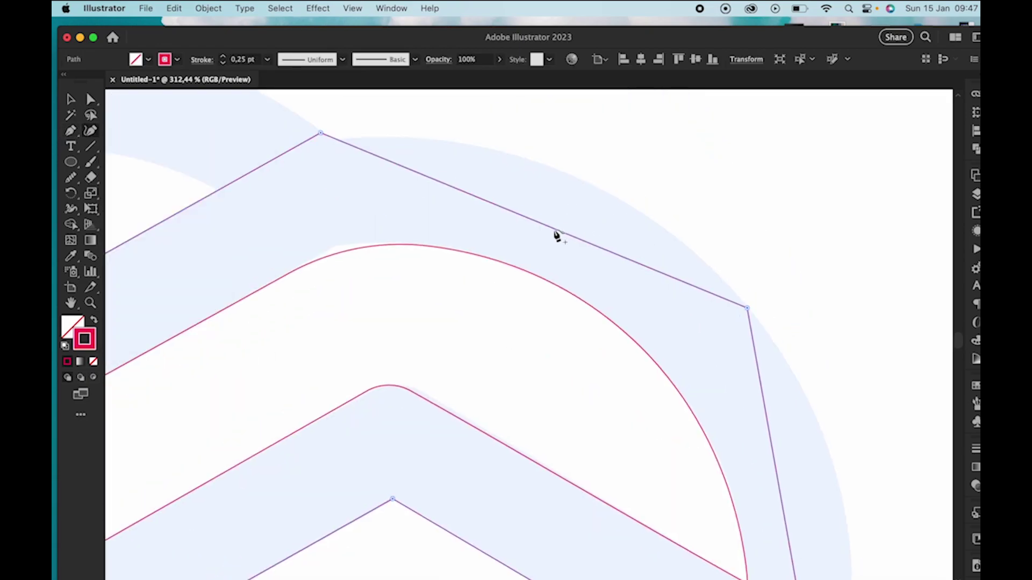
pyautogui.moveTo(555, 231); pyautogui.dragTo(573, 177)
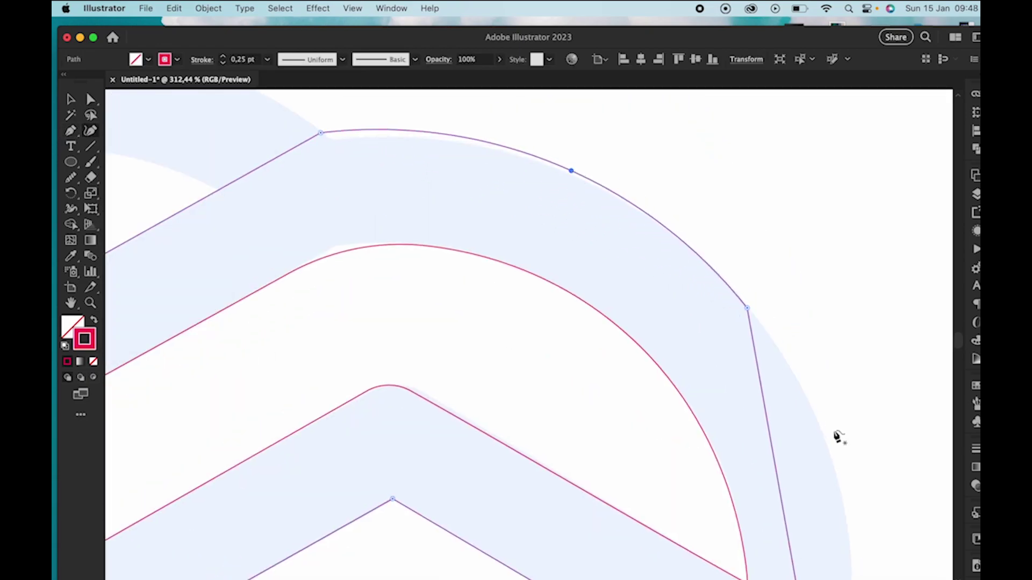
# Step: Bend the lower segment of the outer arc outward to follow the draft's circle, then deselect the outline
pyautogui.scroll(-4, 837, 437)
pyautogui.hscroll(4, 838, 437)
pyautogui.moveTo(694, 424); pyautogui.dragTo(751, 414)
pyautogui.scroll(-2, 750, 413)
pyautogui.scroll(-3, 750, 414)
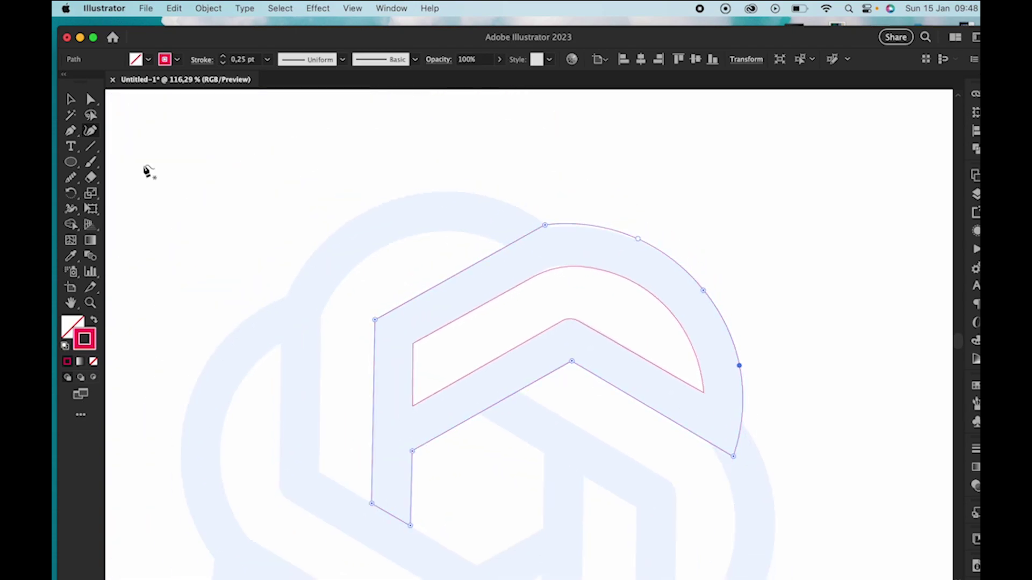
pyautogui.click(71, 96)
pyautogui.click(211, 139)
# Step: Place a copy of the draft symbol and traced outlines below the artboard, and delete the dimmed draft on the artboard
pyautogui.scroll(-3, 521, 317)
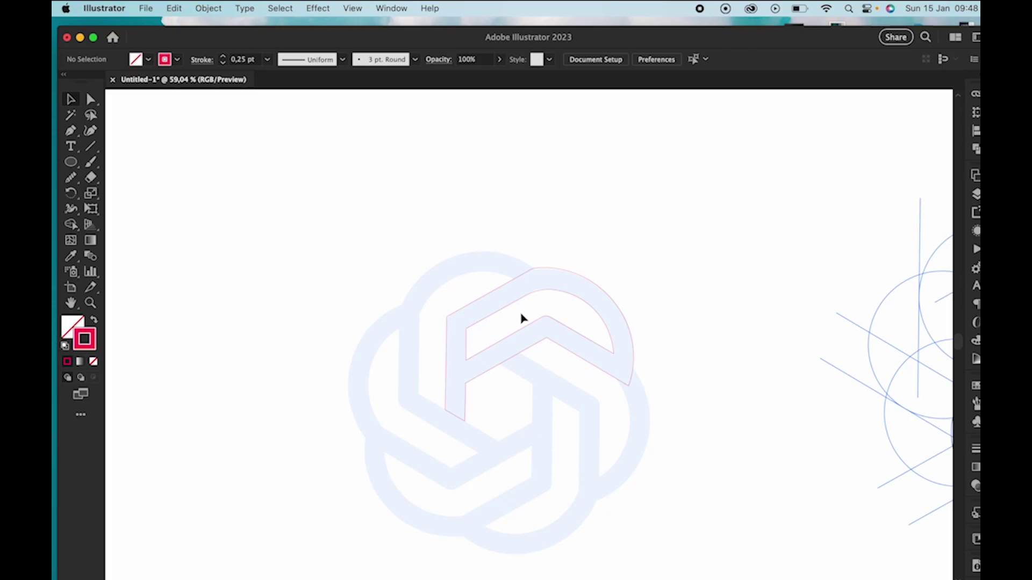
pyautogui.scroll(-2, 520, 317)
pyautogui.hscroll(2, 521, 317)
pyautogui.moveTo(271, 203); pyautogui.dragTo(477, 327)
pyautogui.scroll(-3, 487, 286)
pyautogui.moveTo(489, 291); pyautogui.dragTo(672, 521)
pyautogui.click(516, 293)
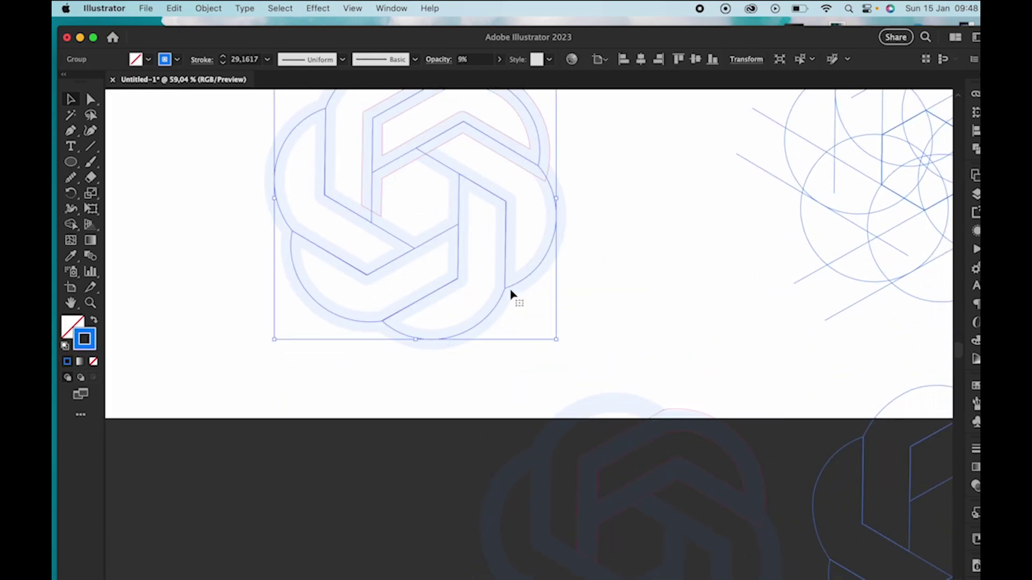
pyautogui.press('Delete')
# Step: Cut the inner outline out of the outer one with Shape Builder, and swap the band's red stroke to a fill
pyautogui.scroll(3, 460, 239)
pyautogui.moveTo(466, 202); pyautogui.dragTo(322, 340)
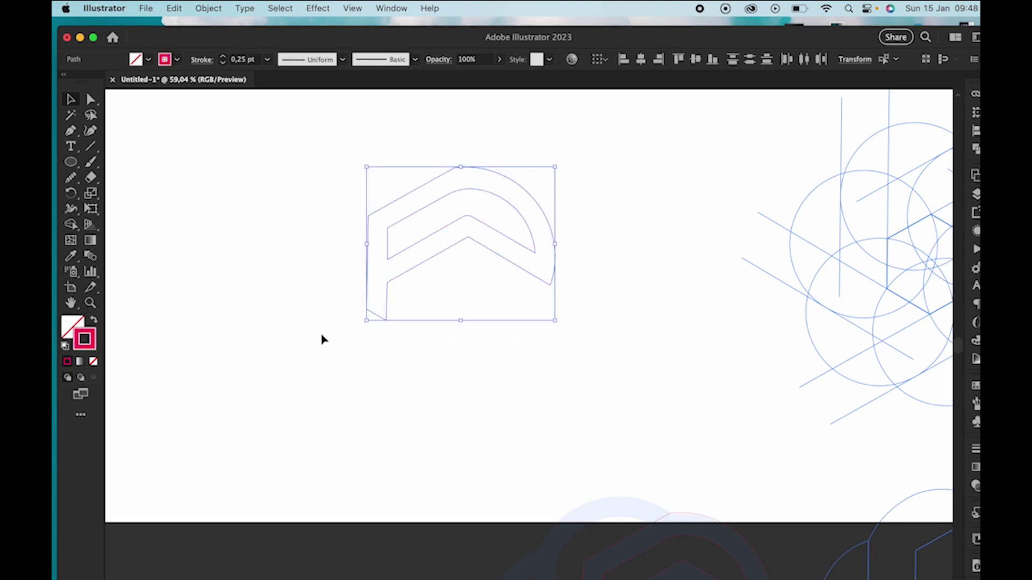
pyautogui.hotkey('shift', 'm')
pyautogui.click(405, 230)
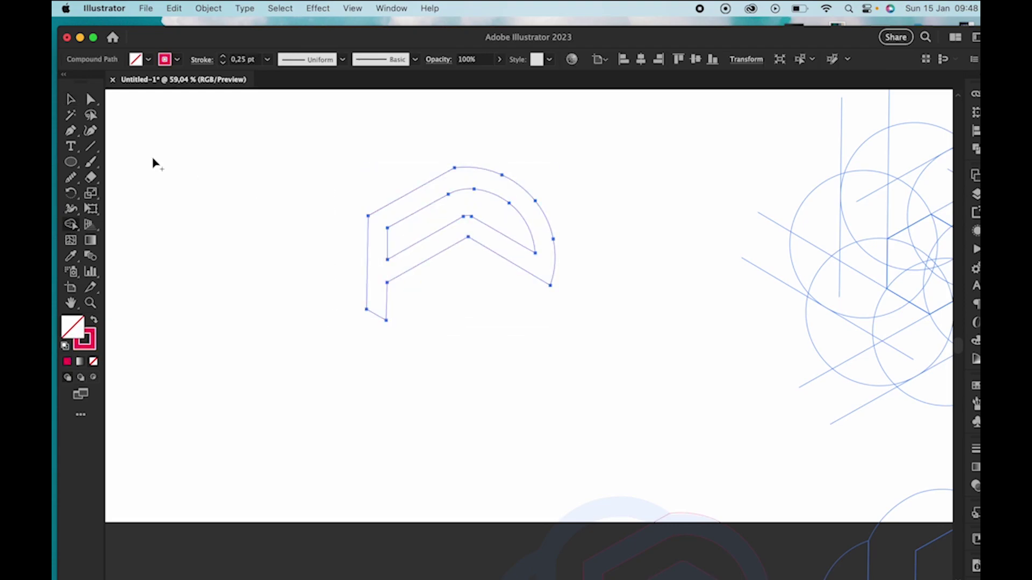
pyautogui.click(69, 101)
pyautogui.hotkey('shift', 'x')
pyautogui.click(220, 315)
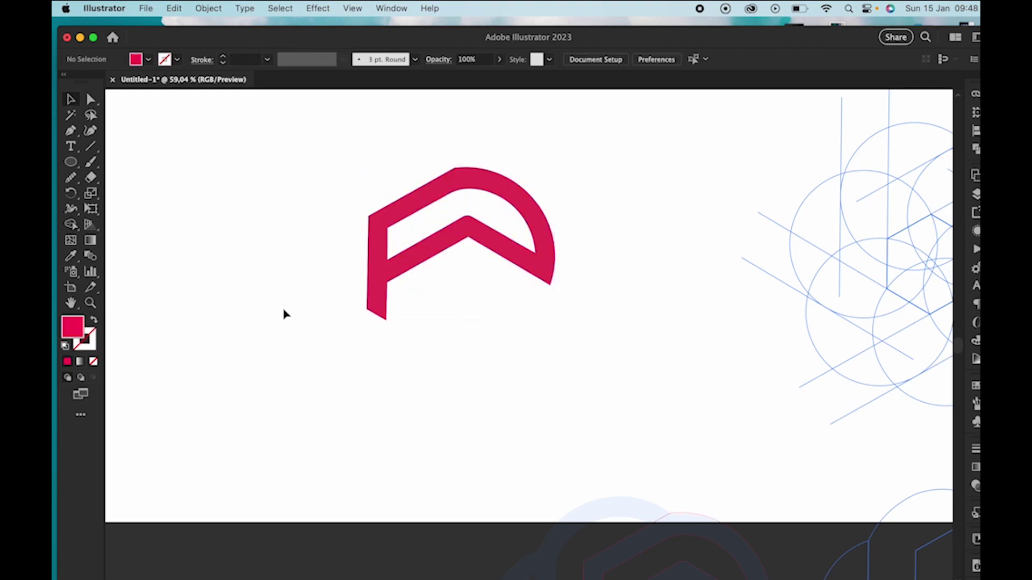
# Step: Round the band's outer left corner, and round its outer upper corner to about 35 pt
pyautogui.scroll(5, 466, 184)
pyautogui.click(166, 295)
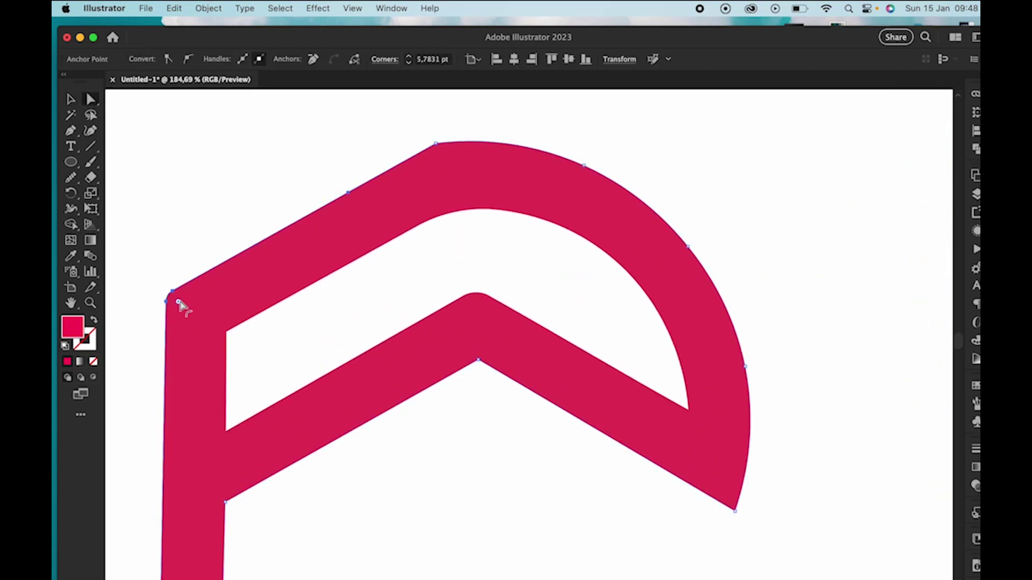
pyautogui.moveTo(179, 299); pyautogui.dragTo(195, 311)
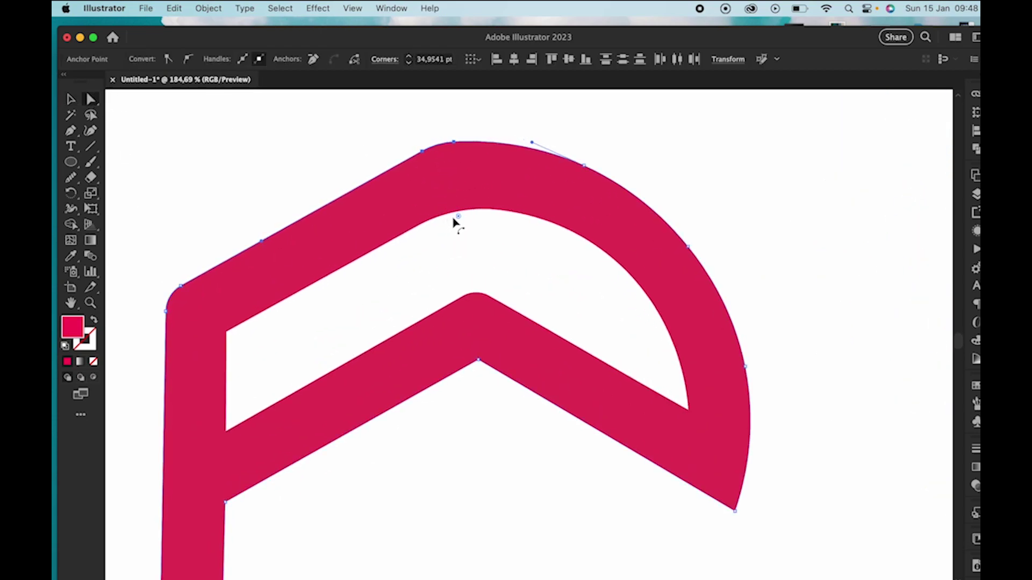
pyautogui.click(451, 233)
pyautogui.scroll(-3, 444, 249)
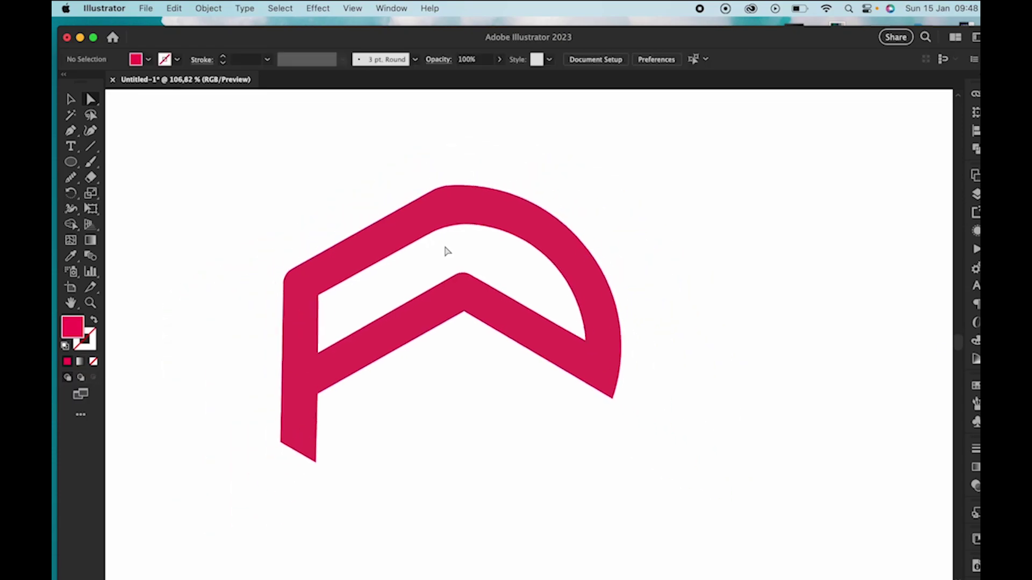
# Step: Apply a radial repeat to the red band and set it to 6 instances
pyautogui.click(332, 263)
pyautogui.click(208, 8)
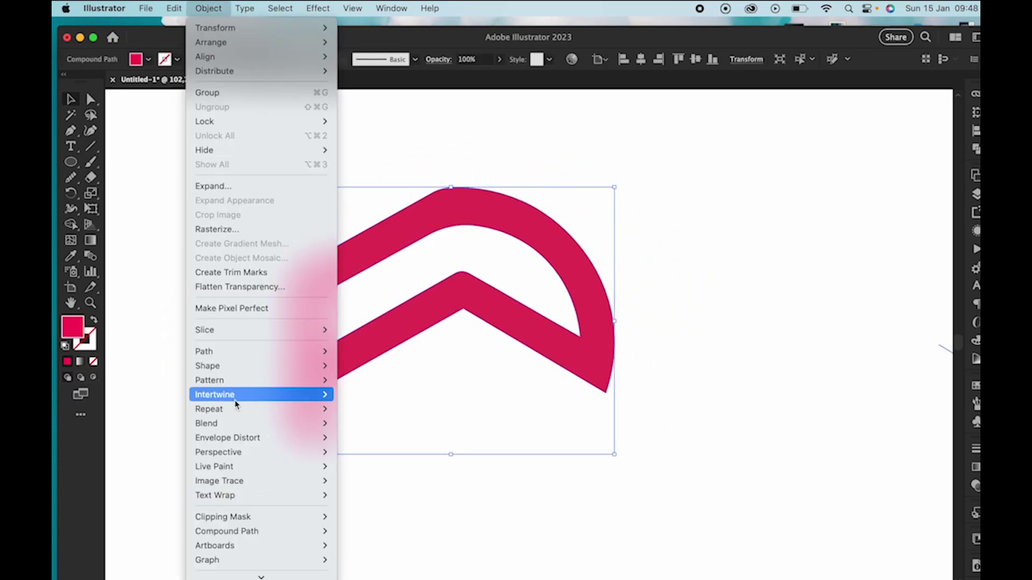
pyautogui.moveTo(215, 410)
pyautogui.click(364, 409)
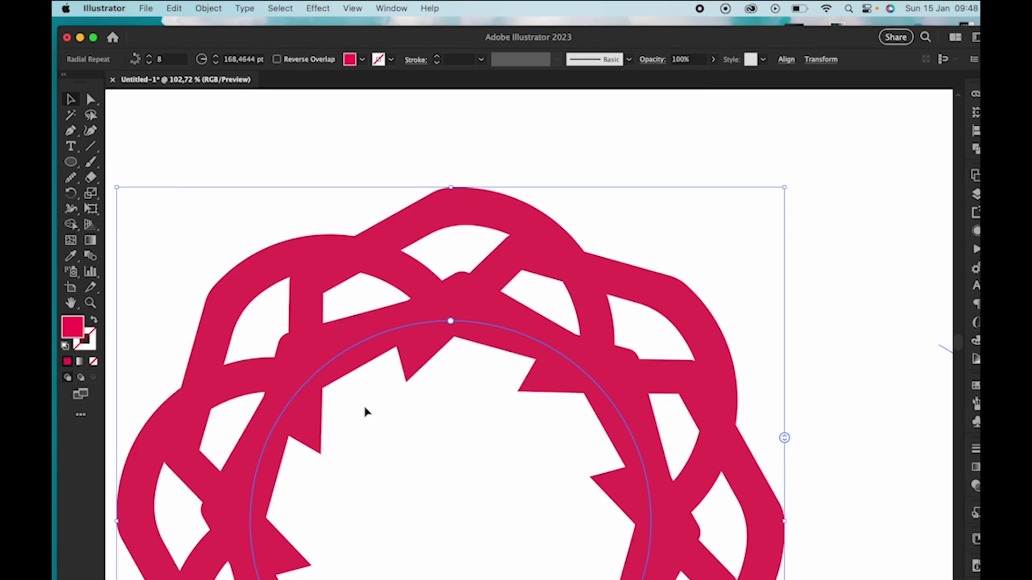
pyautogui.click(149, 62)
pyautogui.click(149, 63)
pyautogui.press('super+0')
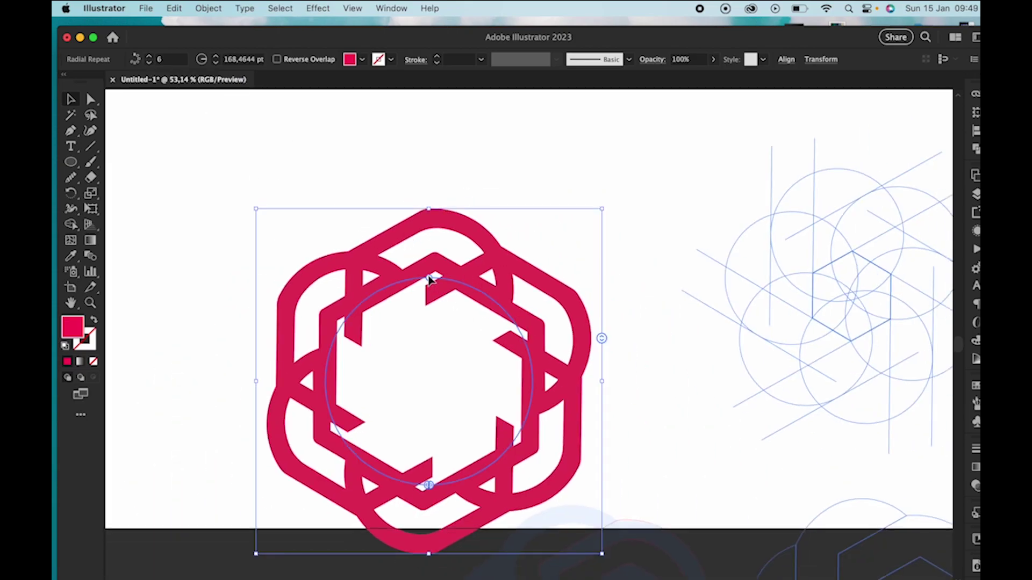
# Step: Reposition the source band inside the radial repeat so that the six bands interlock around a central hexagon, and leave isolation mode
pyautogui.doubleClick(474, 237)
pyautogui.moveTo(518, 349); pyautogui.dragTo(452, 298)
pyautogui.scroll(5, 421, 322)
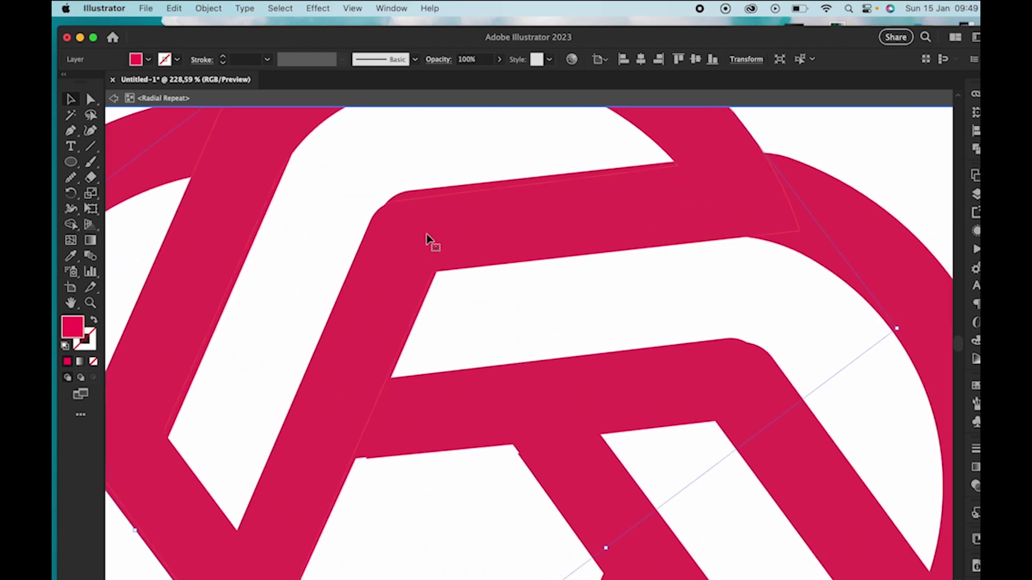
pyautogui.moveTo(429, 235); pyautogui.dragTo(434, 228)
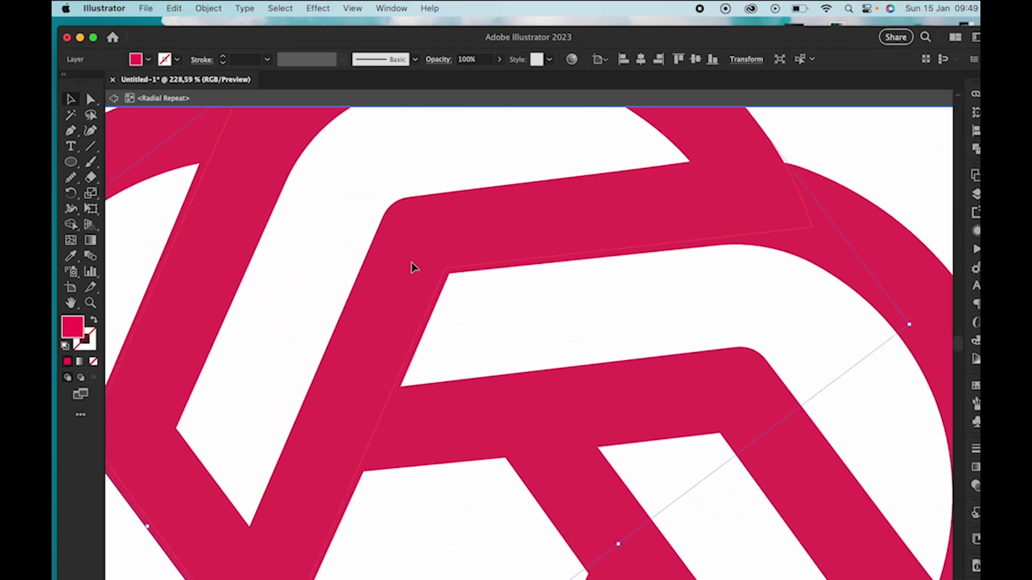
pyautogui.scroll(-4, 417, 276)
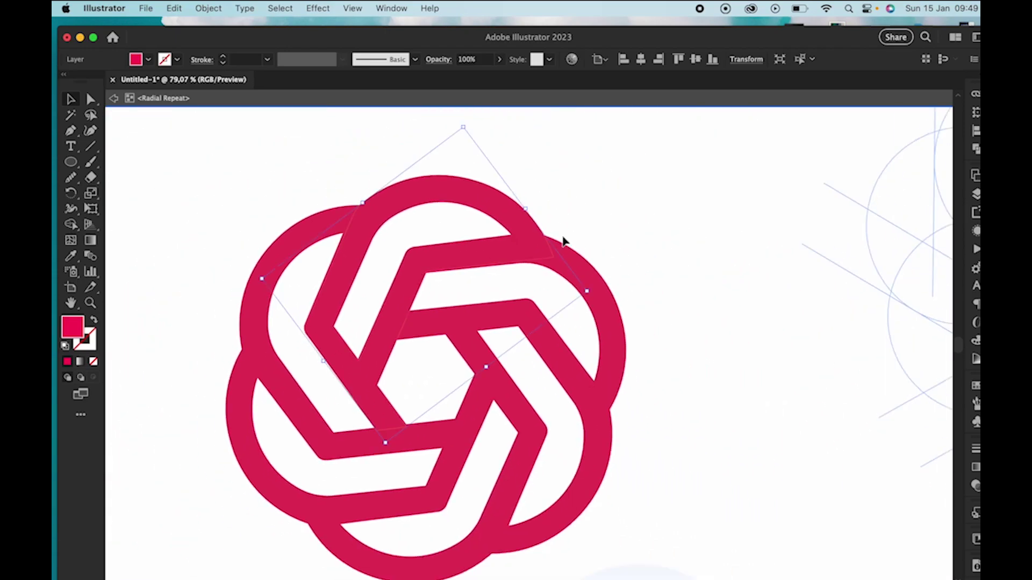
pyautogui.doubleClick(564, 241)
# Step: Draw a vertical reference line through the symbol with the Pen tool, giving it a red stroke and no fill
pyautogui.click(415, 117)
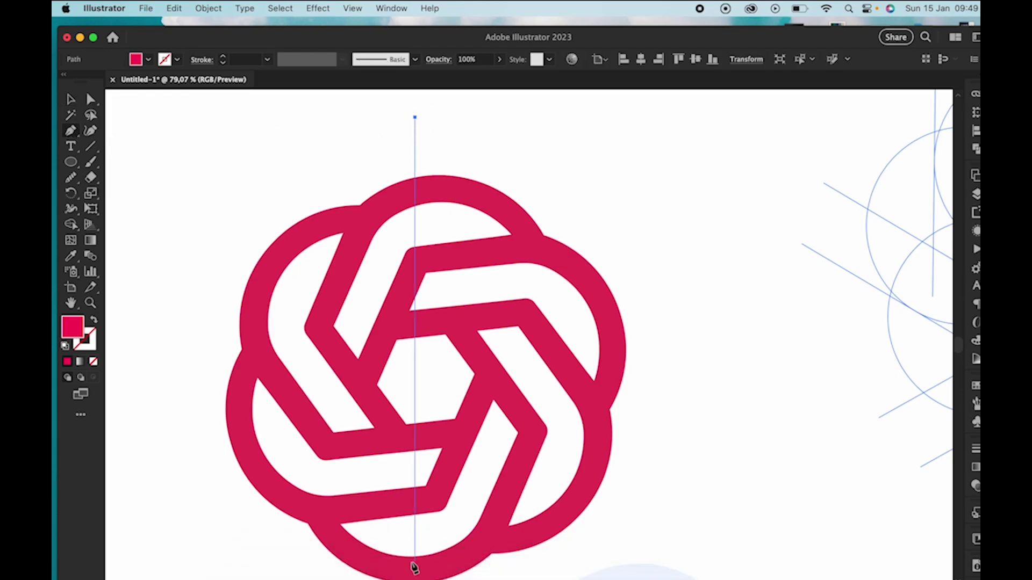
pyautogui.scroll(-3, 413, 566)
pyautogui.click(413, 543)
pyautogui.click(70, 99)
pyautogui.click(94, 320)
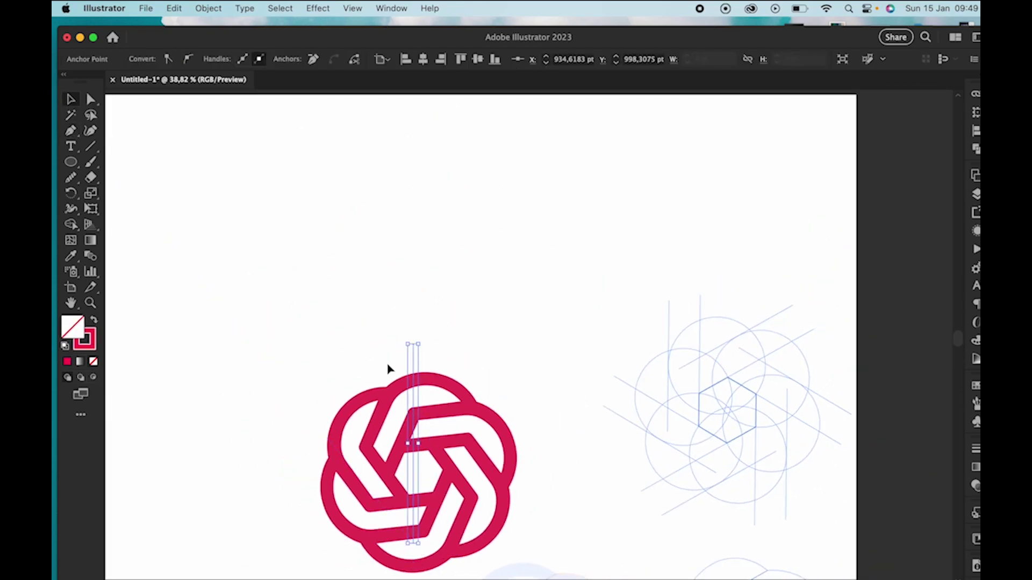
pyautogui.click(388, 369)
# Step: Rotate the radial repeat symbol until the central hexagon's side edges are vertical, and remove the reference line
pyautogui.scroll(-3, 537, 414)
pyautogui.scroll(4, 500, 414)
pyautogui.click(457, 152)
pyautogui.scroll(2, 569, 192)
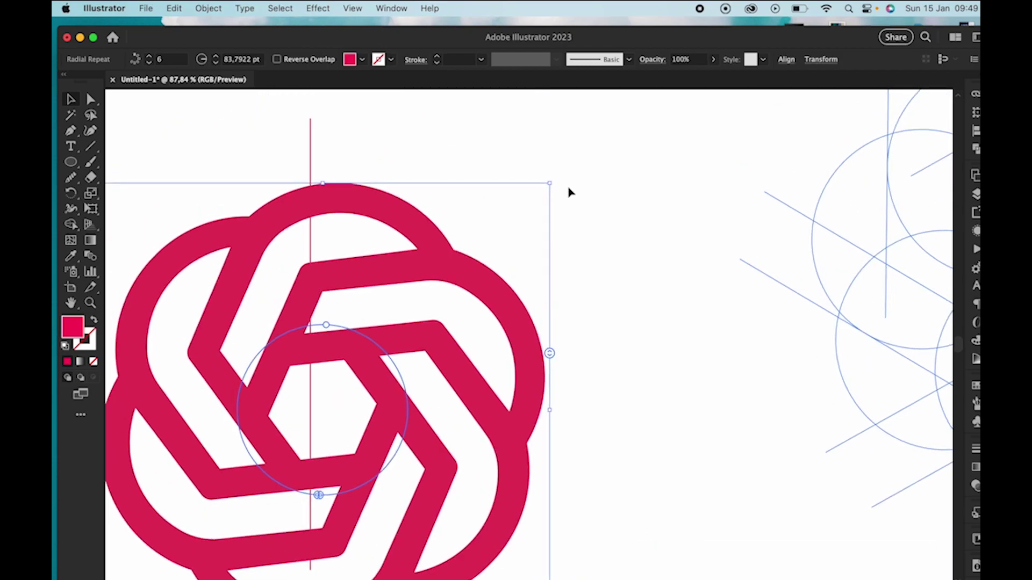
pyautogui.moveTo(542, 316); pyautogui.dragTo(603, 463)
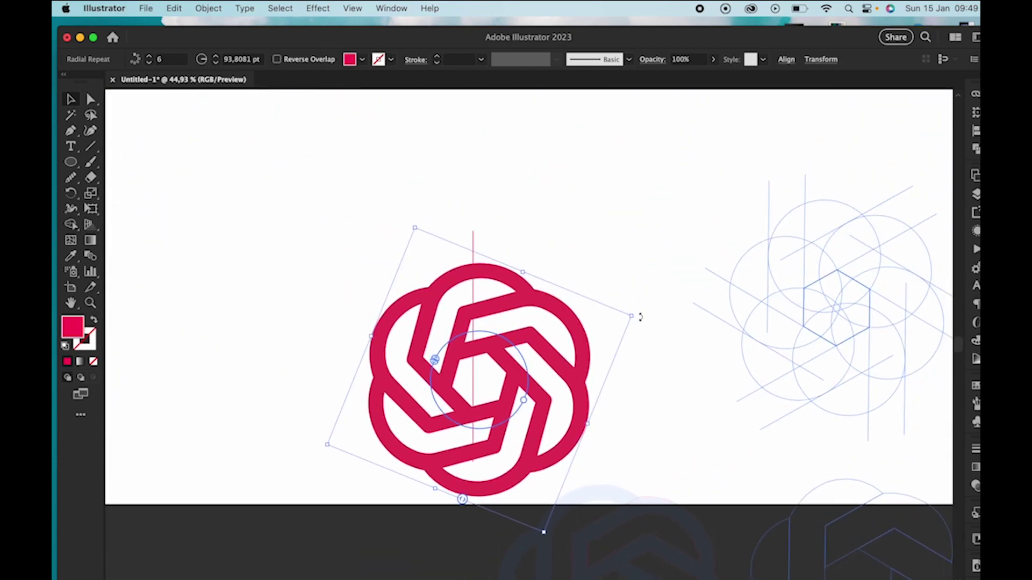
pyautogui.moveTo(640, 317); pyautogui.dragTo(589, 274)
pyautogui.moveTo(488, 341); pyautogui.dragTo(486, 334)
pyautogui.scroll(-1, 466, 345)
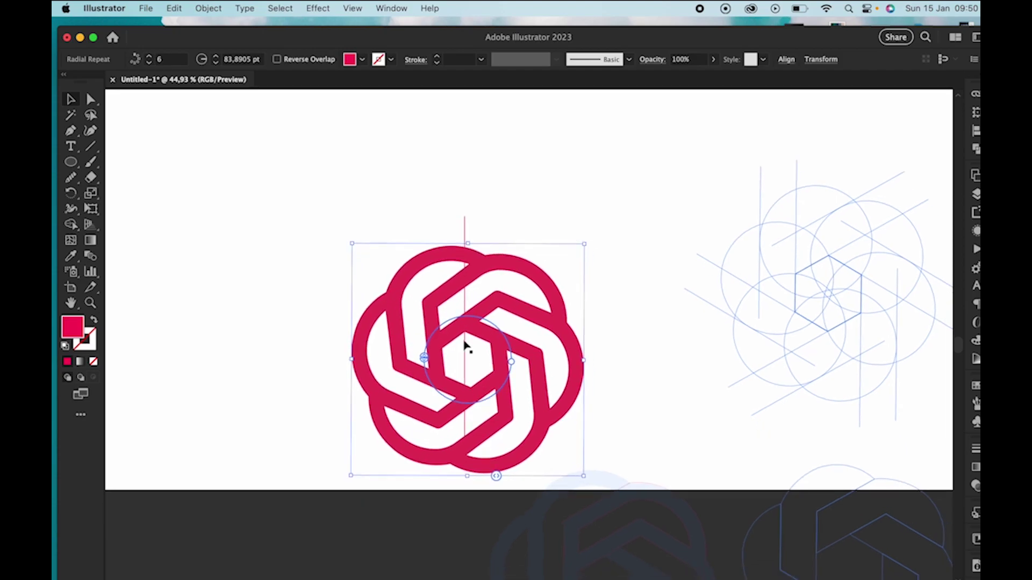
pyautogui.moveTo(591, 240); pyautogui.dragTo(604, 250)
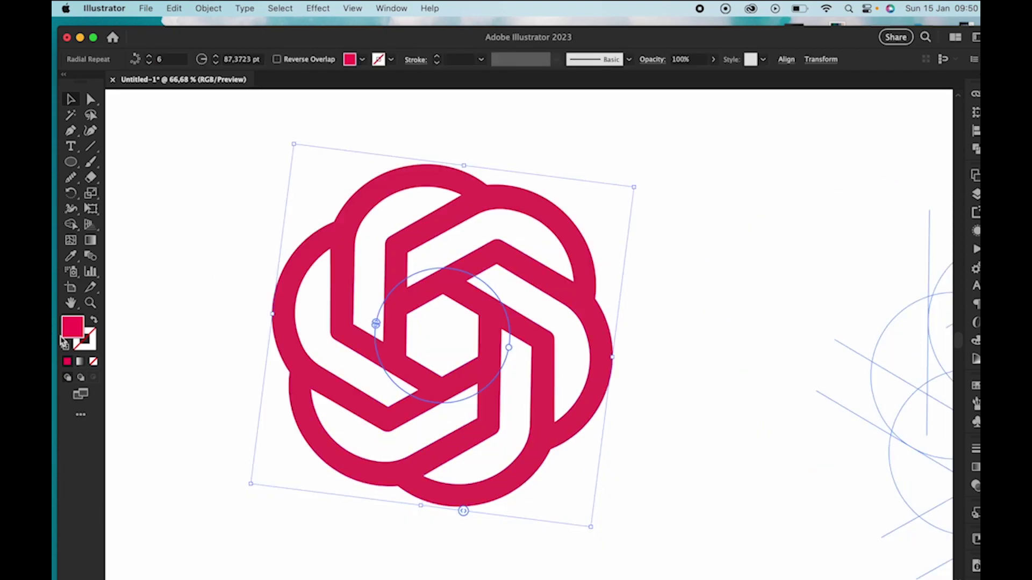
# Step: Set the symbol's fill to a near-black grey with a hex colour code, and deselect it
pyautogui.doubleClick(70, 330)
pyautogui.moveTo(382, 258)
pyautogui.mouseDown()
pyautogui.moveTo(337, 220)
pyautogui.moveTo(352, 414)
pyautogui.mouseUp()
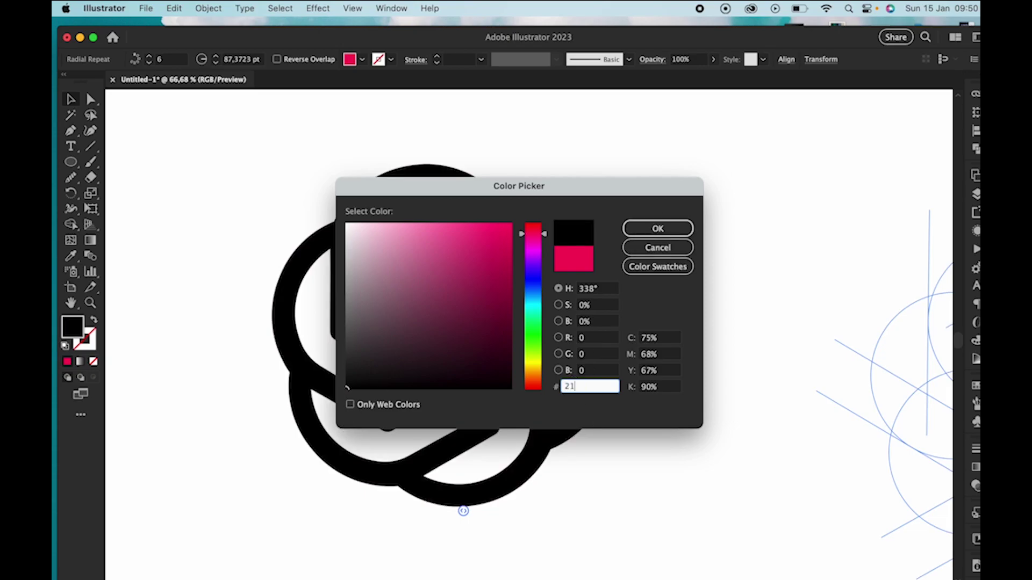
pyautogui.click(658, 228)
pyautogui.click(636, 290)
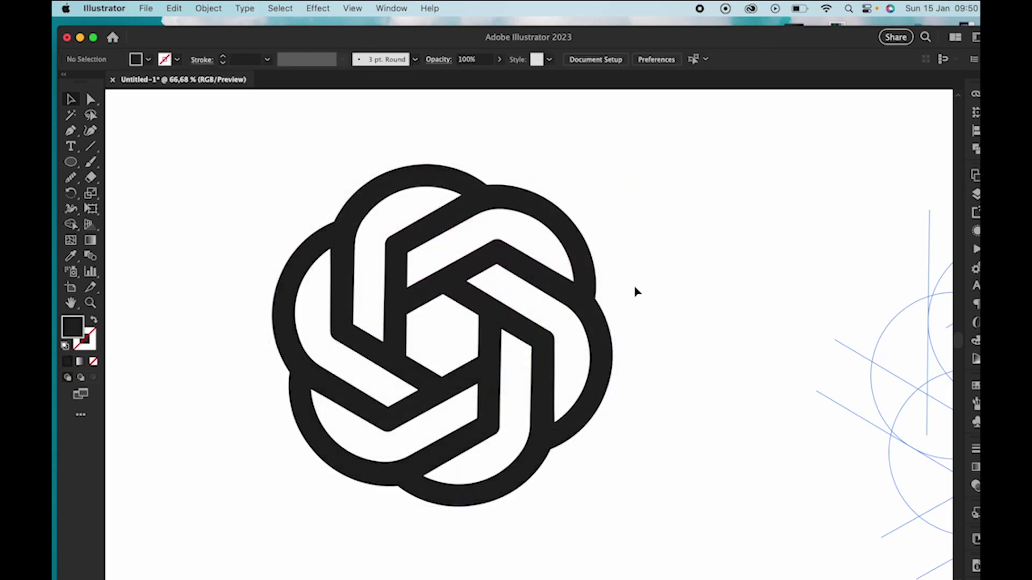
# Step: Select the construction geometry with the draft symbols and move them all below the artboard
pyautogui.scroll(-5, 636, 290)
pyautogui.moveTo(731, 307); pyautogui.dragTo(468, 427)
pyautogui.moveTo(797, 376); pyautogui.dragTo(478, 460)
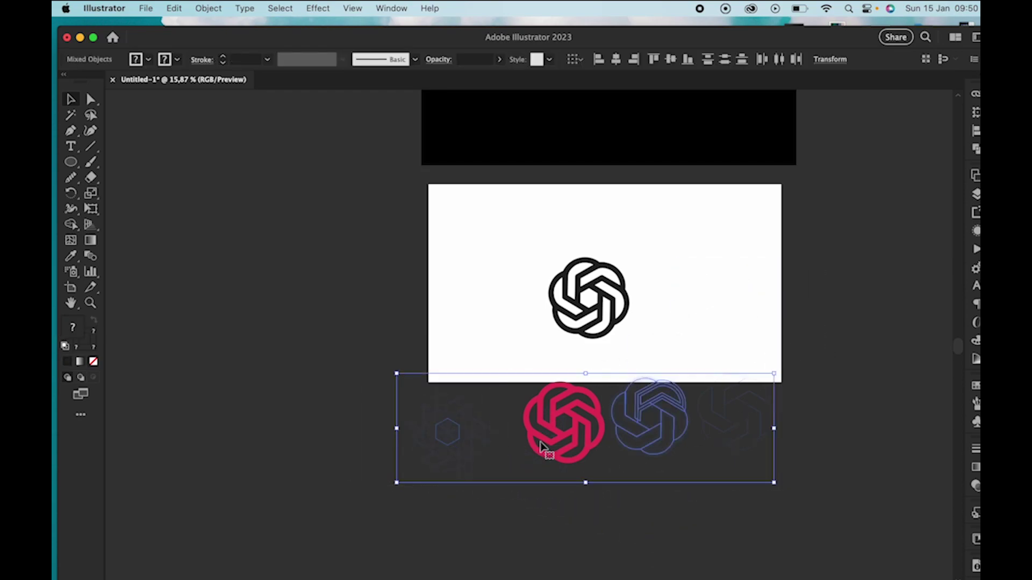
pyautogui.moveTo(588, 422); pyautogui.dragTo(596, 479)
# Step: Ungroup the finished dark symbol and expand it into editable shapes
pyautogui.scroll(5, 624, 260)
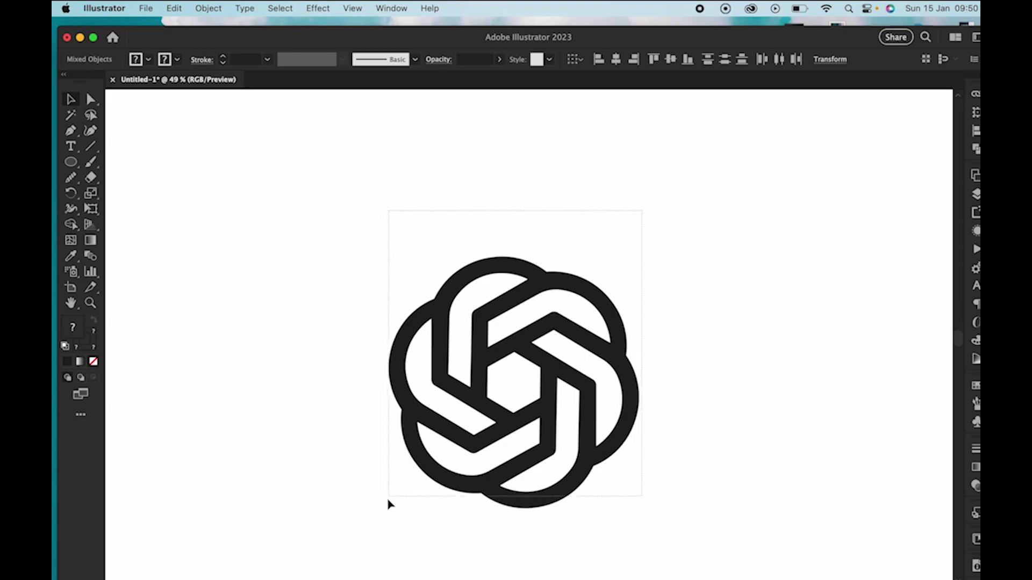
pyautogui.moveTo(388, 500); pyautogui.dragTo(356, 534)
pyautogui.press('shift+super+g')
pyautogui.click(207, 8)
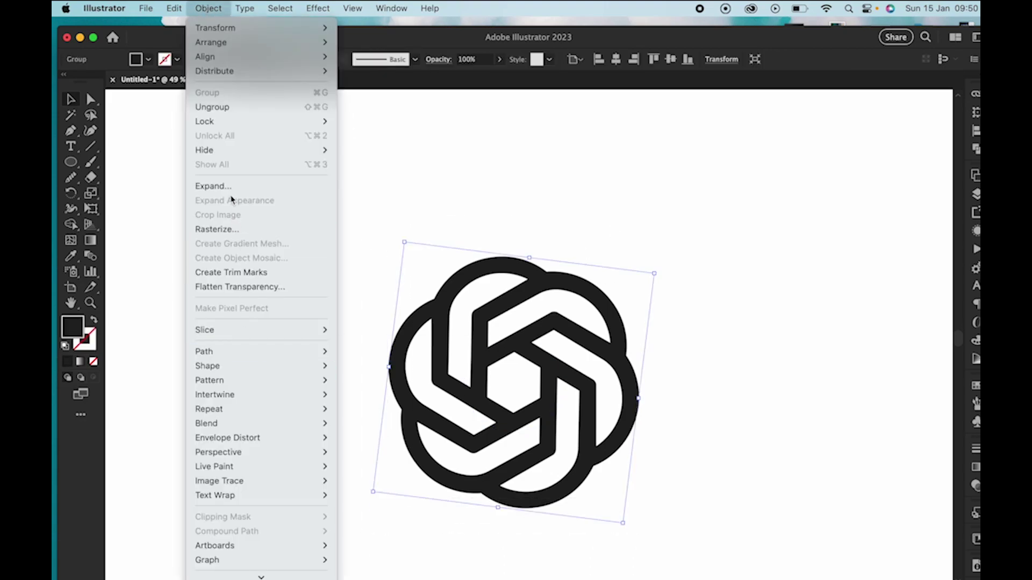
pyautogui.click(215, 186)
pyautogui.click(555, 386)
pyautogui.click(728, 394)
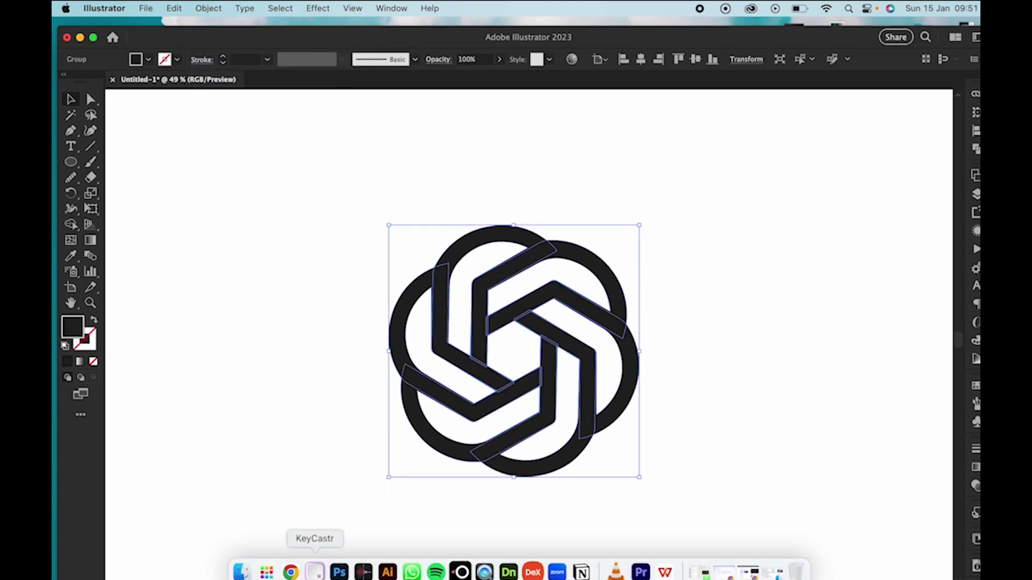
# Step: Unite all the overlapping shapes of the selected dark symbol with the Pathfinder, inspect the merged outline, and deselect it
pyautogui.hotkey('shift', 'm')
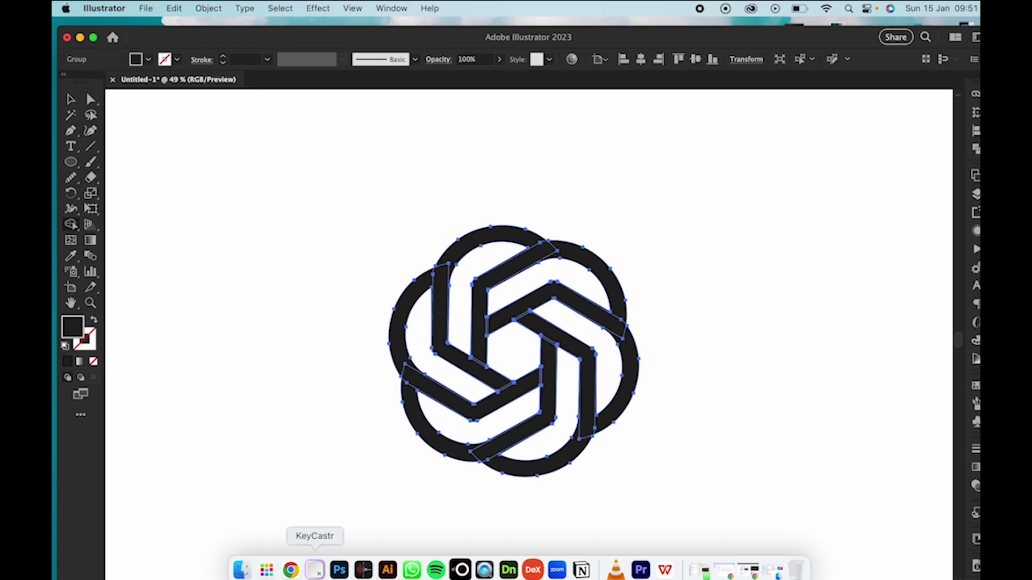
pyautogui.click(387, 8)
pyautogui.click(454, 516)
pyautogui.moveTo(439, 61); pyautogui.dragTo(867, 89)
pyautogui.click(392, 8)
pyautogui.click(404, 527)
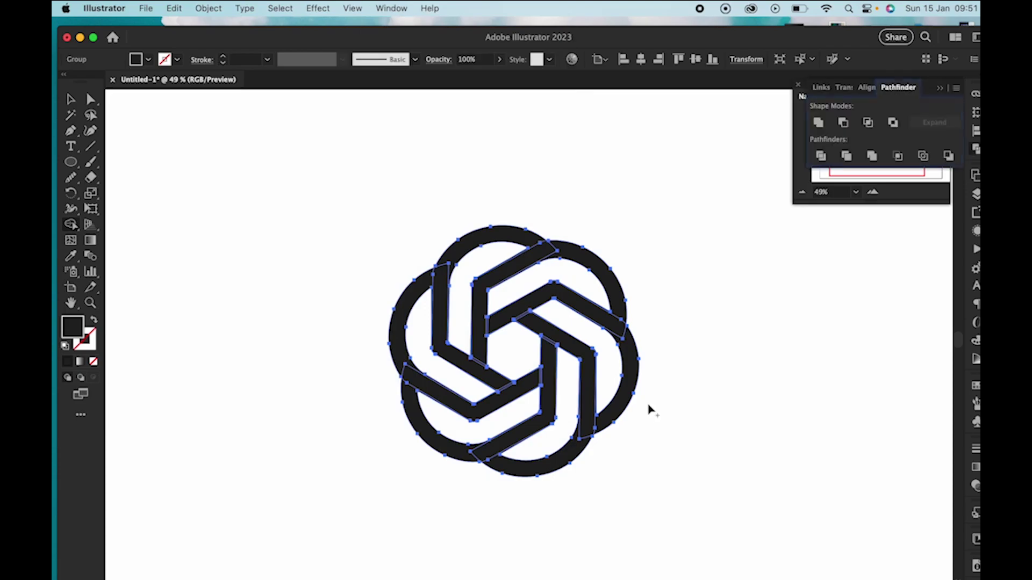
pyautogui.click(818, 122)
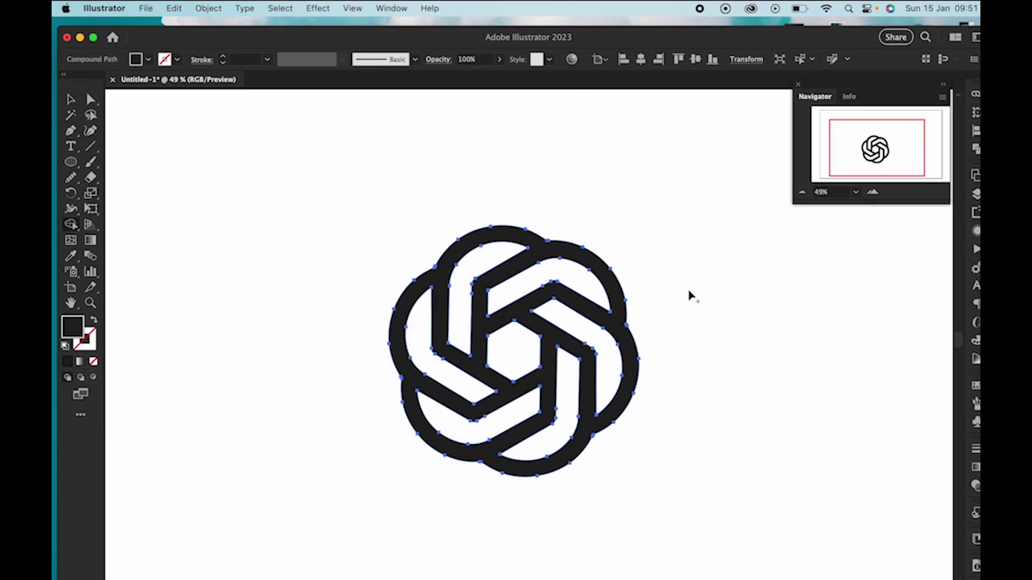
pyautogui.scroll(10, 505, 323)
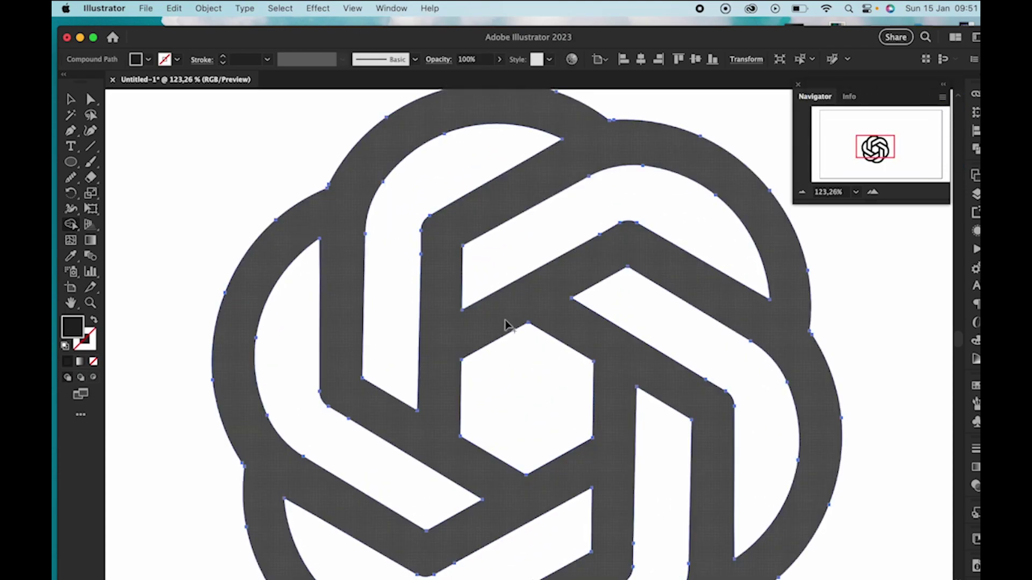
pyautogui.scroll(-9, 506, 323)
pyautogui.hscroll(3, 507, 323)
pyautogui.scroll(1, 507, 323)
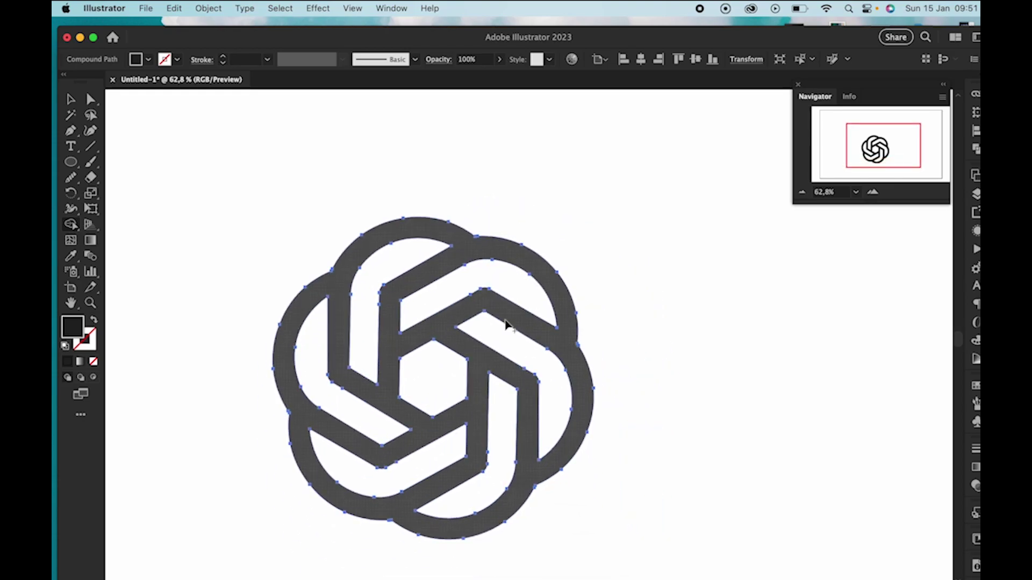
pyautogui.scroll(-5, 646, 371)
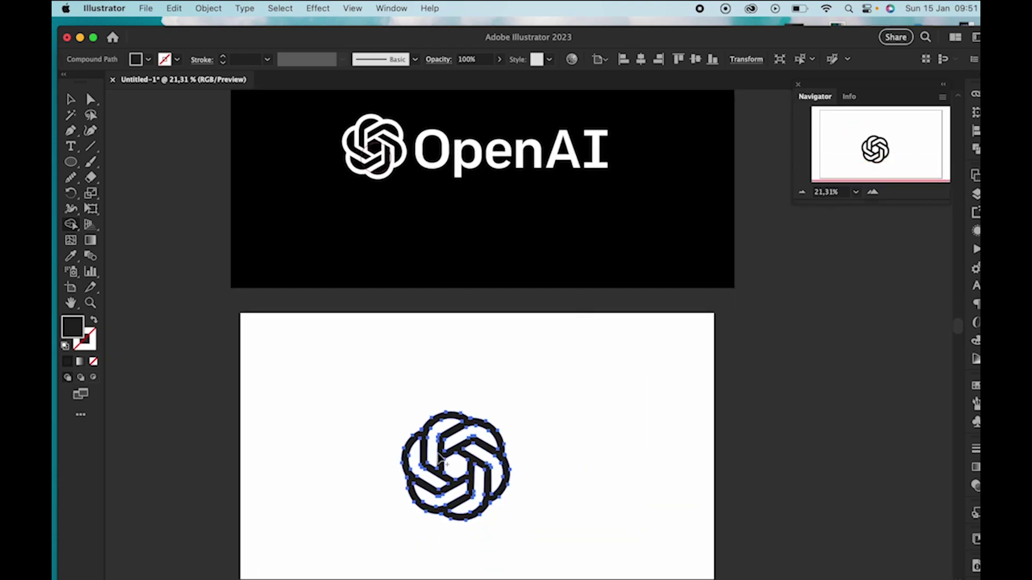
pyautogui.click(71, 99)
pyautogui.click(334, 475)
# Step: Move the merged symbol to the left half of the white artboard to make room for text, and deselect it
pyautogui.scroll(-3, 384, 462)
pyautogui.hscroll(2, 385, 461)
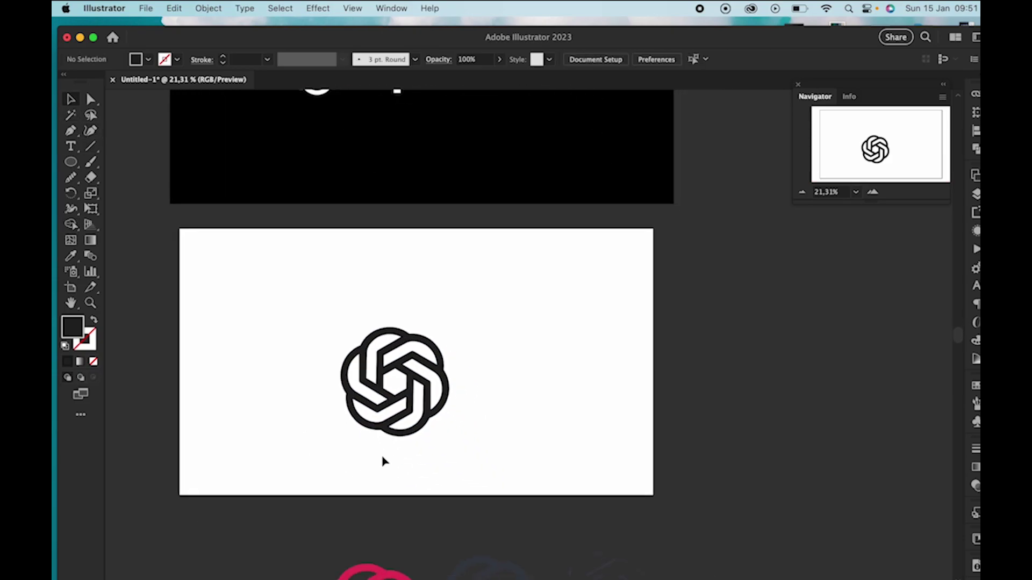
pyautogui.moveTo(411, 397); pyautogui.dragTo(321, 395)
pyautogui.scroll(5, 492, 348)
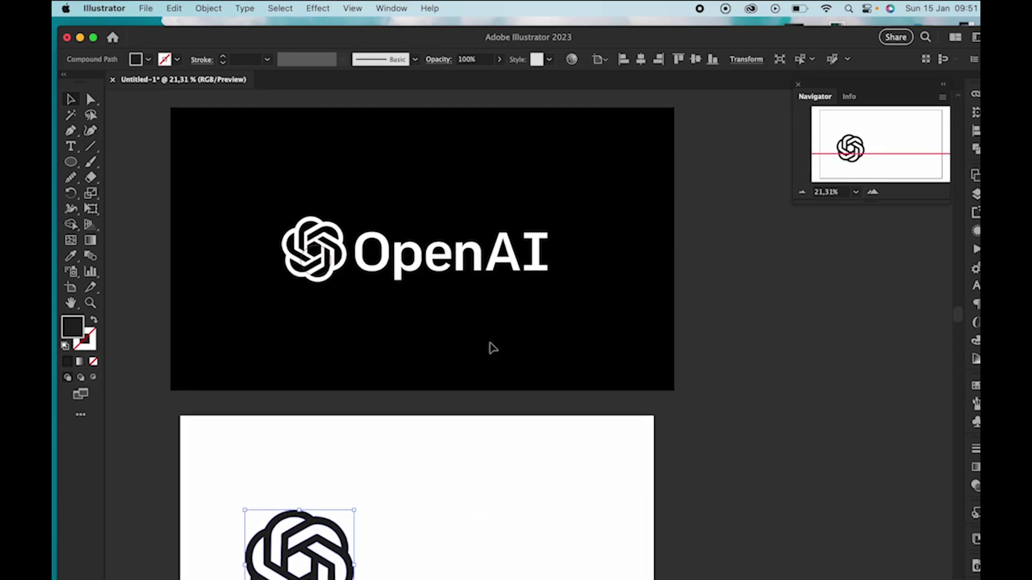
pyautogui.scroll(-2, 492, 348)
pyautogui.click(240, 379)
pyautogui.scroll(-2, 371, 529)
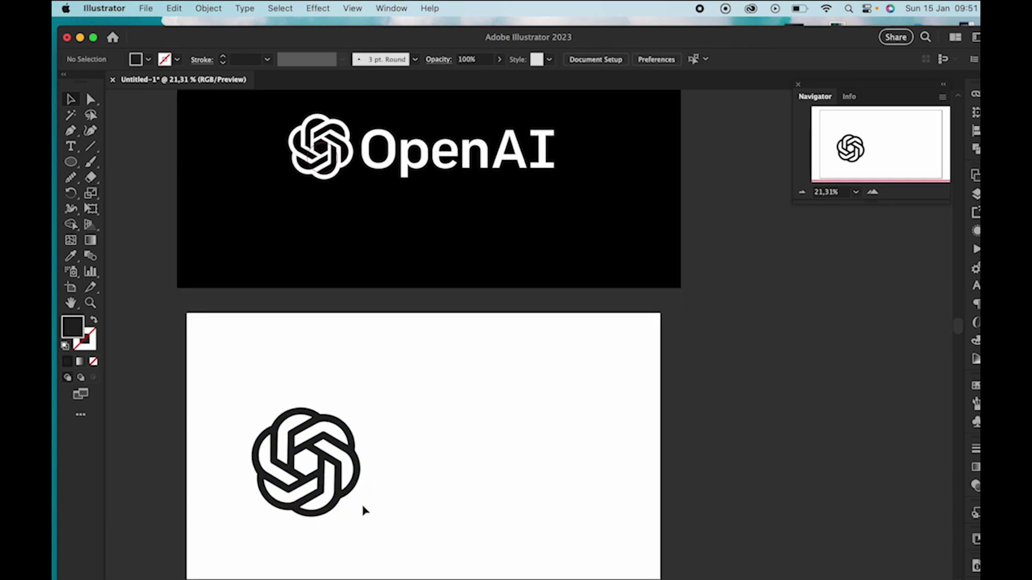
# Step: Add the text "OpenAI" to the right of the symbol and enlarge it to wordmark size
pyautogui.press('t')
pyautogui.click(392, 463)
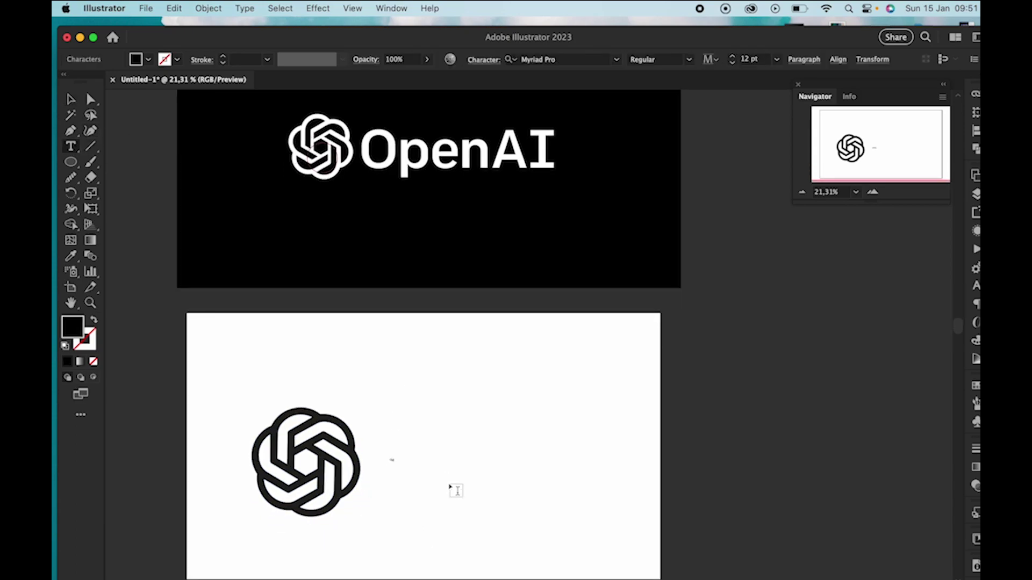
pyautogui.press('Escape')
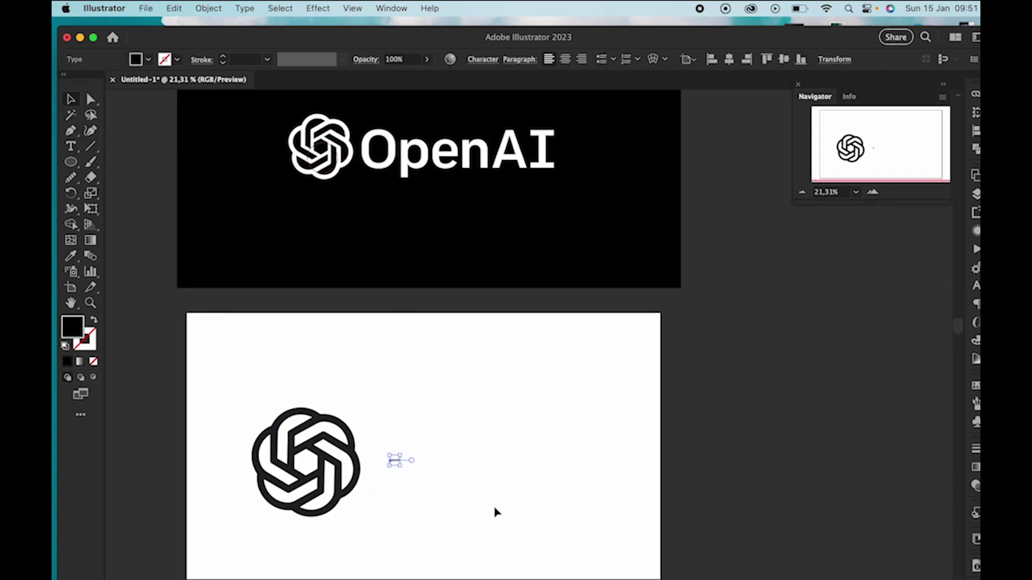
pyautogui.moveTo(401, 467); pyautogui.dragTo(442, 456)
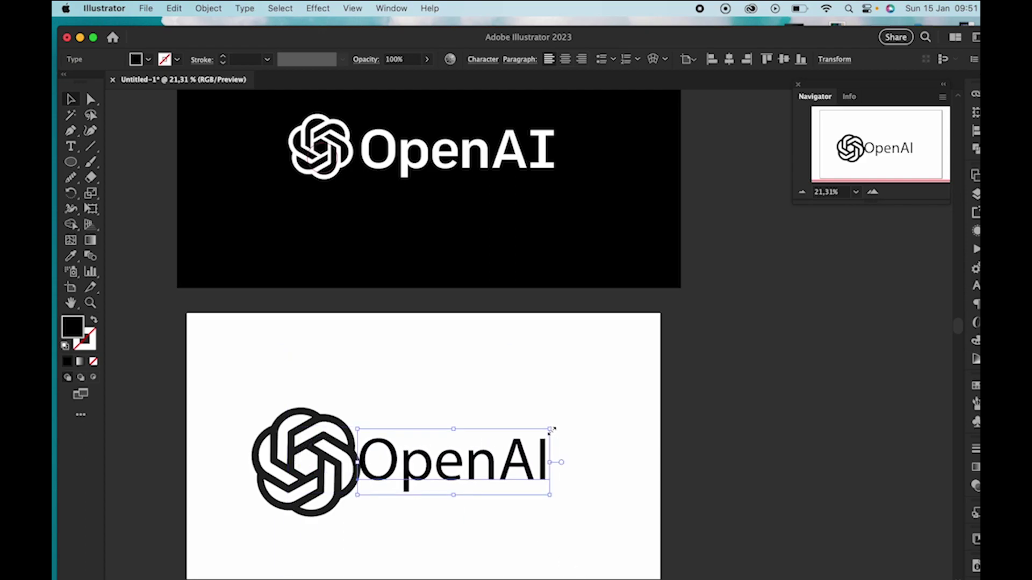
pyautogui.moveTo(551, 431); pyautogui.dragTo(571, 398)
pyautogui.moveTo(460, 468); pyautogui.dragTo(492, 474)
# Step: Open the font list for the OpenAI text and filter it to sans serif fonts
pyautogui.click(484, 59)
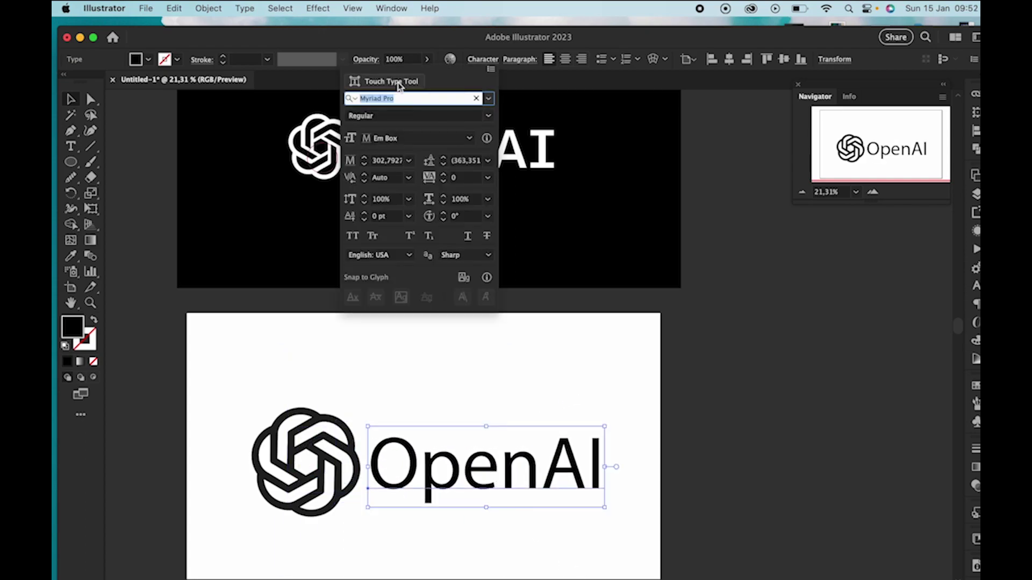
pyautogui.click(512, 64)
pyautogui.click(478, 60)
pyautogui.click(482, 60)
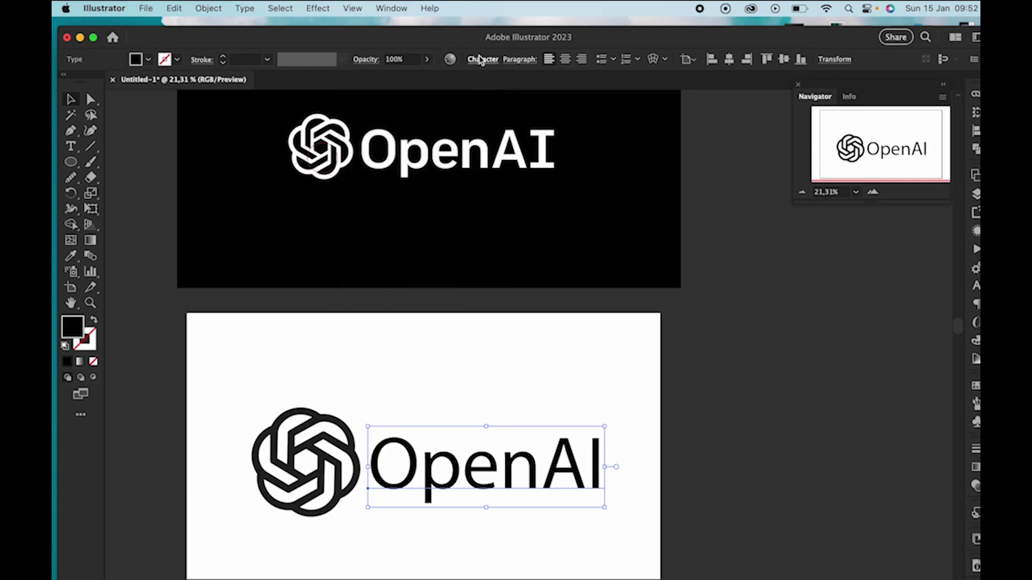
pyautogui.click(481, 59)
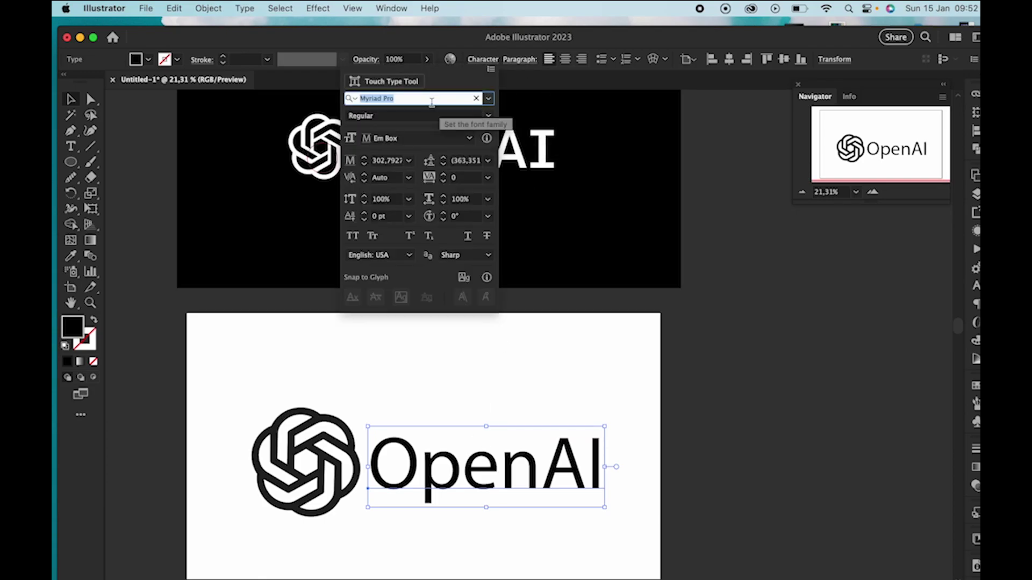
pyautogui.click(489, 99)
pyautogui.click(385, 141)
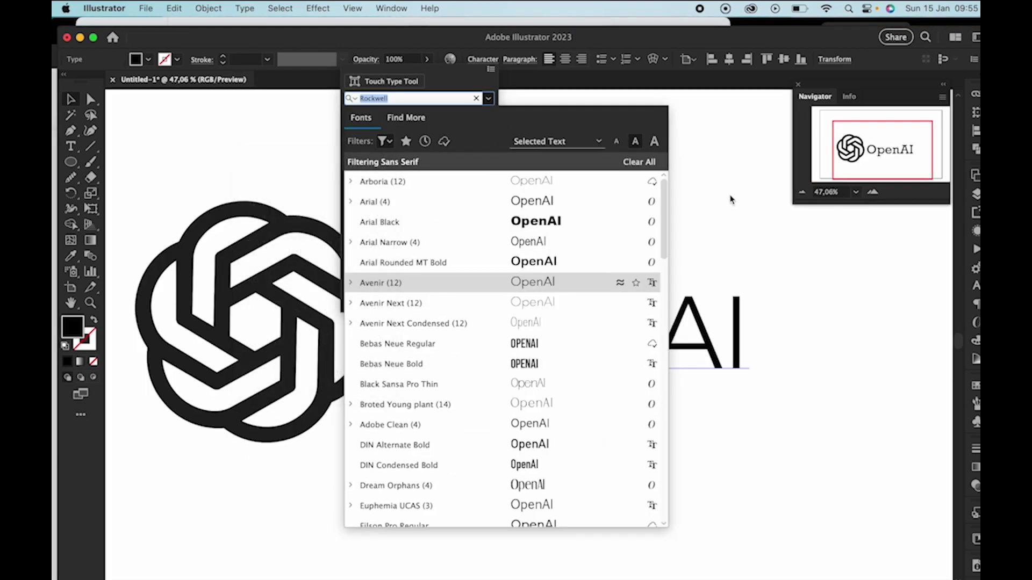
# Step: Search the fonts for "IBM" without the sans serif filter, apply IBM Plex Mono SemiBold to the OpenAI text, and deselect it
pyautogui.write('IM')
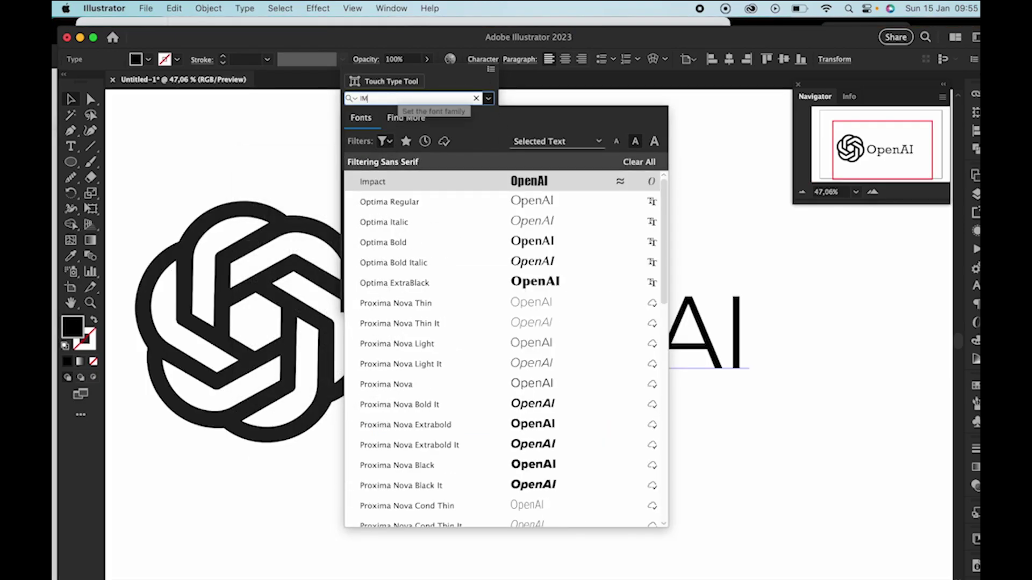
pyautogui.press('BackSpace')
pyautogui.write('BM')
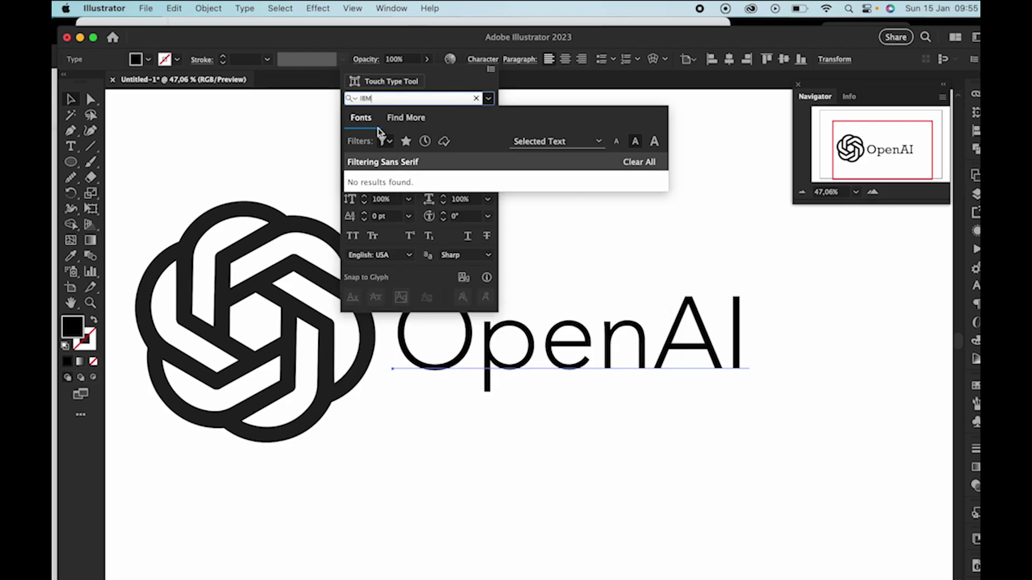
pyautogui.click(388, 146)
pyautogui.click(359, 167)
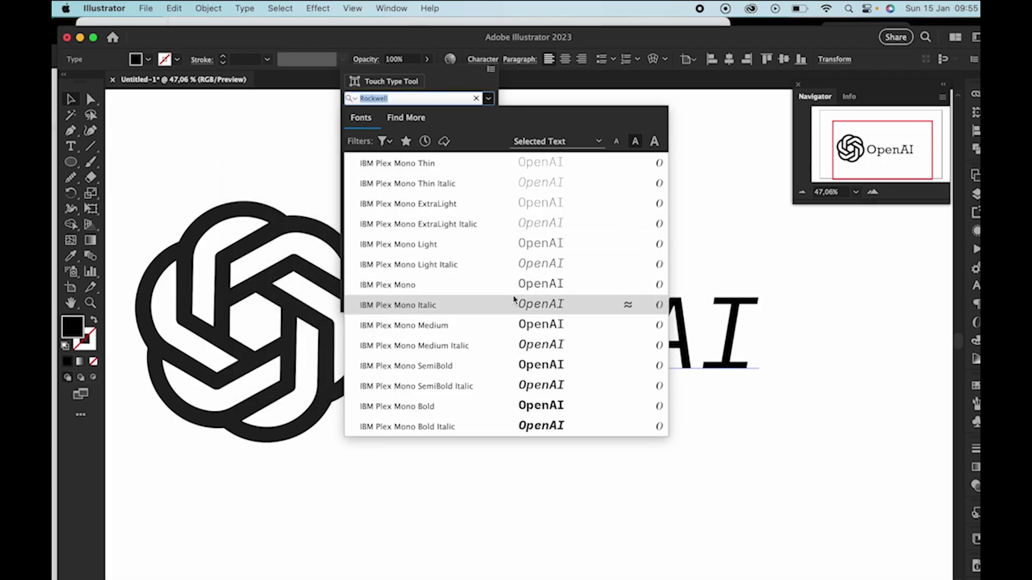
pyautogui.click(516, 365)
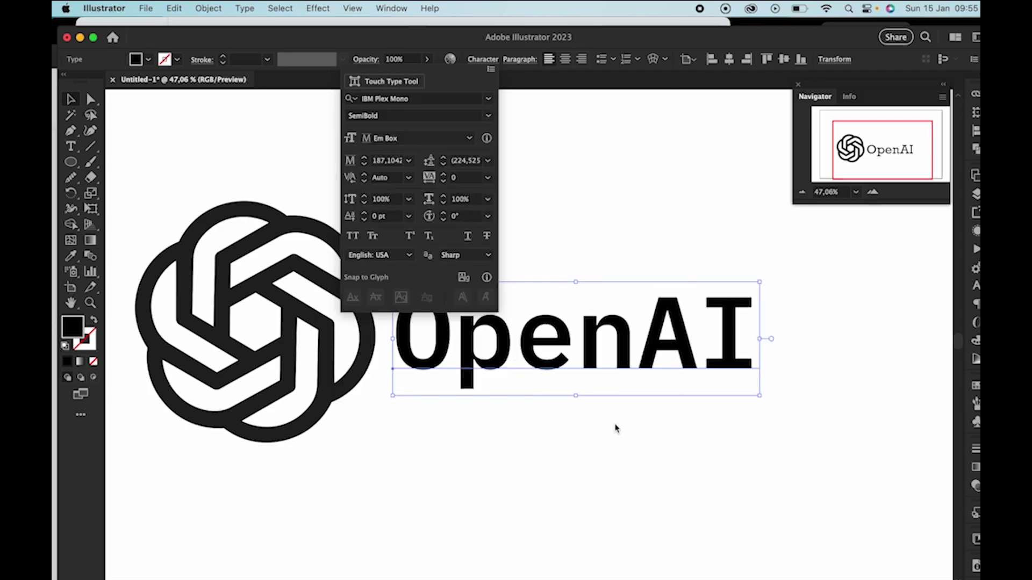
pyautogui.click(632, 446)
pyautogui.click(632, 446)
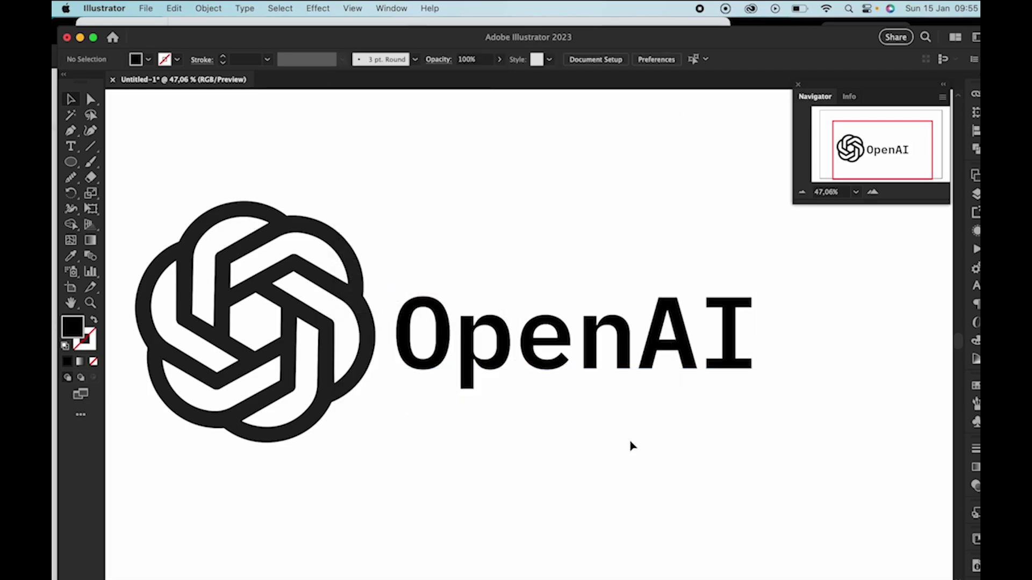
# Step: Enlarge the OpenAI text proportionally about its centre and move it clear of the symbol's right side
pyautogui.scroll(-5, 632, 446)
pyautogui.hscroll(2, 631, 446)
pyautogui.click(553, 277)
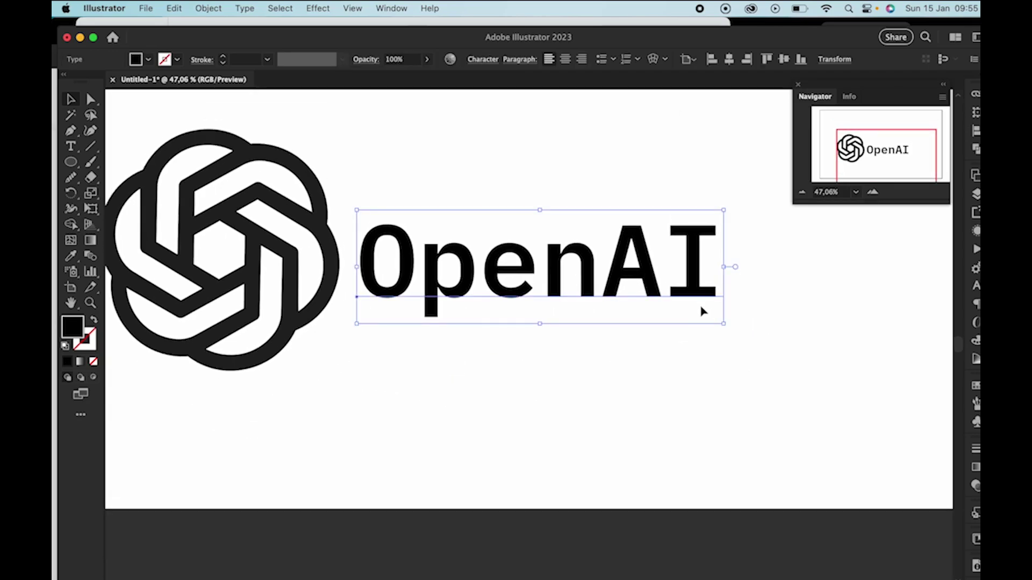
pyautogui.moveTo(726, 327); pyautogui.dragTo(871, 440)
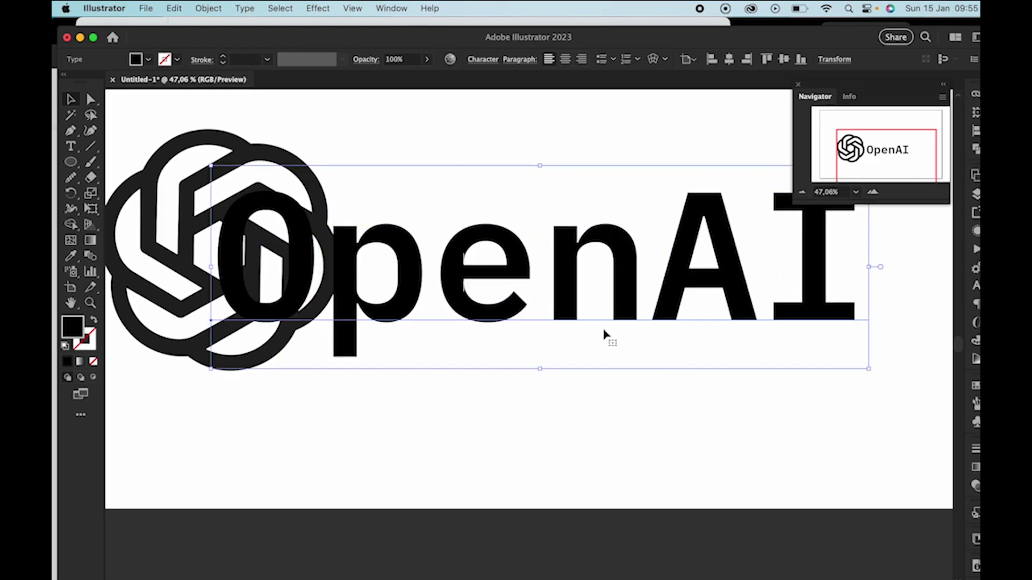
pyautogui.scroll(5, 613, 359)
pyautogui.hscroll(2, 613, 359)
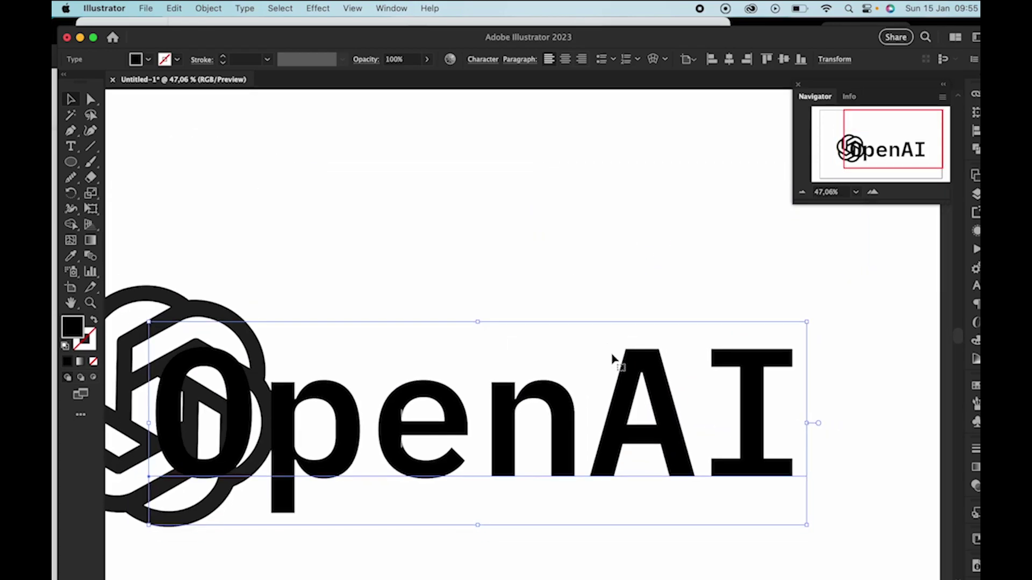
pyautogui.press('super+0')
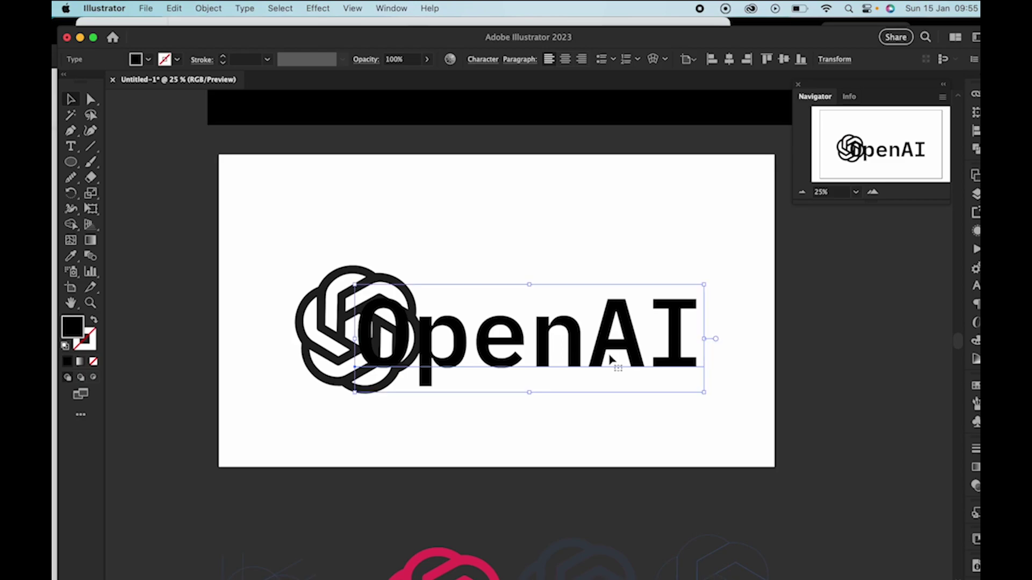
pyautogui.moveTo(559, 326); pyautogui.dragTo(629, 329)
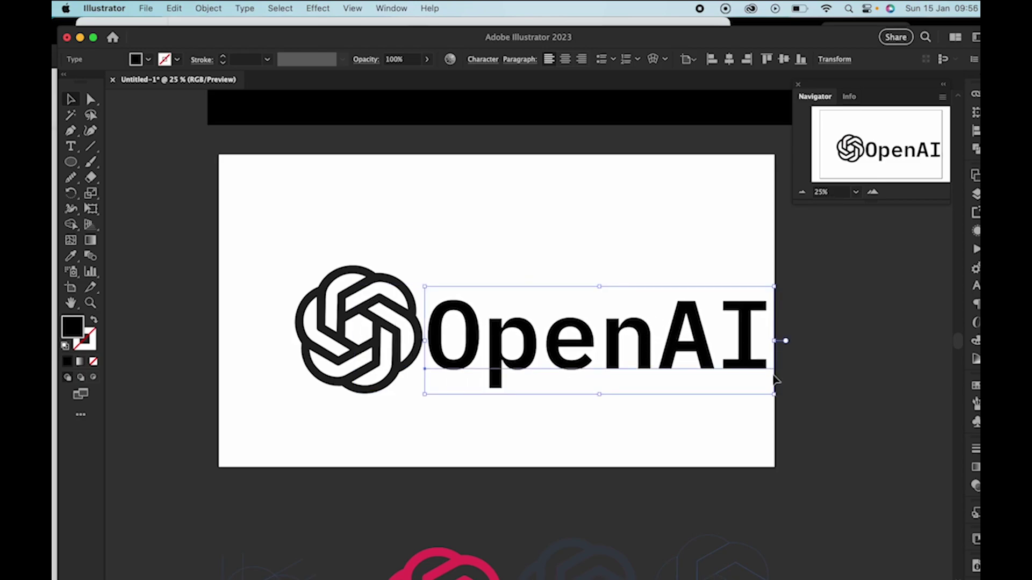
# Step: Scale the OpenAI text down slightly, shift it down and away from the symbol, and tighten its letter spacing
pyautogui.moveTo(776, 397); pyautogui.dragTo(733, 383)
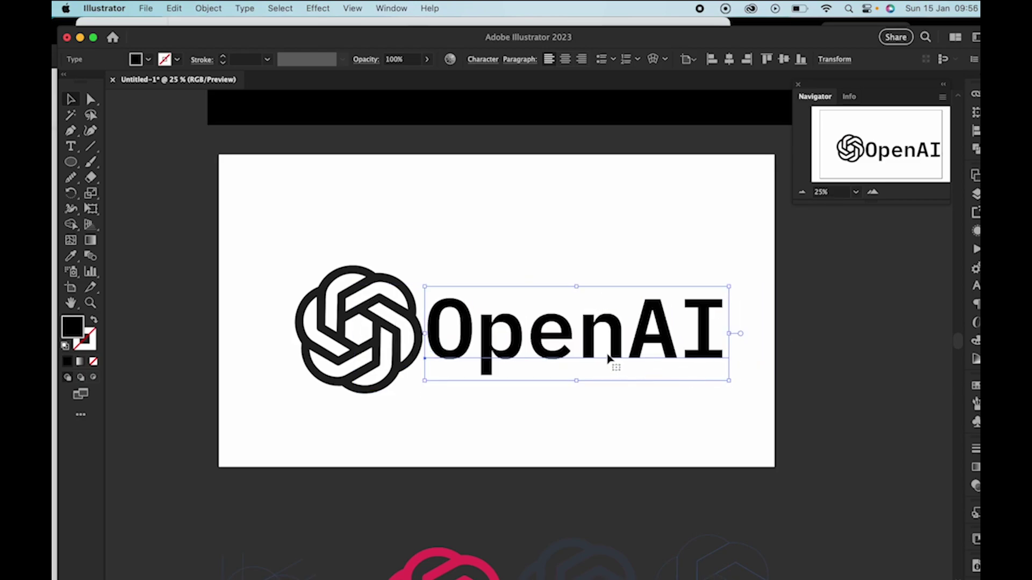
pyautogui.moveTo(608, 356); pyautogui.dragTo(617, 365)
pyautogui.hotkey('alt', 'Left')
pyautogui.hotkey('alt', 'Left')
pyautogui.hotkey('alt', 'Left')
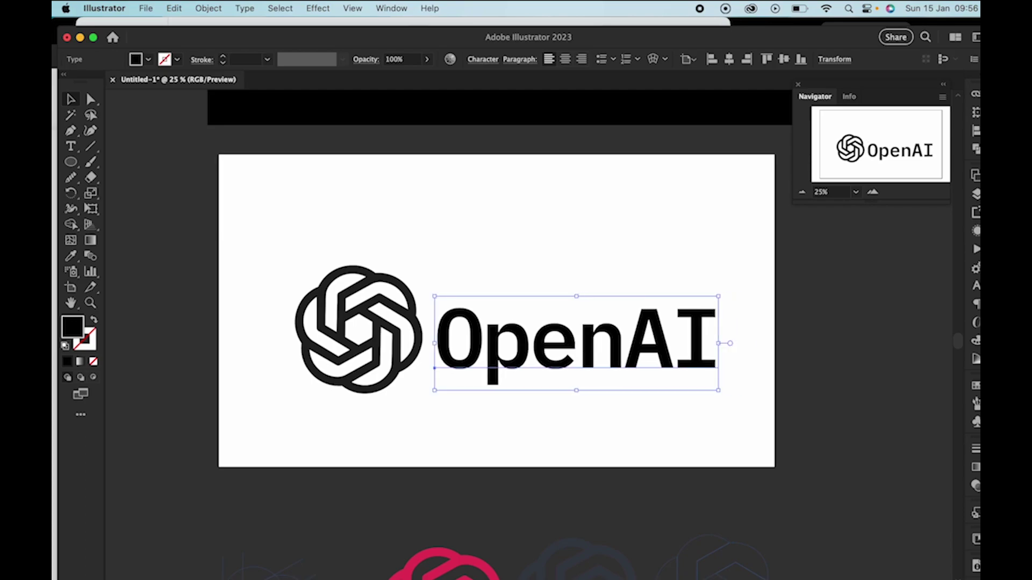
pyautogui.hotkey('alt', 'Right')
# Step: Align the symbol and the OpenAI text on their vertical centres and move both together towards the artboard's centre
pyautogui.moveTo(268, 239); pyautogui.dragTo(639, 461)
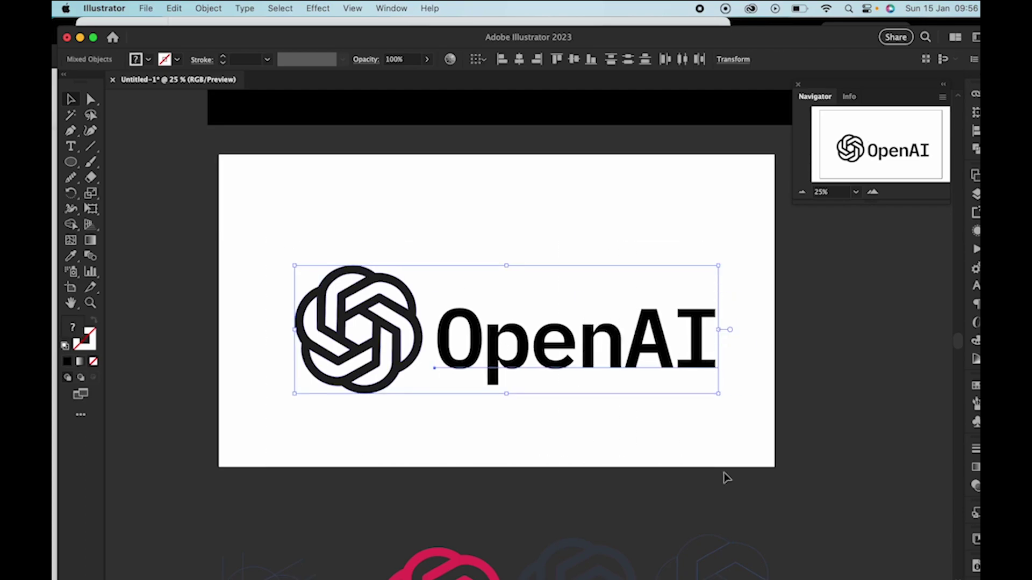
pyautogui.click(574, 60)
pyautogui.moveTo(522, 325); pyautogui.dragTo(504, 316)
pyautogui.scroll(5, 542, 246)
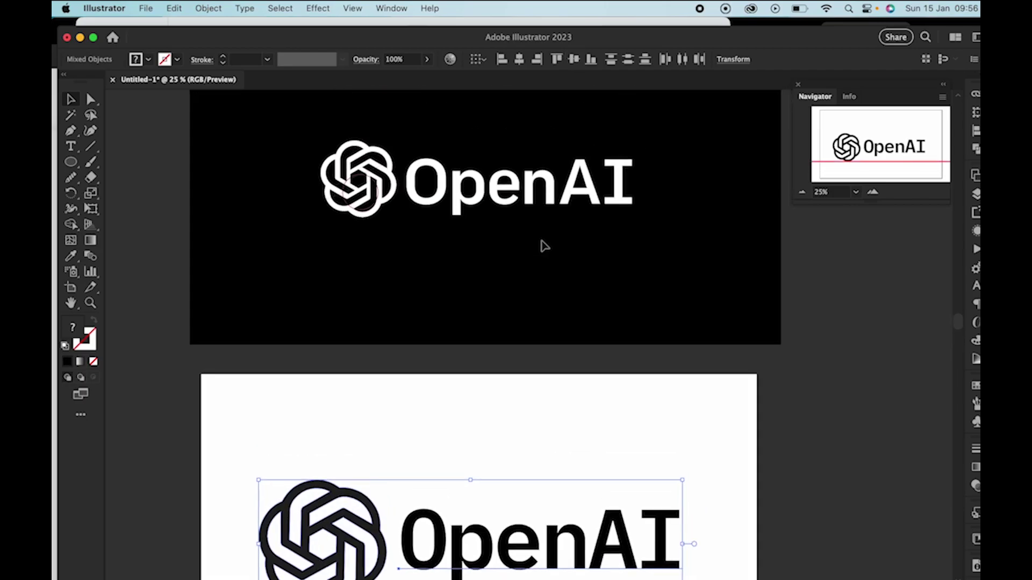
pyautogui.scroll(2, 543, 247)
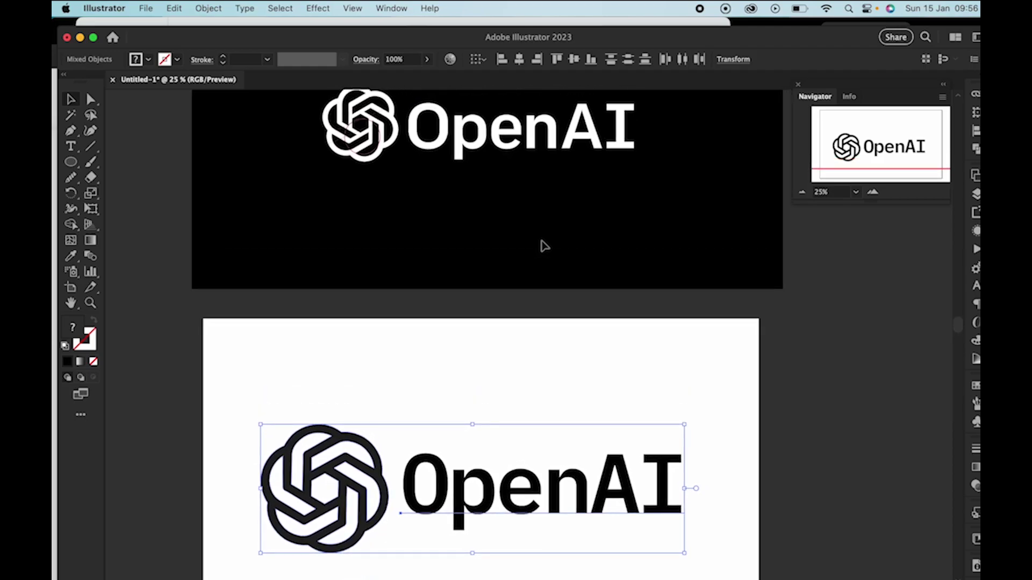